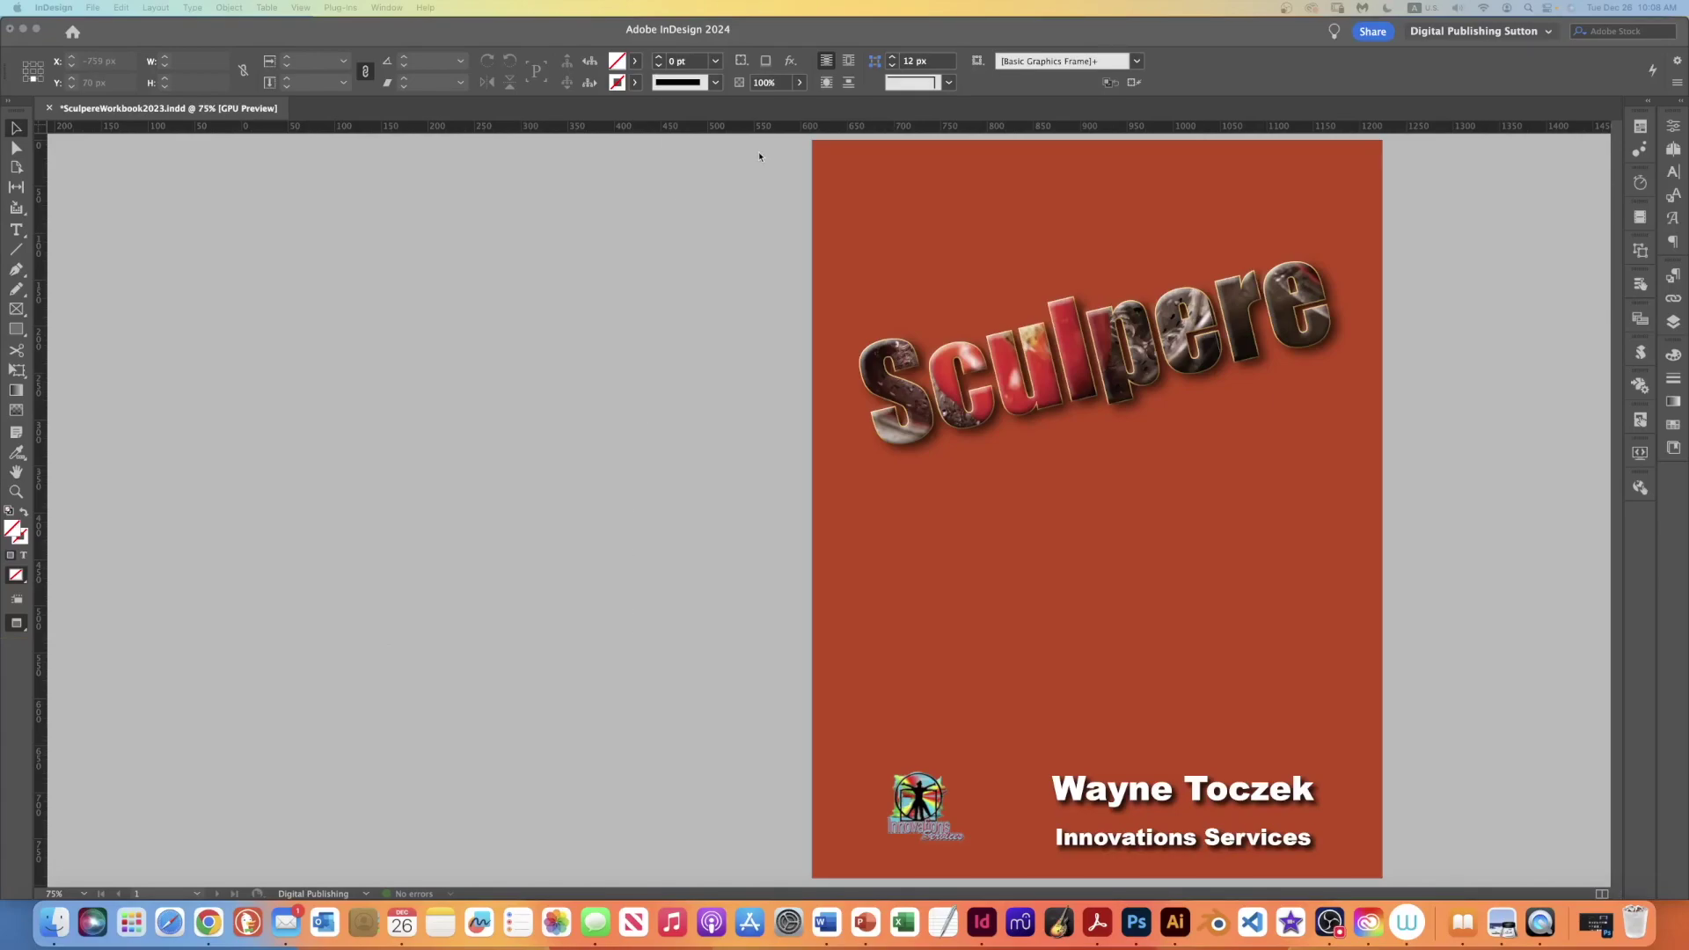
{"action": "scroll", "coordinate": [1275, 734], "scroll_direction": "down", "scroll_amount": 3}
{"action": "scroll", "coordinate": [1276, 735], "scroll_direction": "down", "scroll_amount": 10}
{"action": "scroll", "coordinate": [1275, 734], "scroll_direction": "down", "scroll_amount": 1}
{"action": "scroll", "coordinate": [1276, 736], "scroll_direction": "down", "scroll_amount": 3}
{"action": "scroll", "coordinate": [1276, 736], "scroll_direction": "down", "scroll_amount": 4}
{"action": "scroll", "coordinate": [1277, 736], "scroll_direction": "down", "scroll_amount": 10}
{"action": "scroll", "coordinate": [1276, 737], "scroll_direction": "down", "scroll_amount": 10}
{"action": "scroll", "coordinate": [1276, 738], "scroll_direction": "down", "scroll_amount": 10}
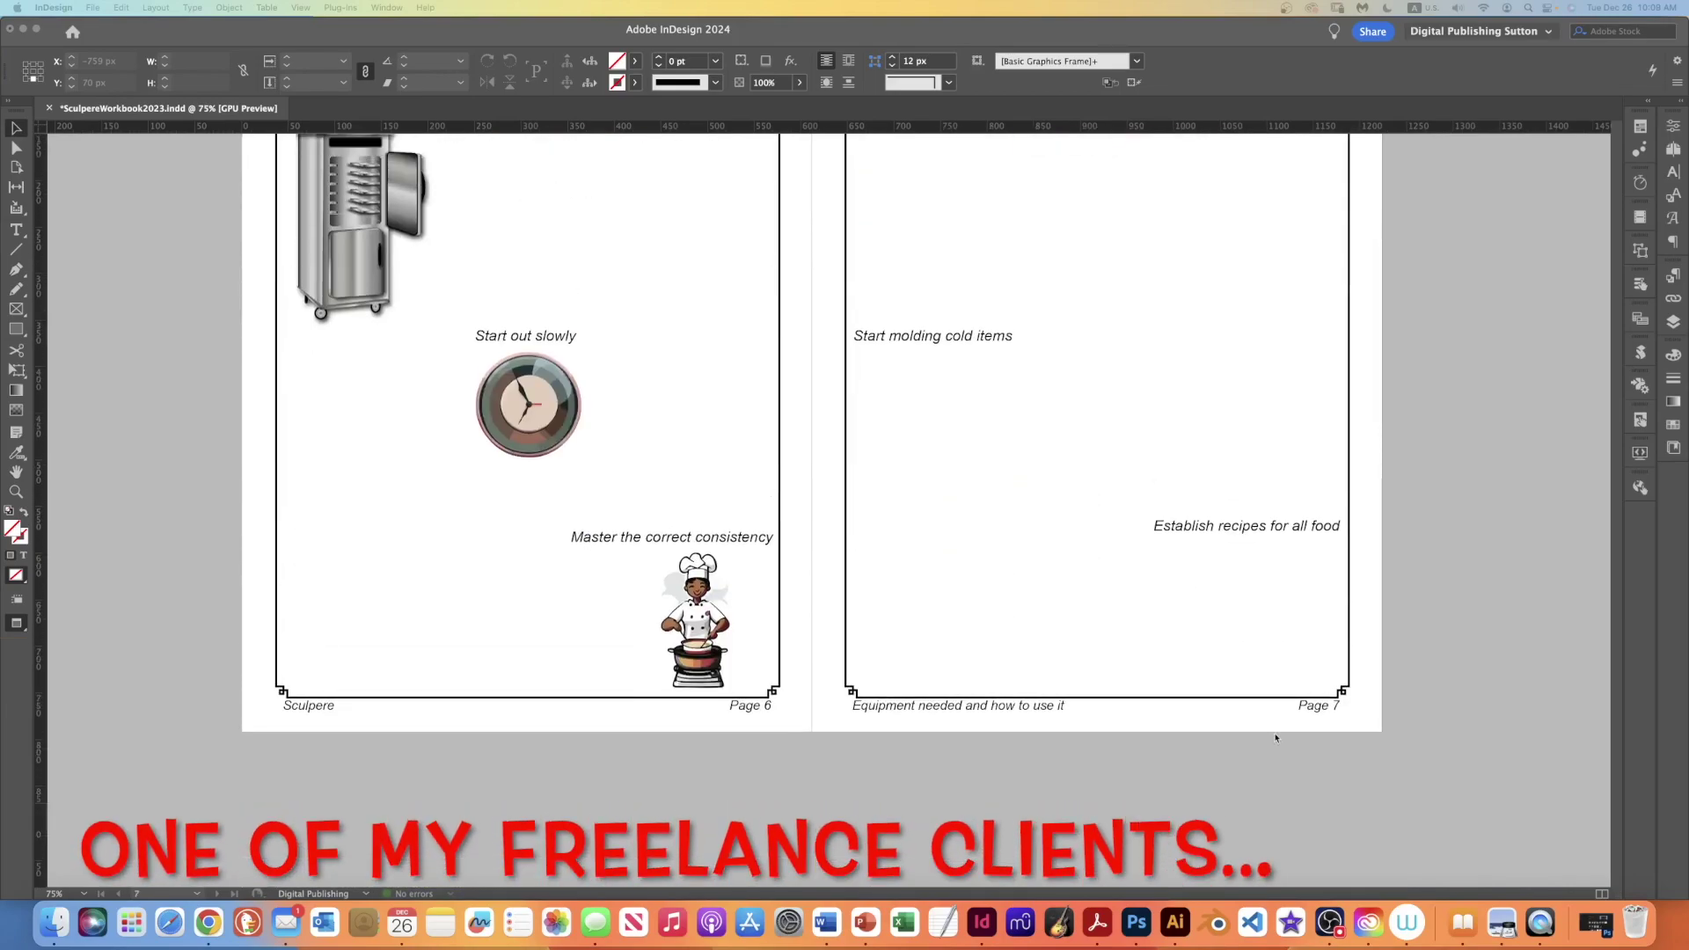
{"action": "scroll", "coordinate": [1276, 737], "scroll_direction": "up", "scroll_amount": 5}
{"action": "scroll", "coordinate": [1275, 738], "scroll_direction": "down", "scroll_amount": 4}
{"action": "scroll", "coordinate": [1277, 740], "scroll_direction": "down", "scroll_amount": 5}
{"action": "scroll", "coordinate": [1275, 739], "scroll_direction": "down", "scroll_amount": 3}
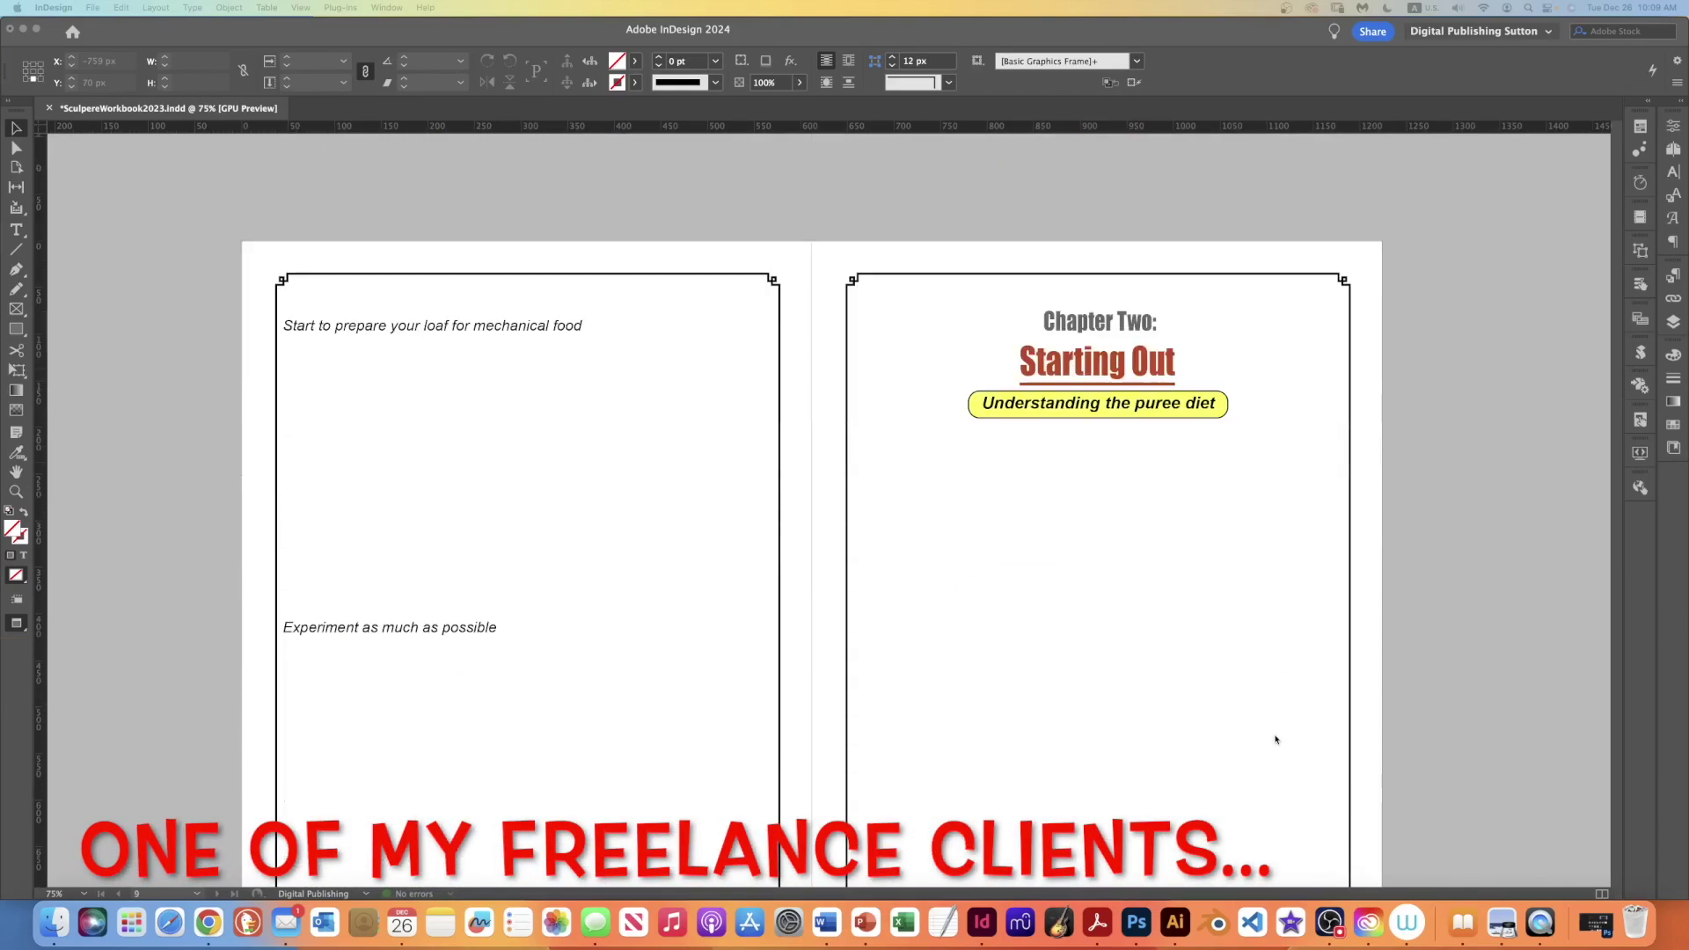
{"action": "scroll", "coordinate": [1276, 739], "scroll_direction": "down", "scroll_amount": 1}
{"action": "scroll", "coordinate": [1276, 739], "scroll_direction": "down", "scroll_amount": 2}
{"action": "scroll", "coordinate": [1276, 738], "scroll_direction": "down", "scroll_amount": 10}
{"action": "scroll", "coordinate": [1277, 738], "scroll_direction": "down", "scroll_amount": 5}
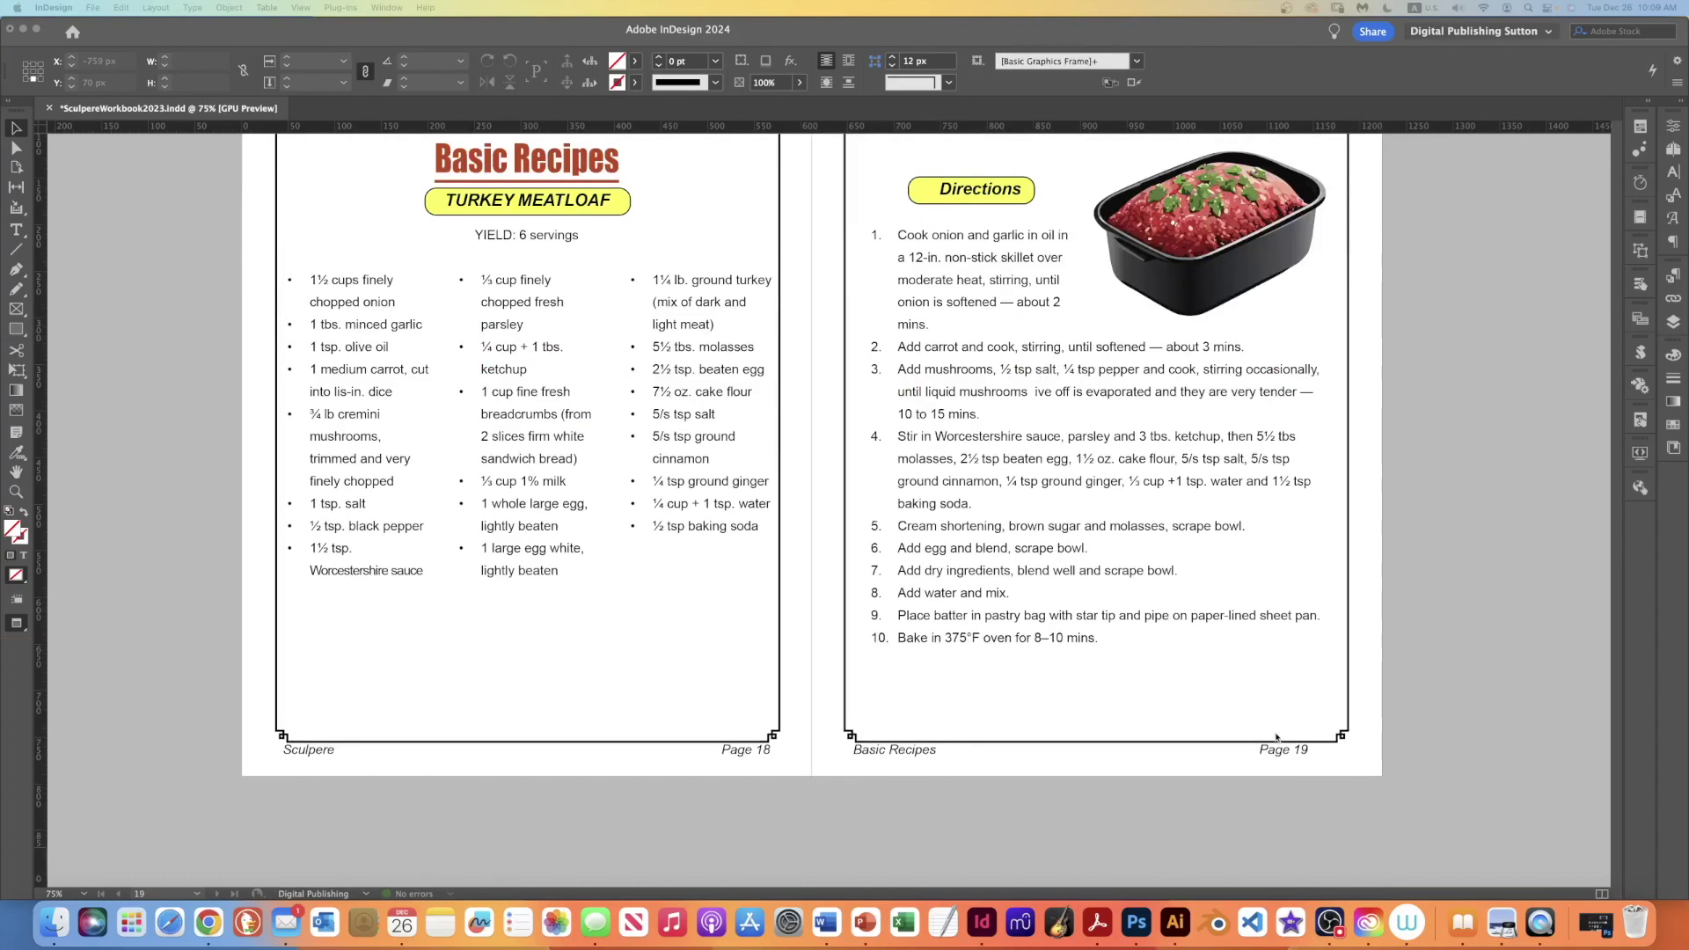
{"action": "scroll", "coordinate": [1276, 738], "scroll_direction": "up", "scroll_amount": 5}
{"action": "scroll", "coordinate": [1275, 738], "scroll_direction": "up", "scroll_amount": 7}
{"action": "scroll", "coordinate": [1276, 738], "scroll_direction": "up", "scroll_amount": 10}
{"action": "scroll", "coordinate": [1277, 738], "scroll_direction": "up", "scroll_amount": 5}
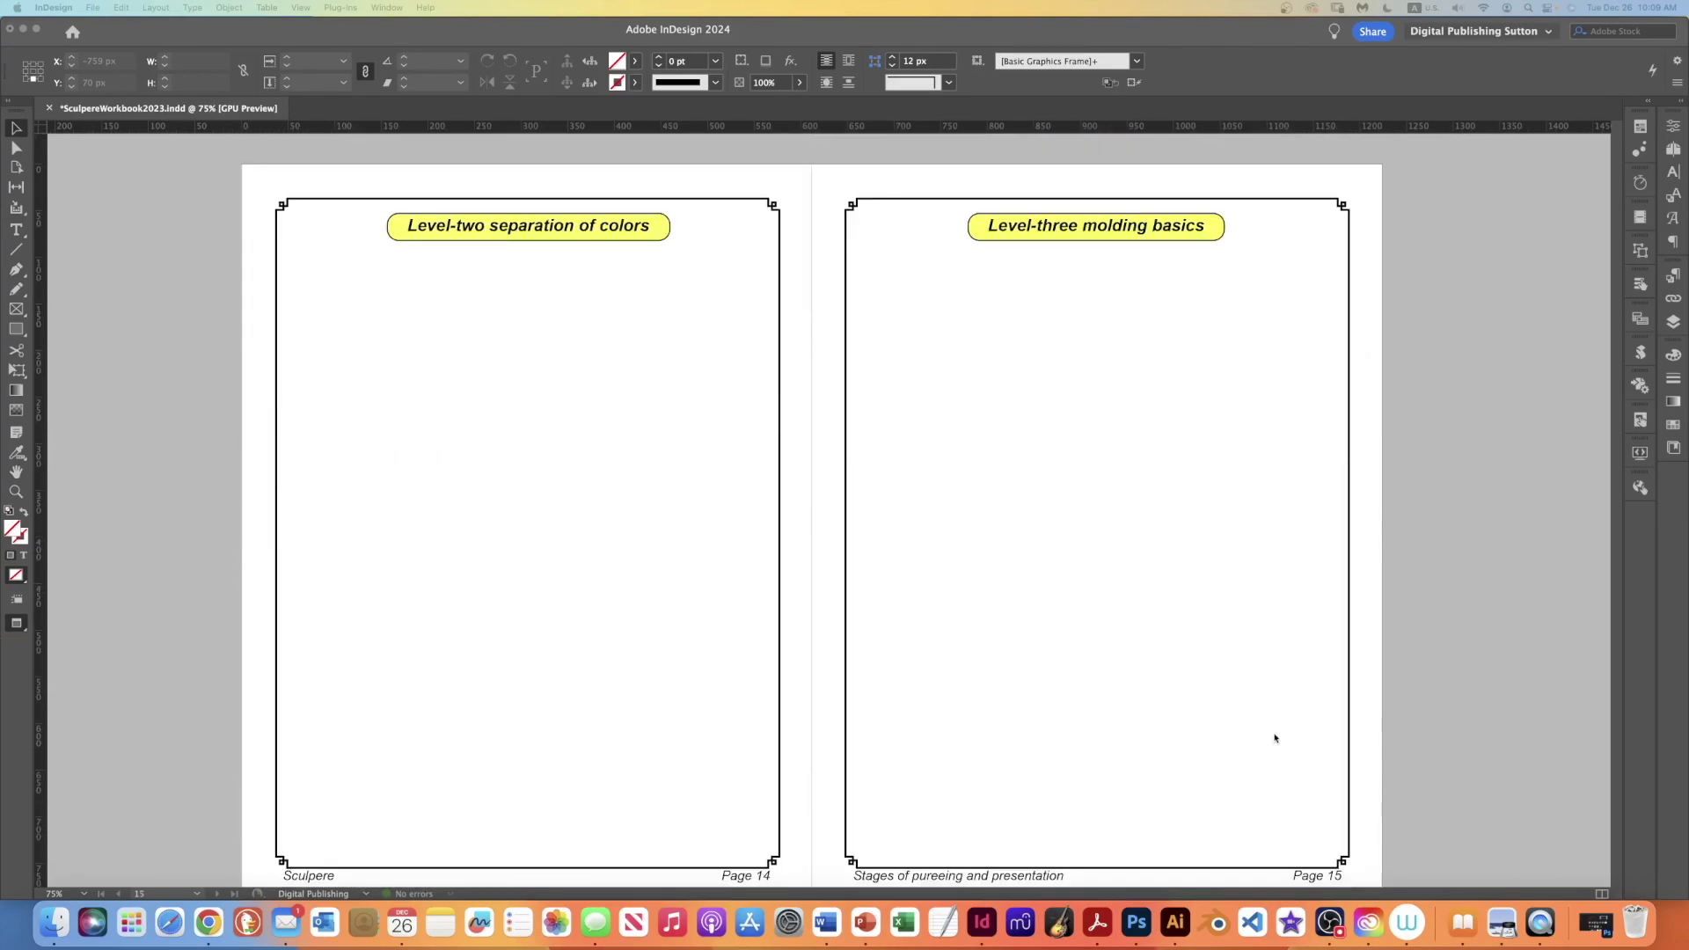
{"action": "scroll", "coordinate": [1276, 738], "scroll_direction": "up", "scroll_amount": 4}
{"action": "scroll", "coordinate": [1275, 738], "scroll_direction": "up", "scroll_amount": 10}
{"action": "scroll", "coordinate": [1273, 732], "scroll_direction": "down", "scroll_amount": 8}
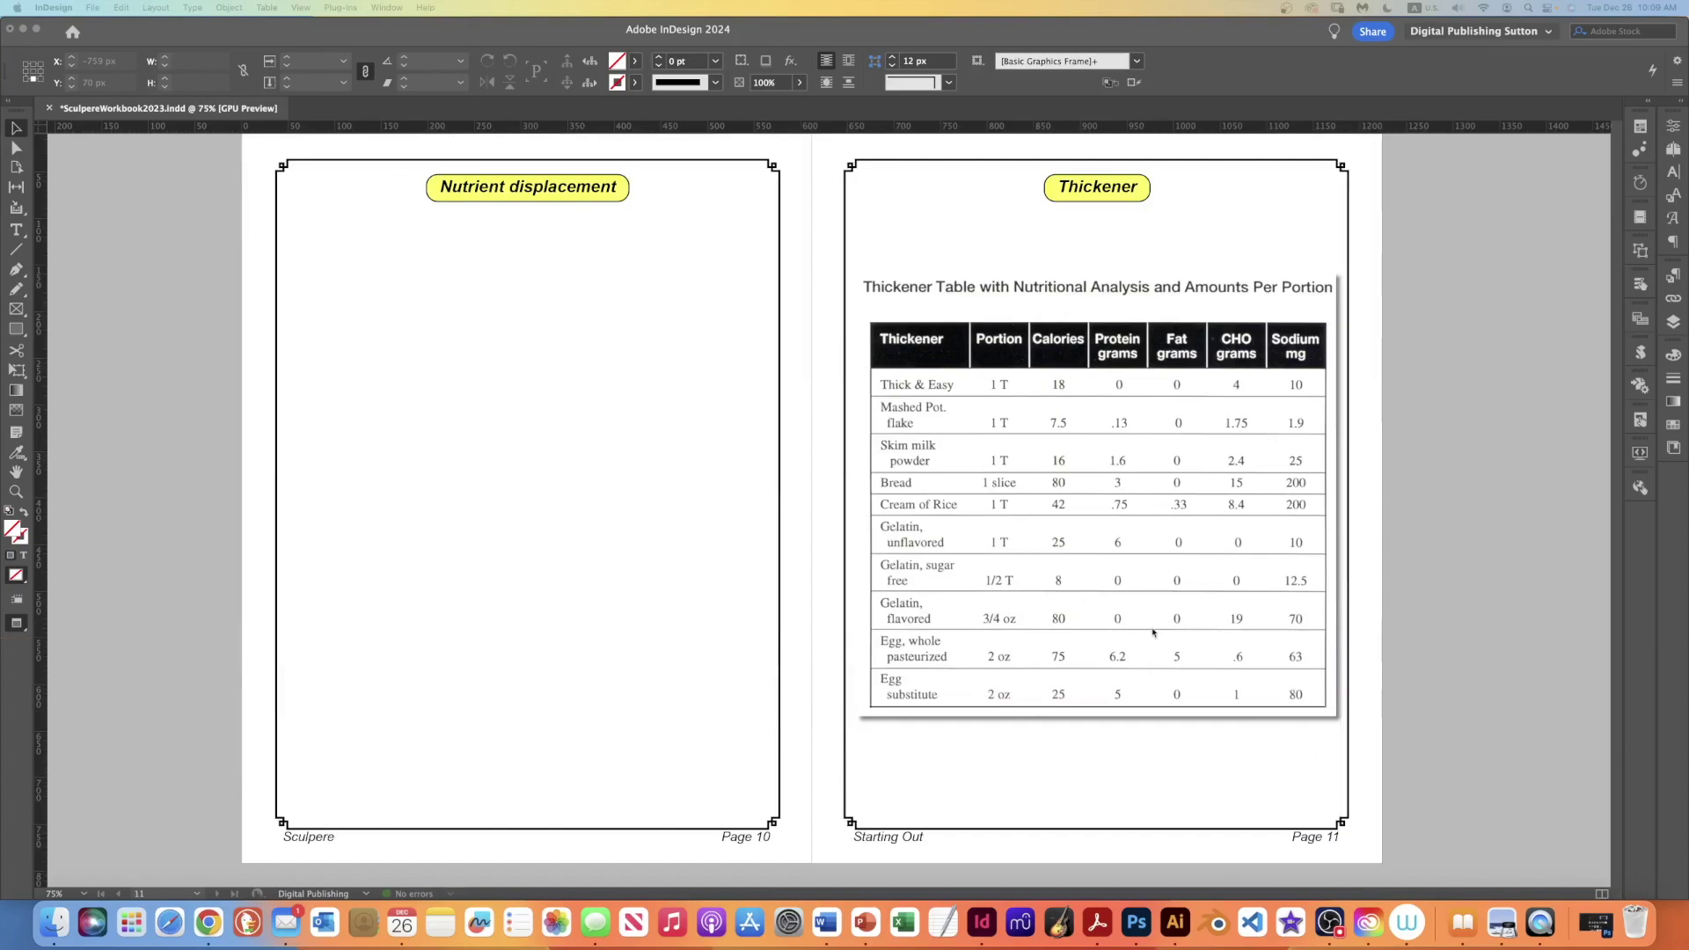
{"action": "scroll", "coordinate": [1153, 640], "scroll_direction": "up", "scroll_amount": 5}
{"action": "scroll", "coordinate": [1154, 640], "scroll_direction": "up", "scroll_amount": 8}
{"action": "scroll", "coordinate": [1154, 640], "scroll_direction": "up", "scroll_amount": 3}
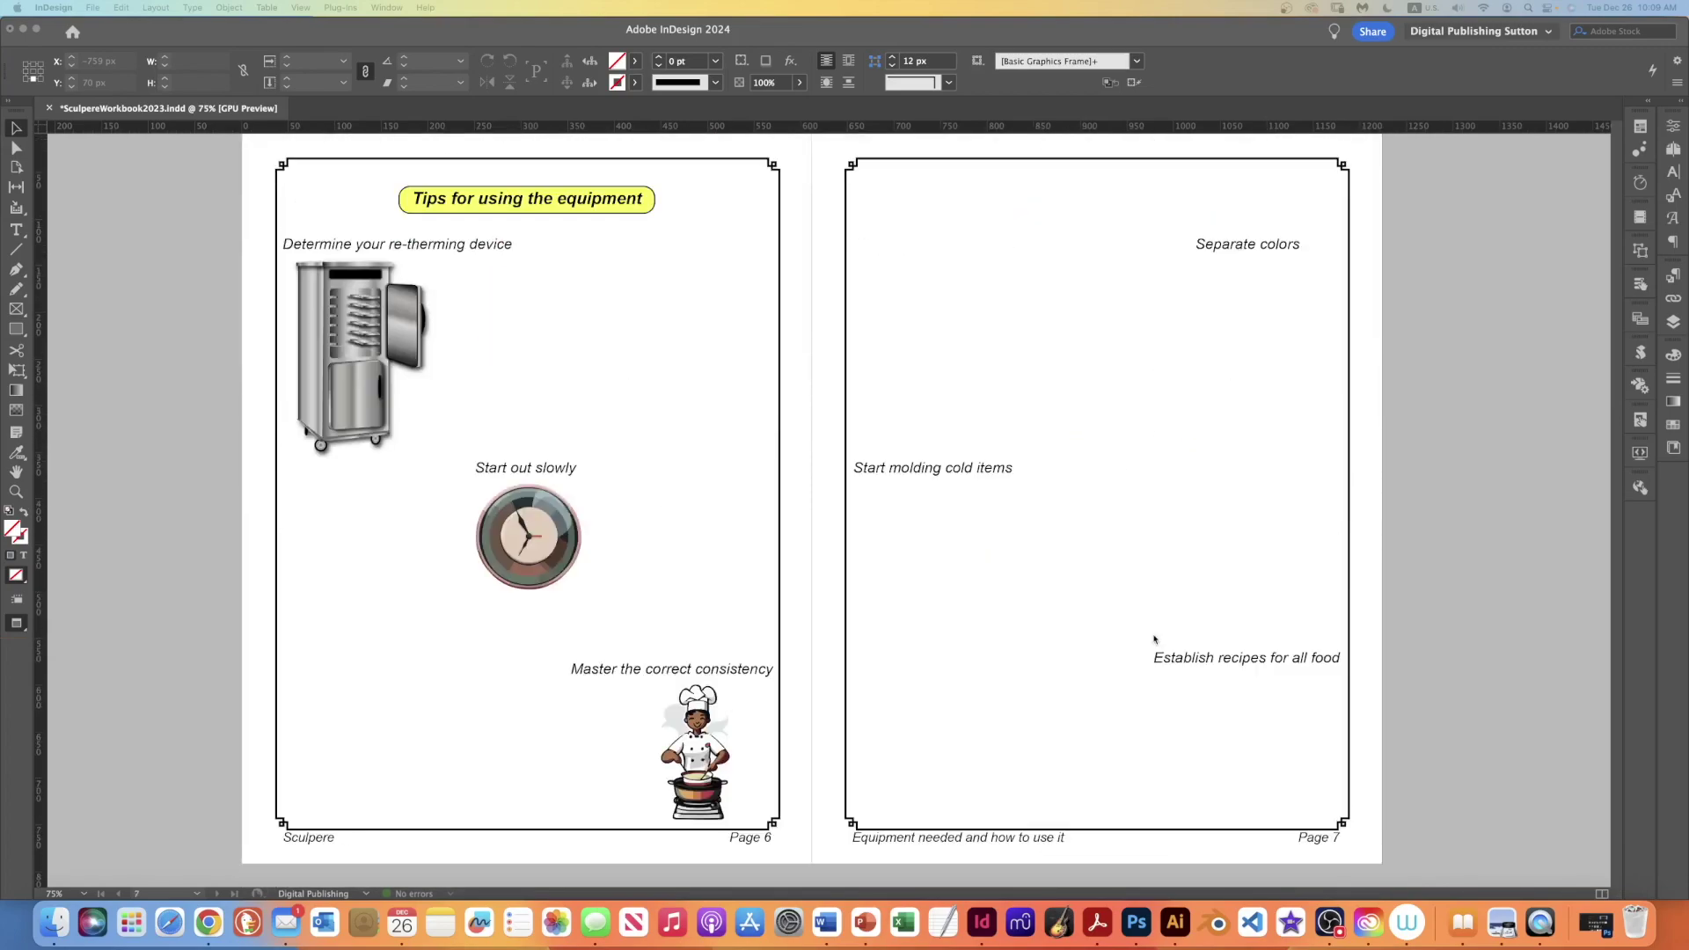
{"action": "scroll", "coordinate": [1152, 632], "scroll_direction": "up", "scroll_amount": 1}
{"action": "scroll", "coordinate": [1149, 632], "scroll_direction": "up", "scroll_amount": 8}
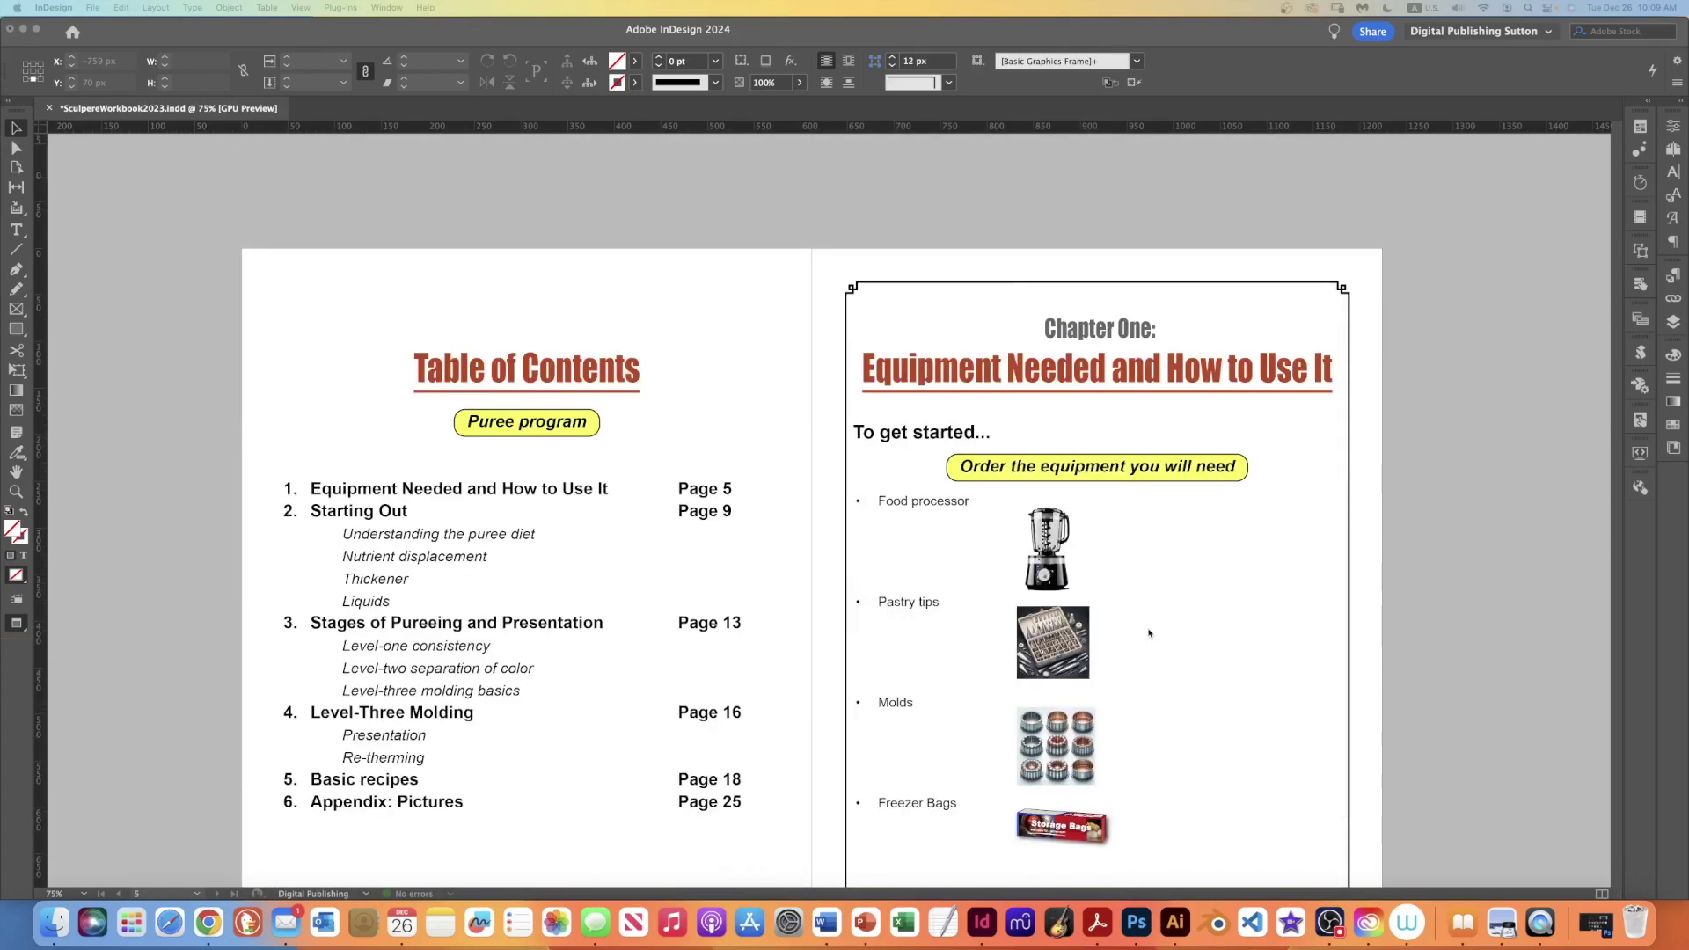
{"action": "scroll", "coordinate": [1149, 634], "scroll_direction": "down", "scroll_amount": 5}
{"action": "scroll", "coordinate": [1211, 701], "scroll_direction": "down", "scroll_amount": 3}
{"action": "scroll", "coordinate": [1213, 702], "scroll_direction": "down", "scroll_amount": 1}
{"action": "scroll", "coordinate": [1213, 702], "scroll_direction": "down", "scroll_amount": 1}
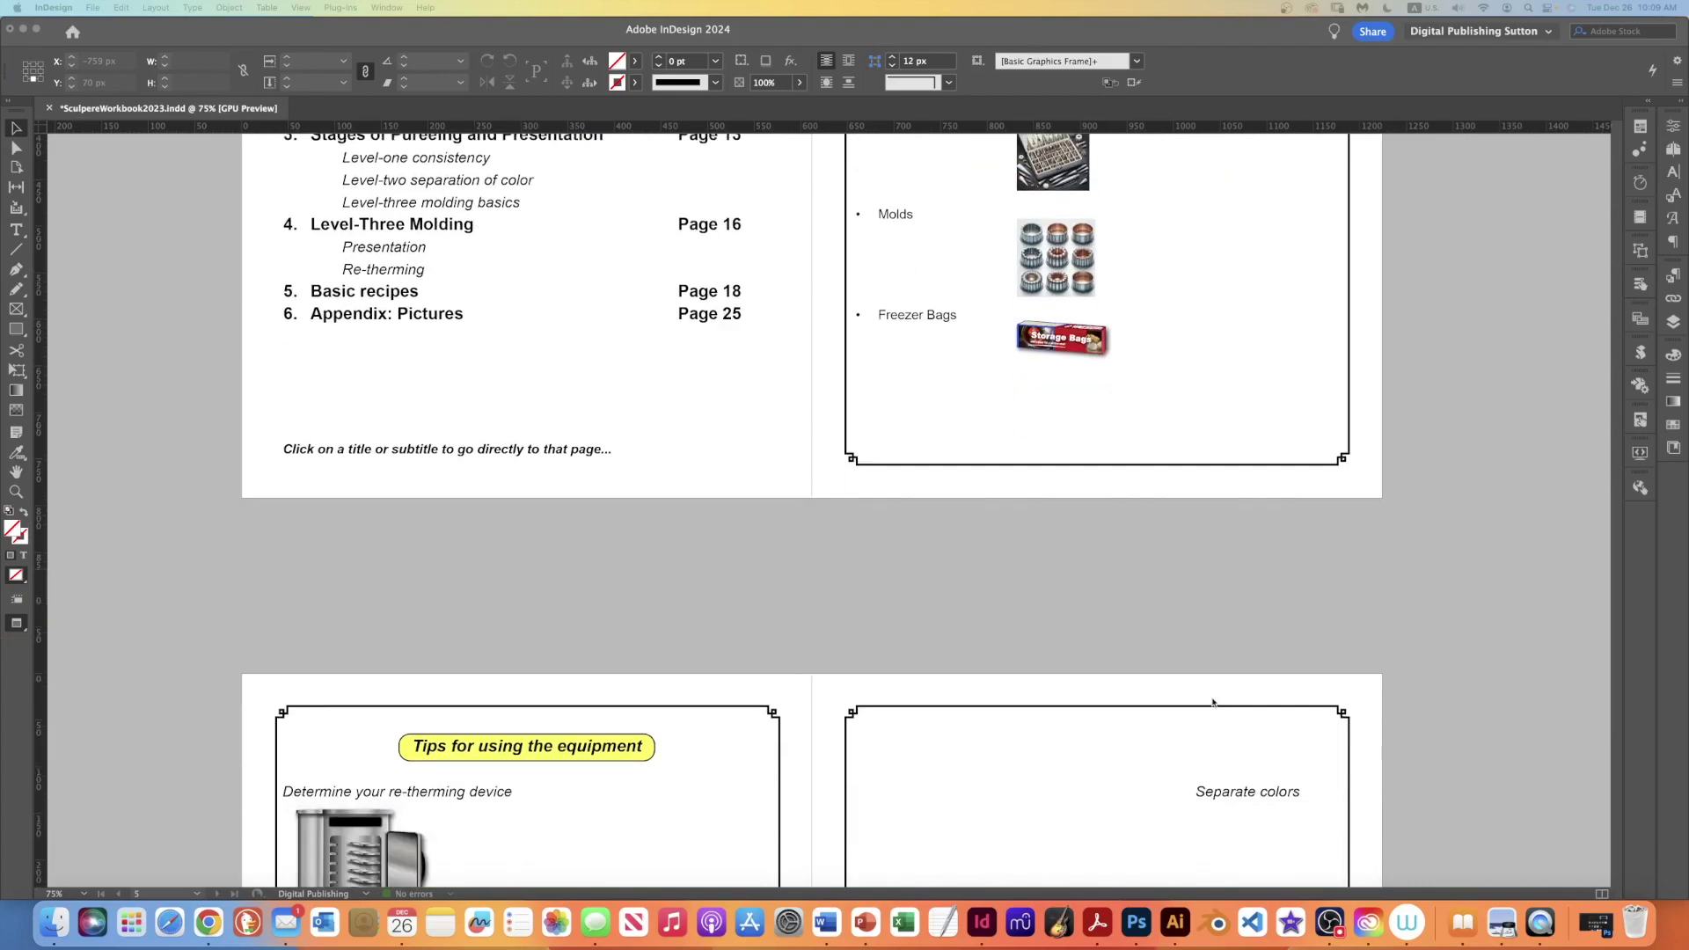
{"action": "scroll", "coordinate": [1214, 702], "scroll_direction": "down", "scroll_amount": 10}
{"action": "scroll", "coordinate": [1213, 702], "scroll_direction": "down", "scroll_amount": 2}
{"action": "scroll", "coordinate": [1213, 703], "scroll_direction": "down", "scroll_amount": 2}
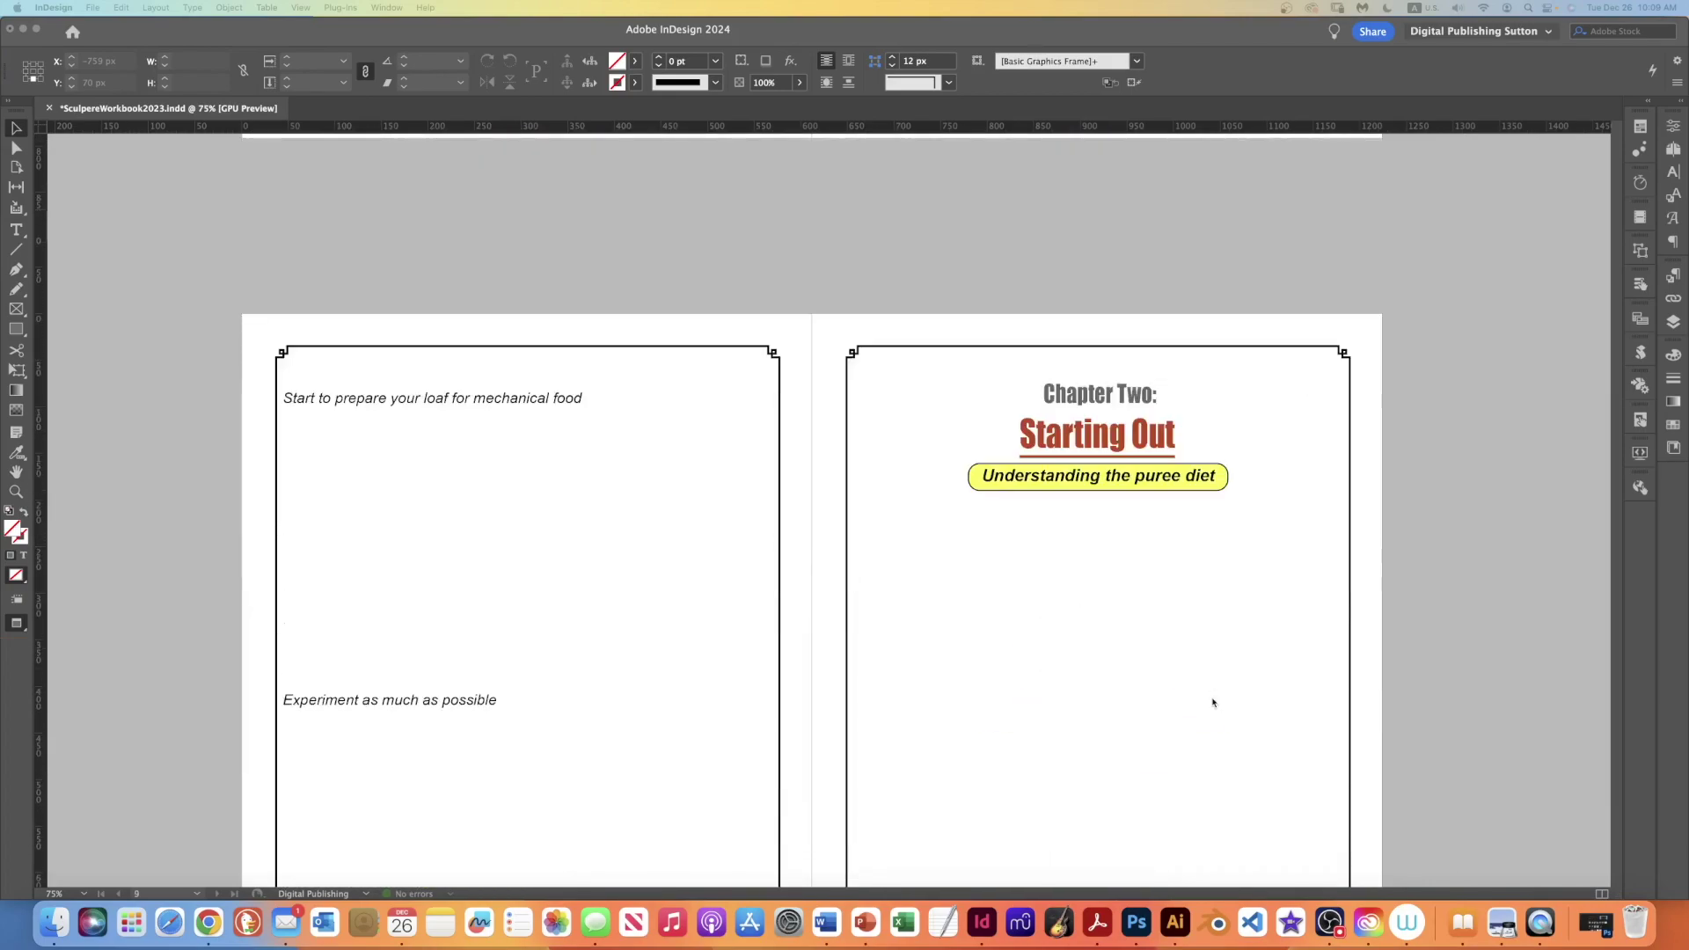
{"action": "scroll", "coordinate": [1213, 703], "scroll_direction": "down", "scroll_amount": 2}
{"action": "scroll", "coordinate": [1213, 702], "scroll_direction": "down", "scroll_amount": 1}
{"action": "scroll", "coordinate": [1213, 702], "scroll_direction": "down", "scroll_amount": 8}
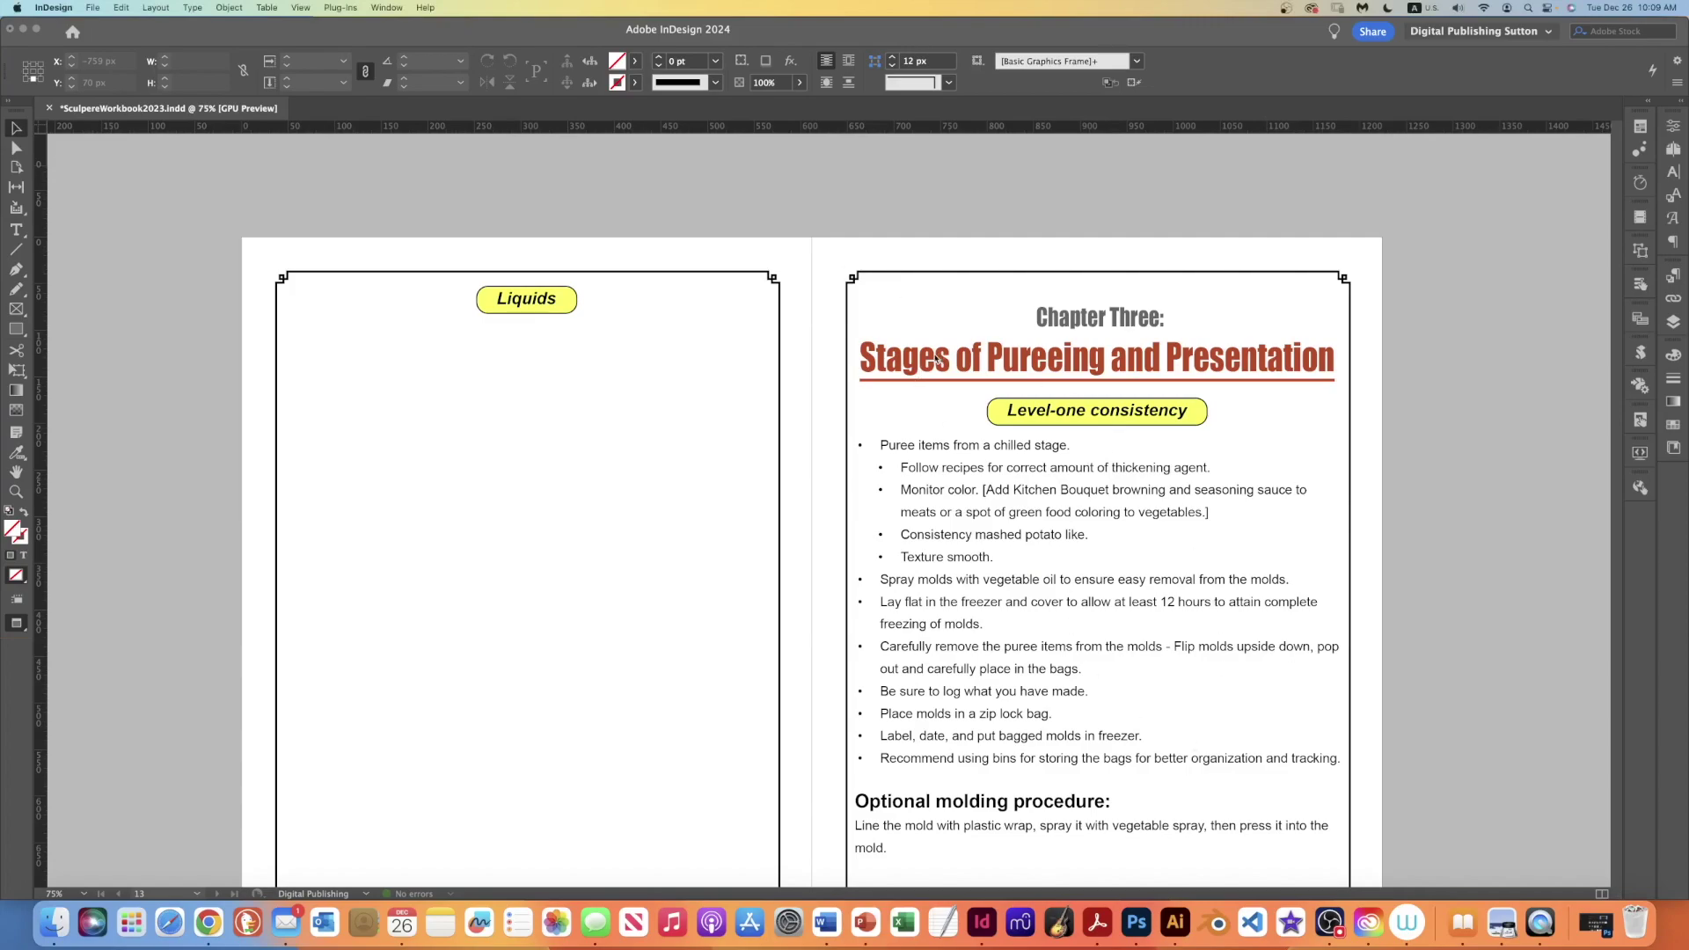
{"action": "double_click", "coordinate": [940, 362]}
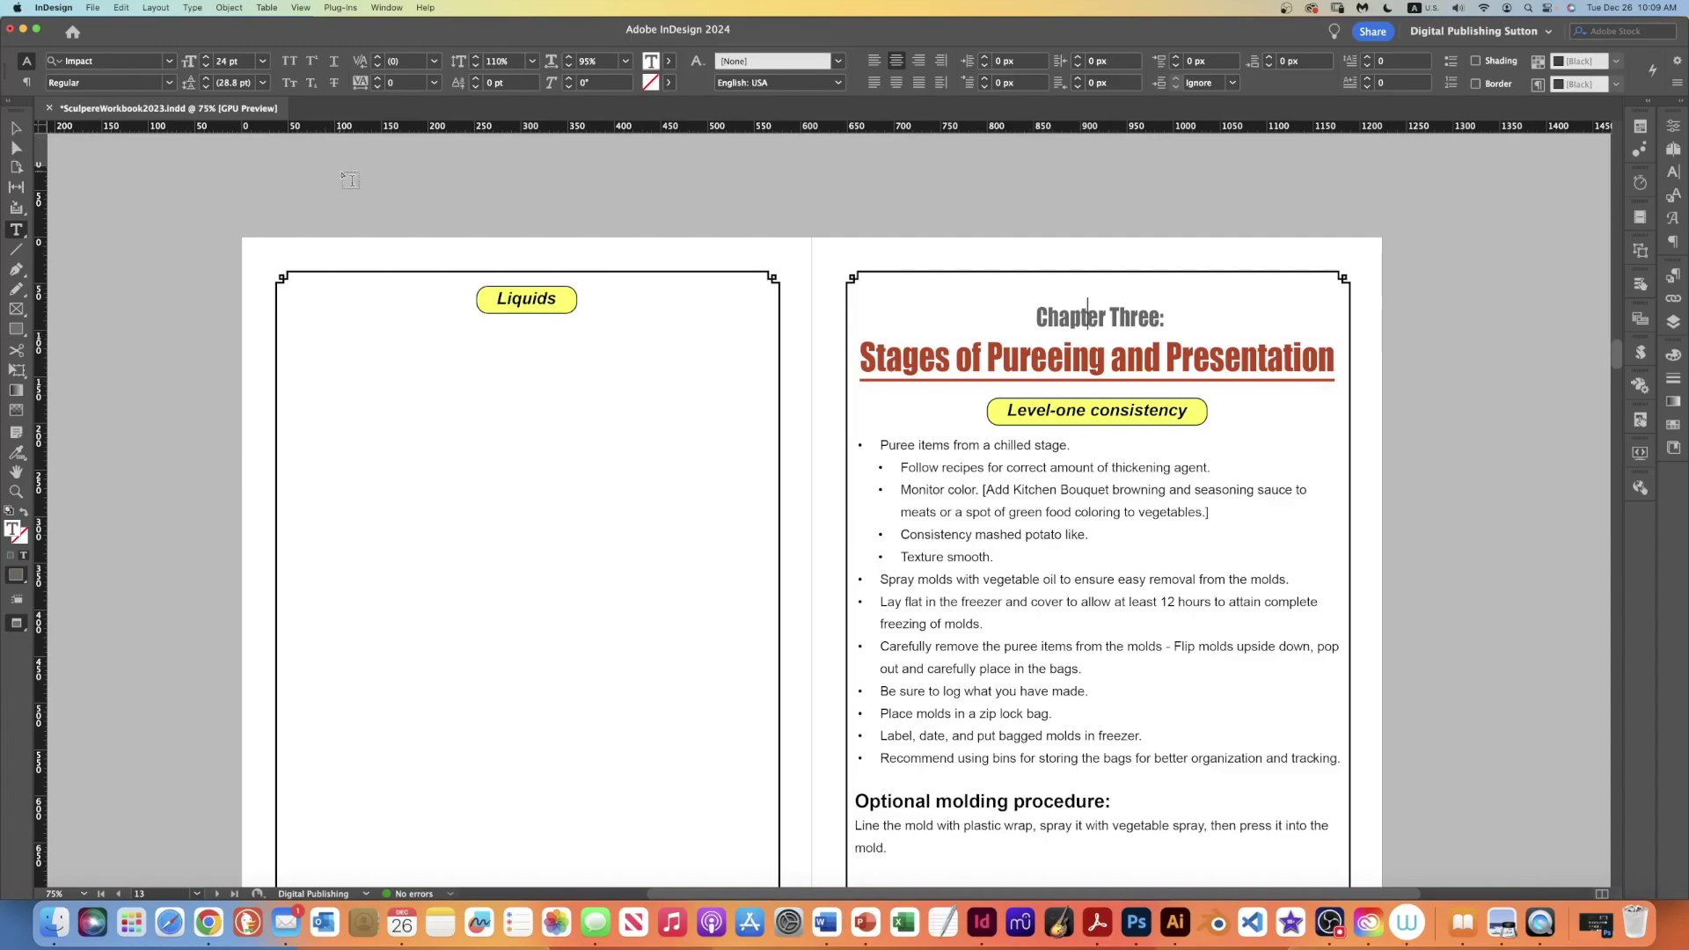
{"action": "left_click", "coordinate": [1113, 415]}
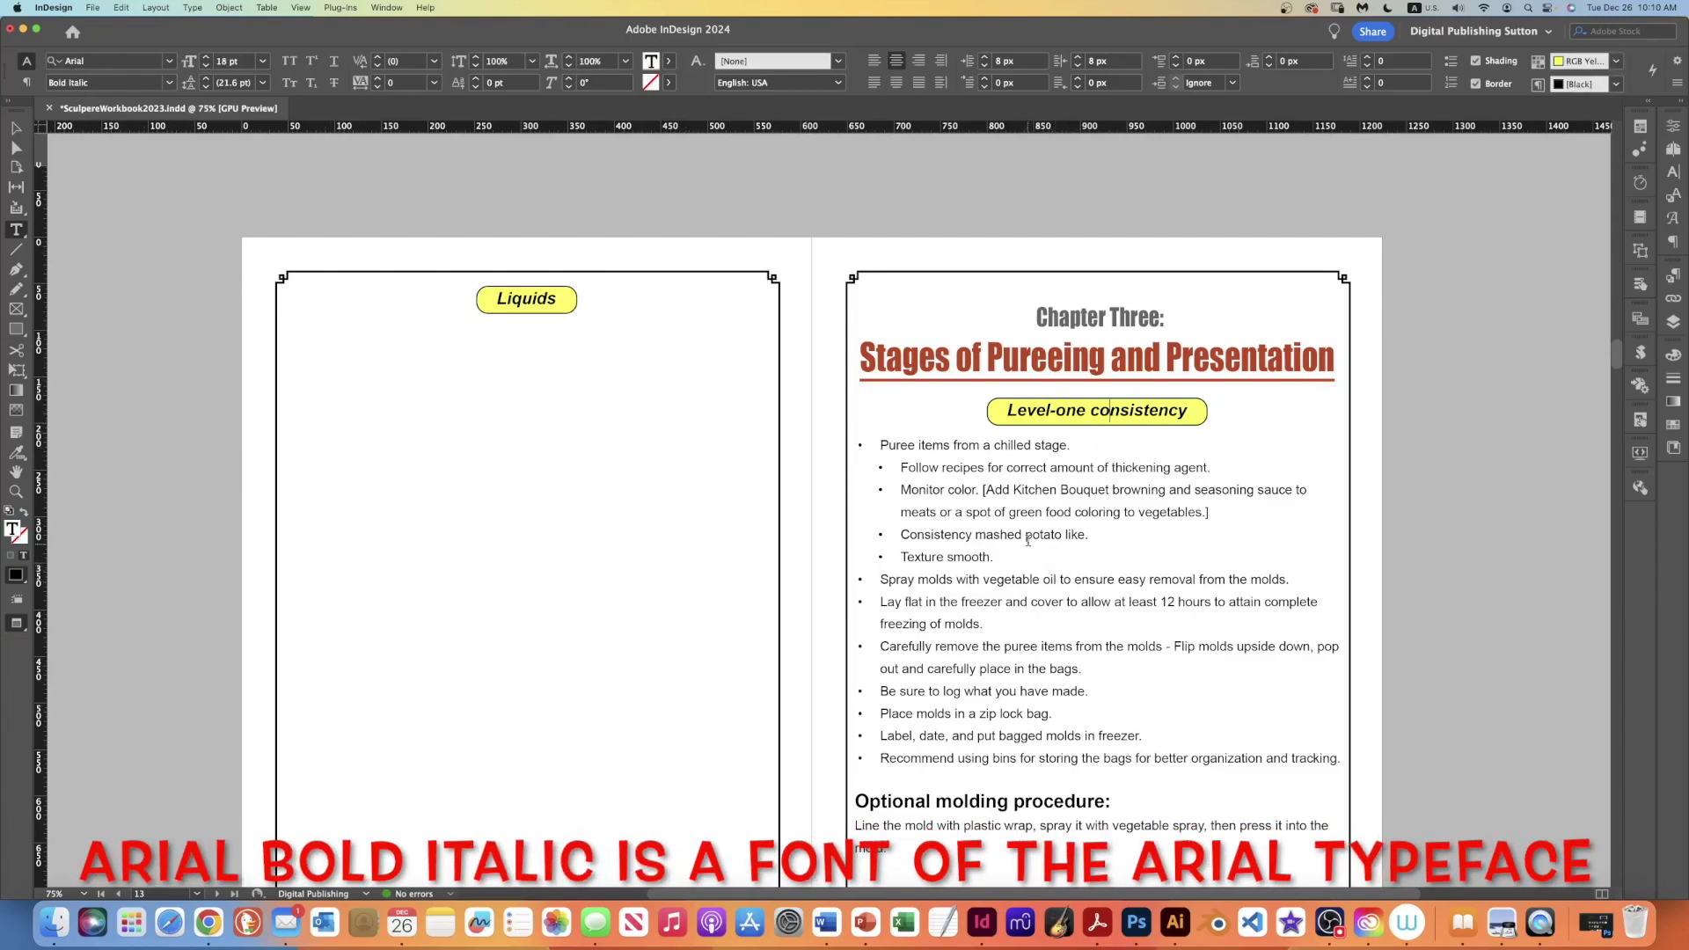
{"action": "left_click", "coordinate": [1006, 513]}
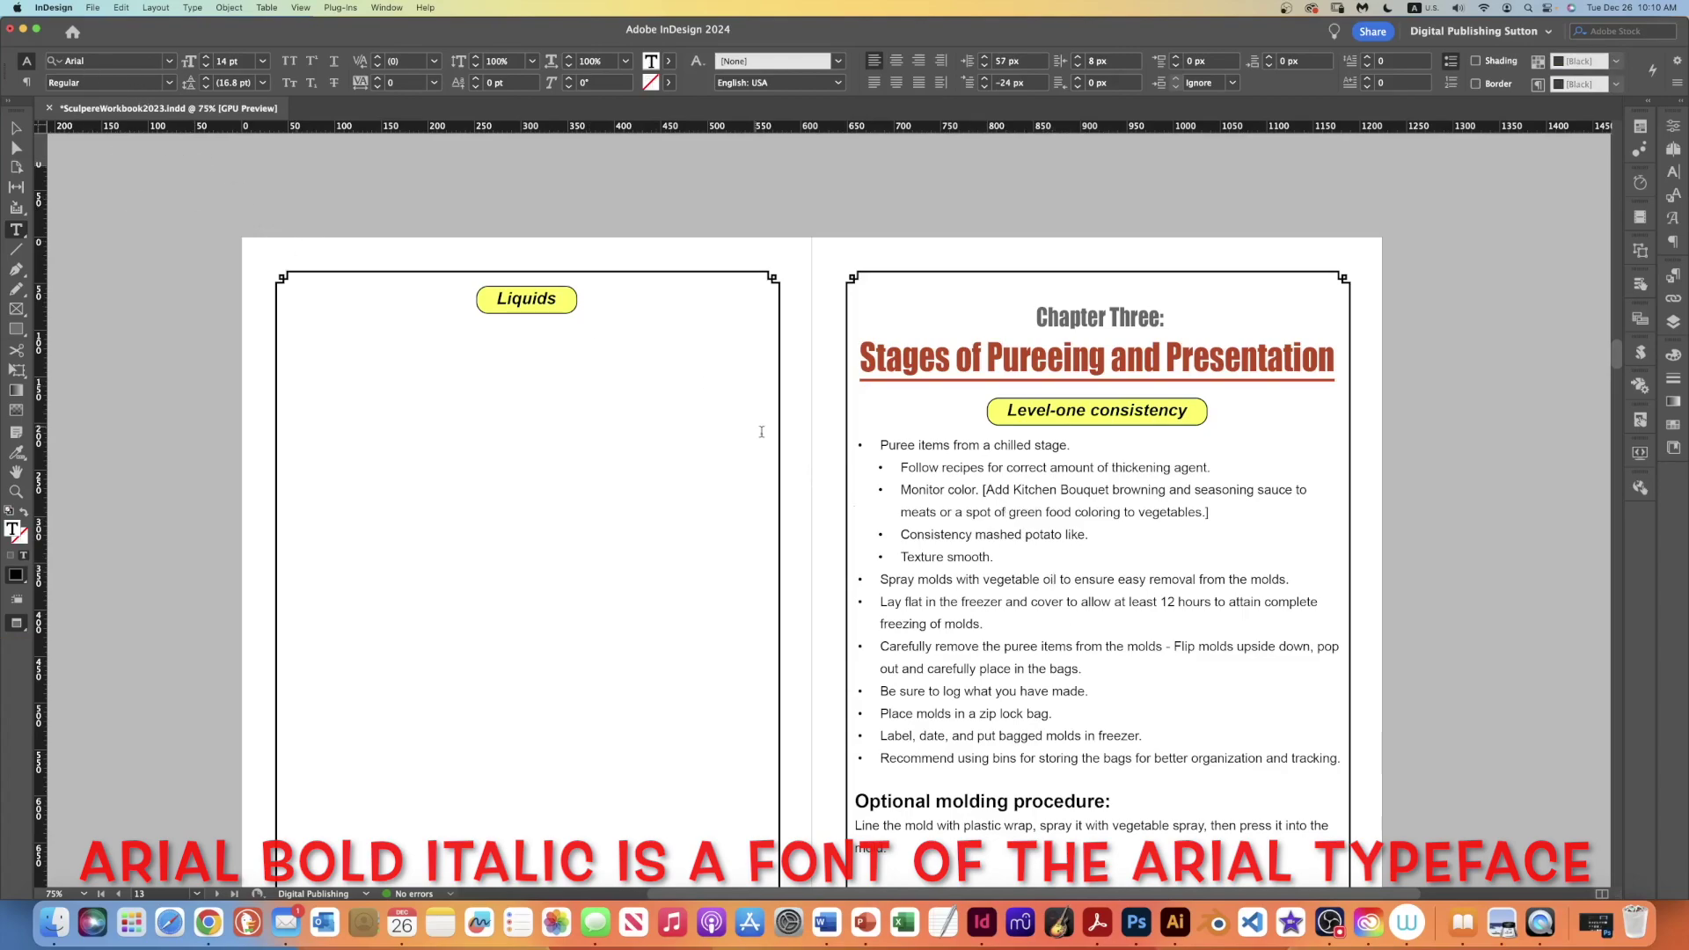
{"action": "left_click", "coordinate": [981, 800]}
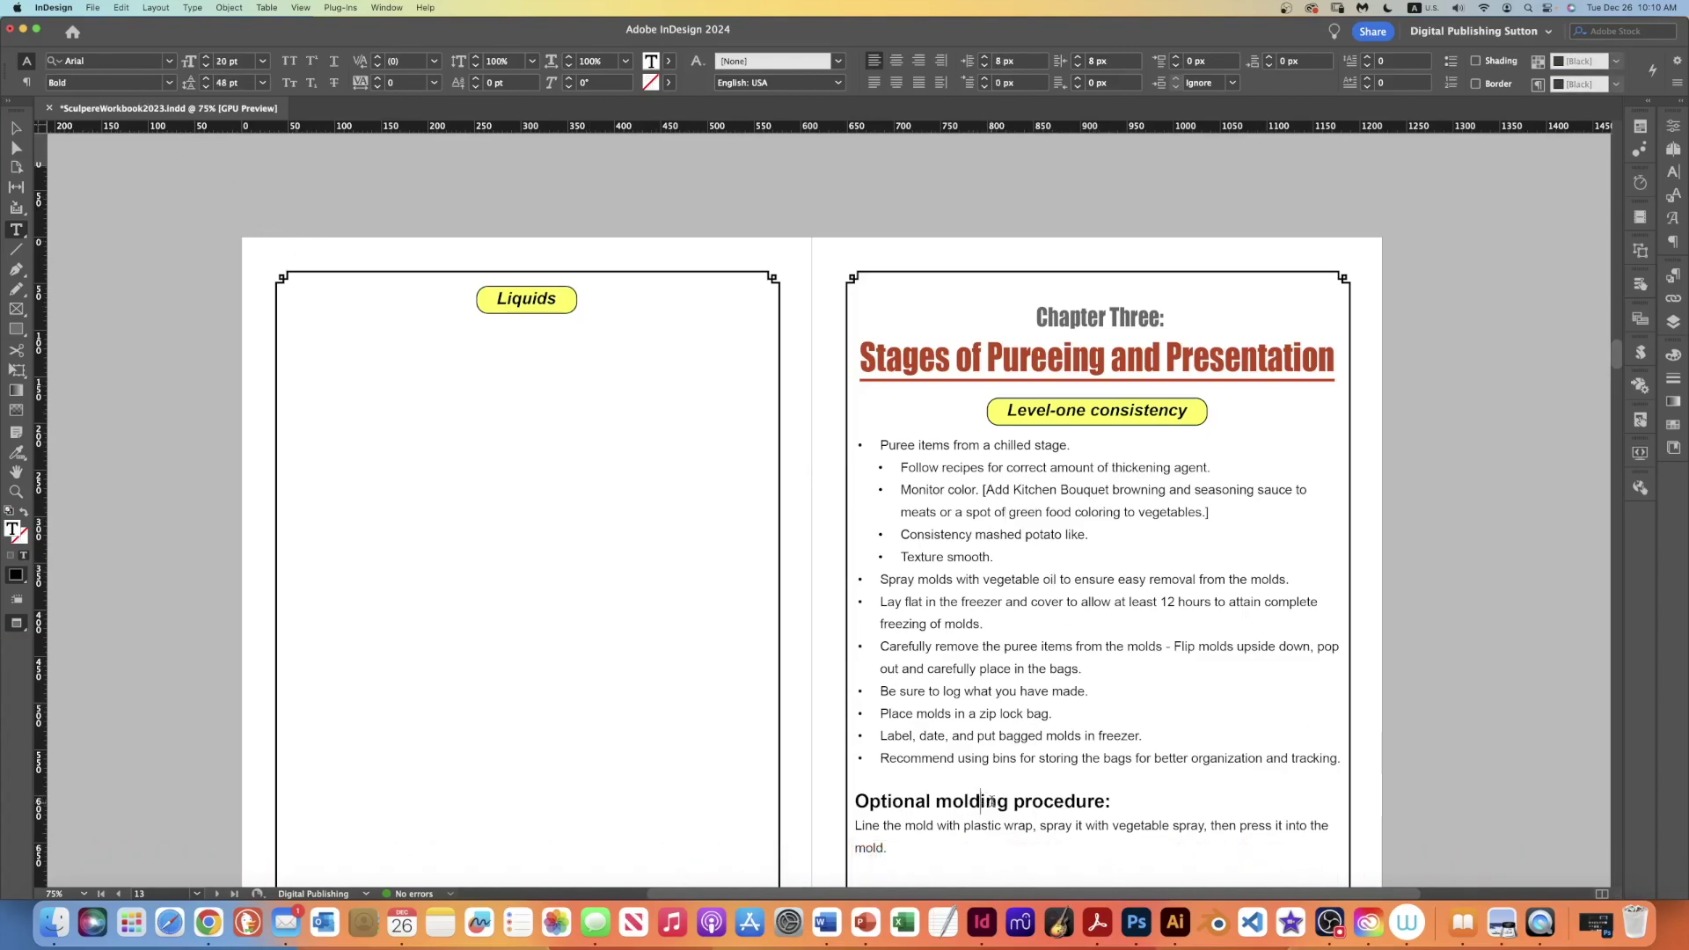
{"action": "scroll", "coordinate": [1019, 647], "scroll_direction": "down", "scroll_amount": 3}
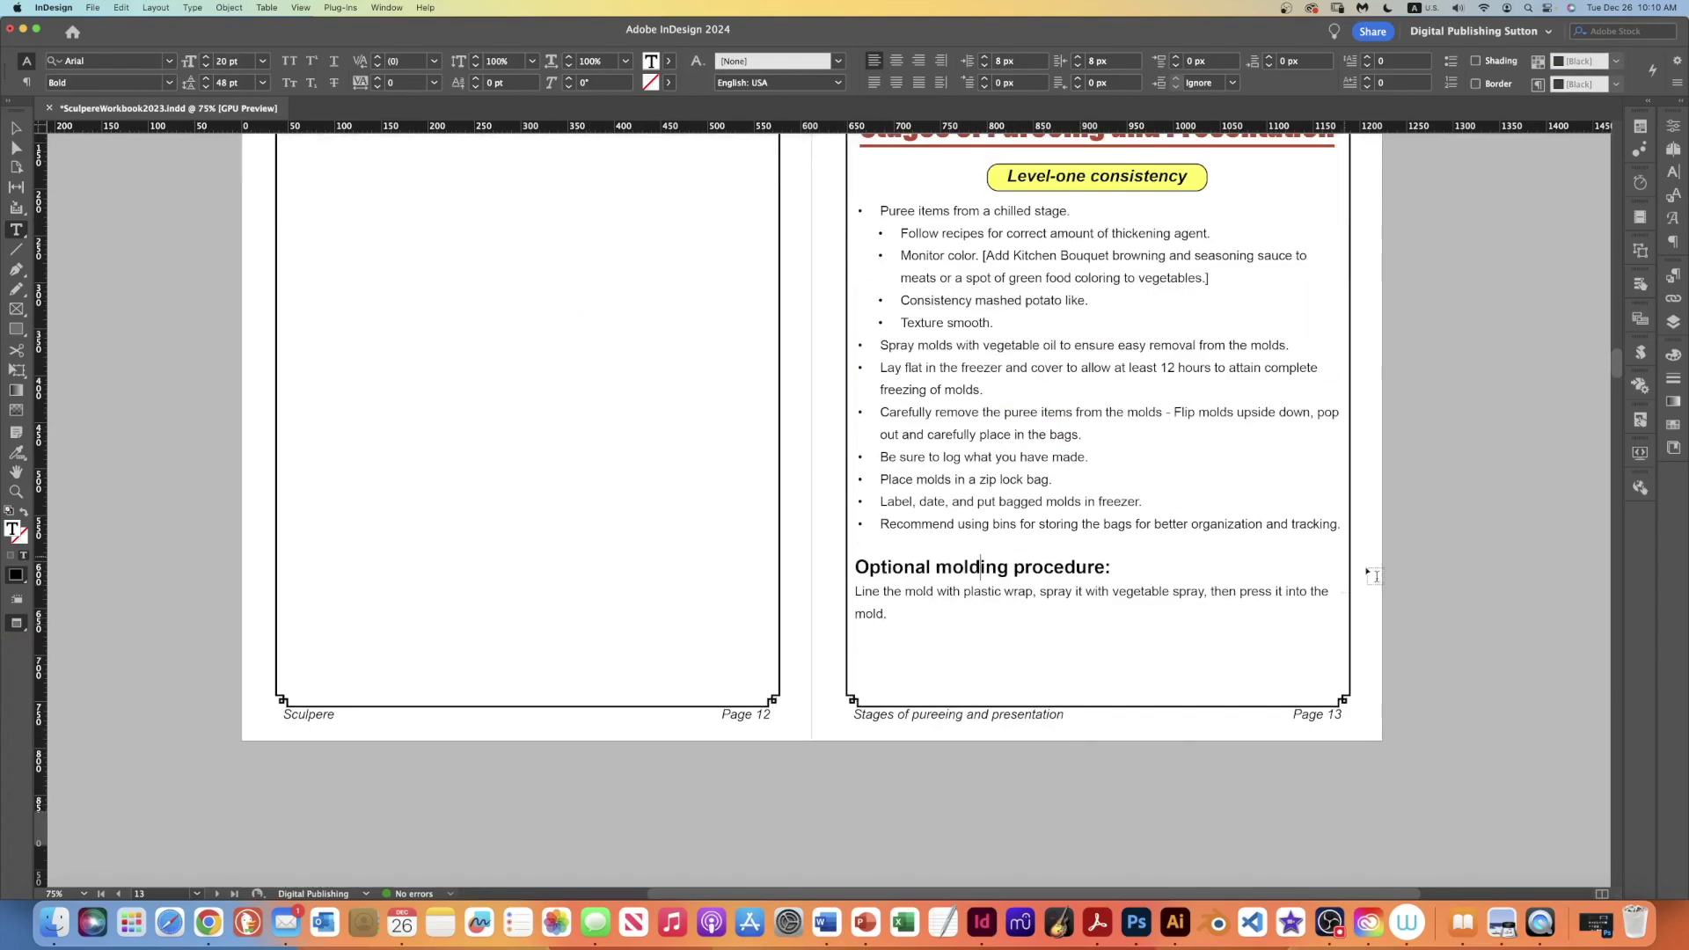
{"action": "scroll", "coordinate": [1102, 717], "scroll_direction": "down", "scroll_amount": 4}
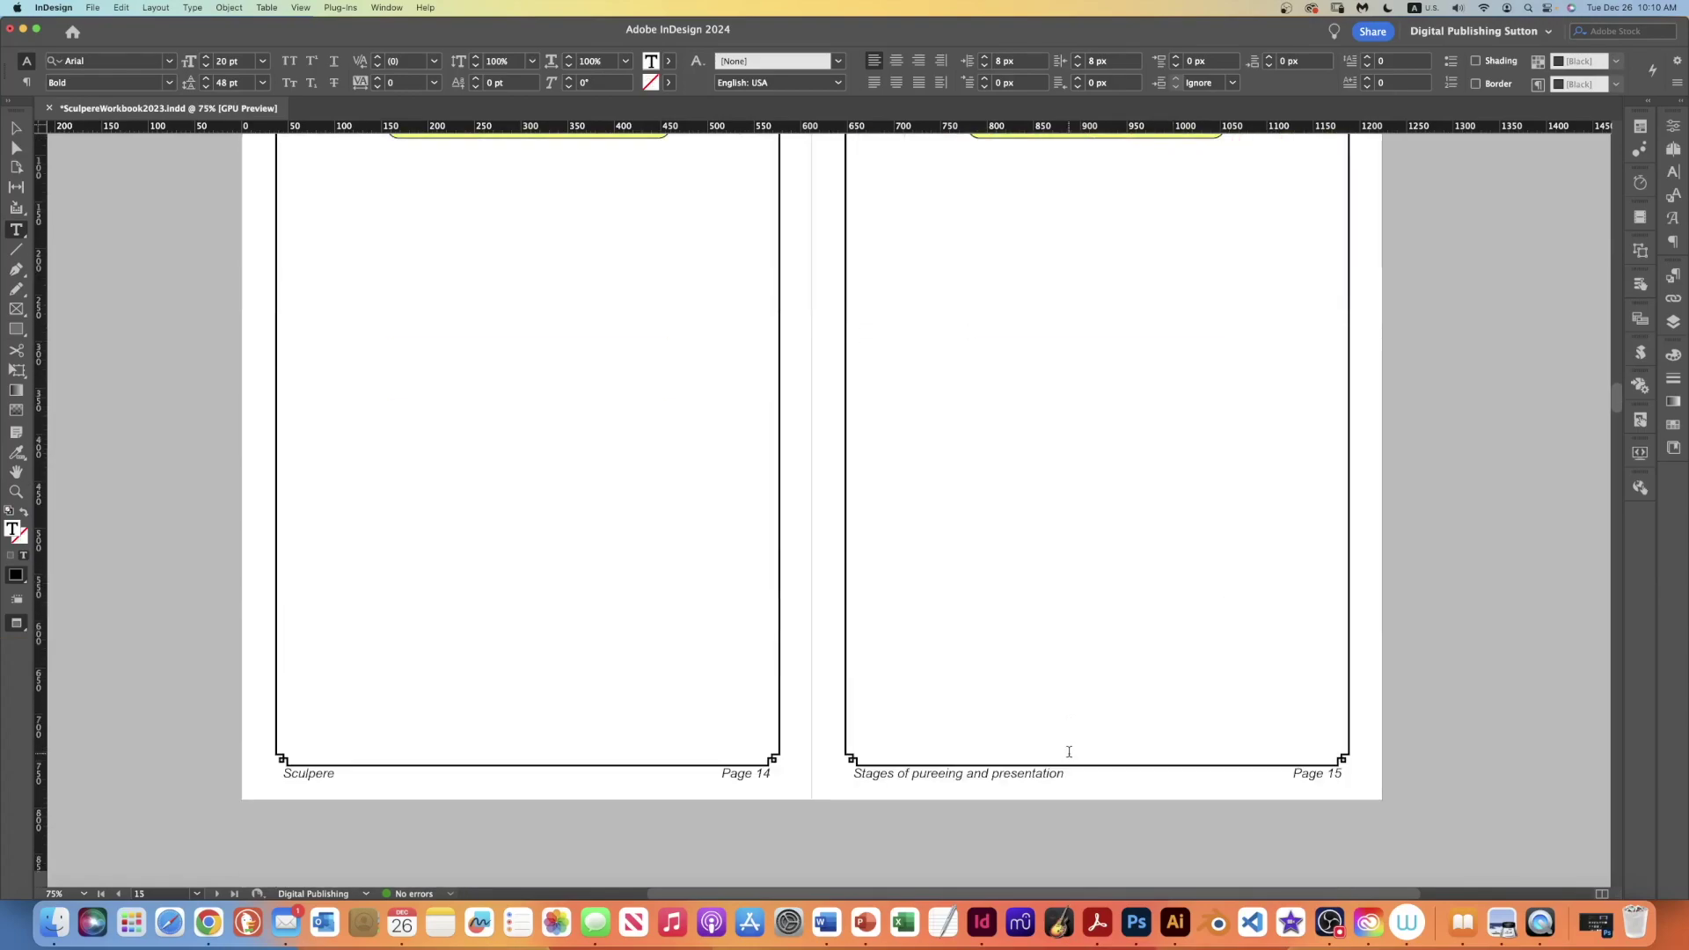
{"action": "scroll", "coordinate": [1067, 754], "scroll_direction": "up", "scroll_amount": 7}
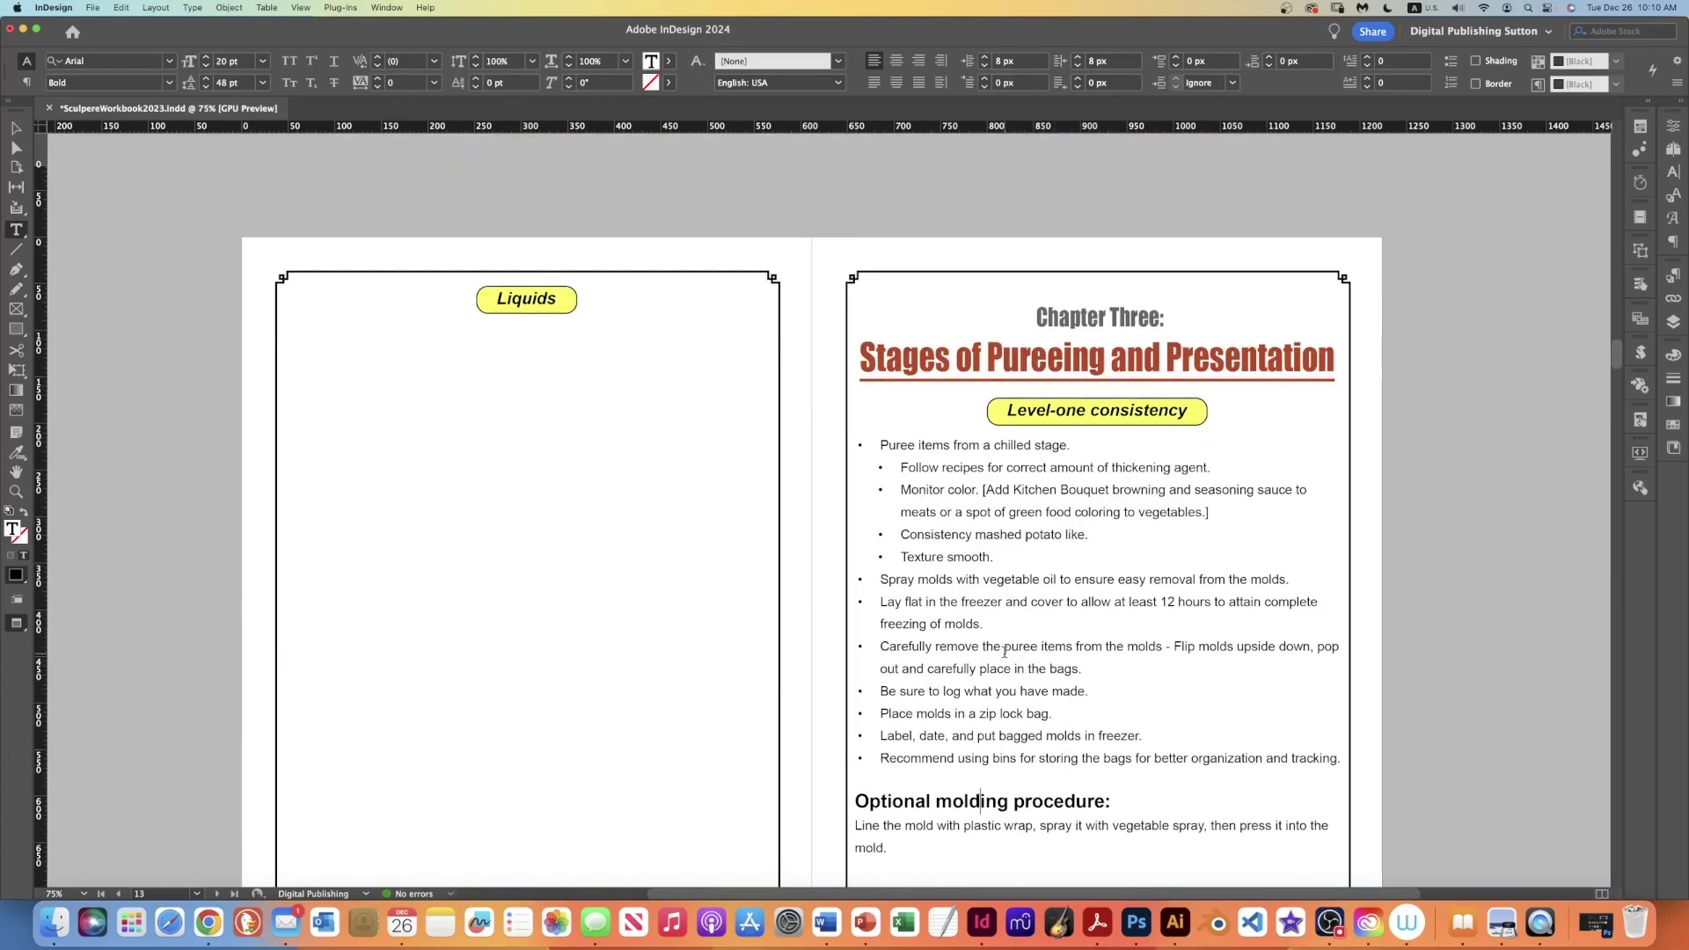
{"action": "scroll", "coordinate": [1005, 648], "scroll_direction": "down", "scroll_amount": 2}
Show Paragraph Styles and check the Level-one subheading, molding heading and bullet styles.
{"action": "left_click", "coordinate": [1672, 278]}
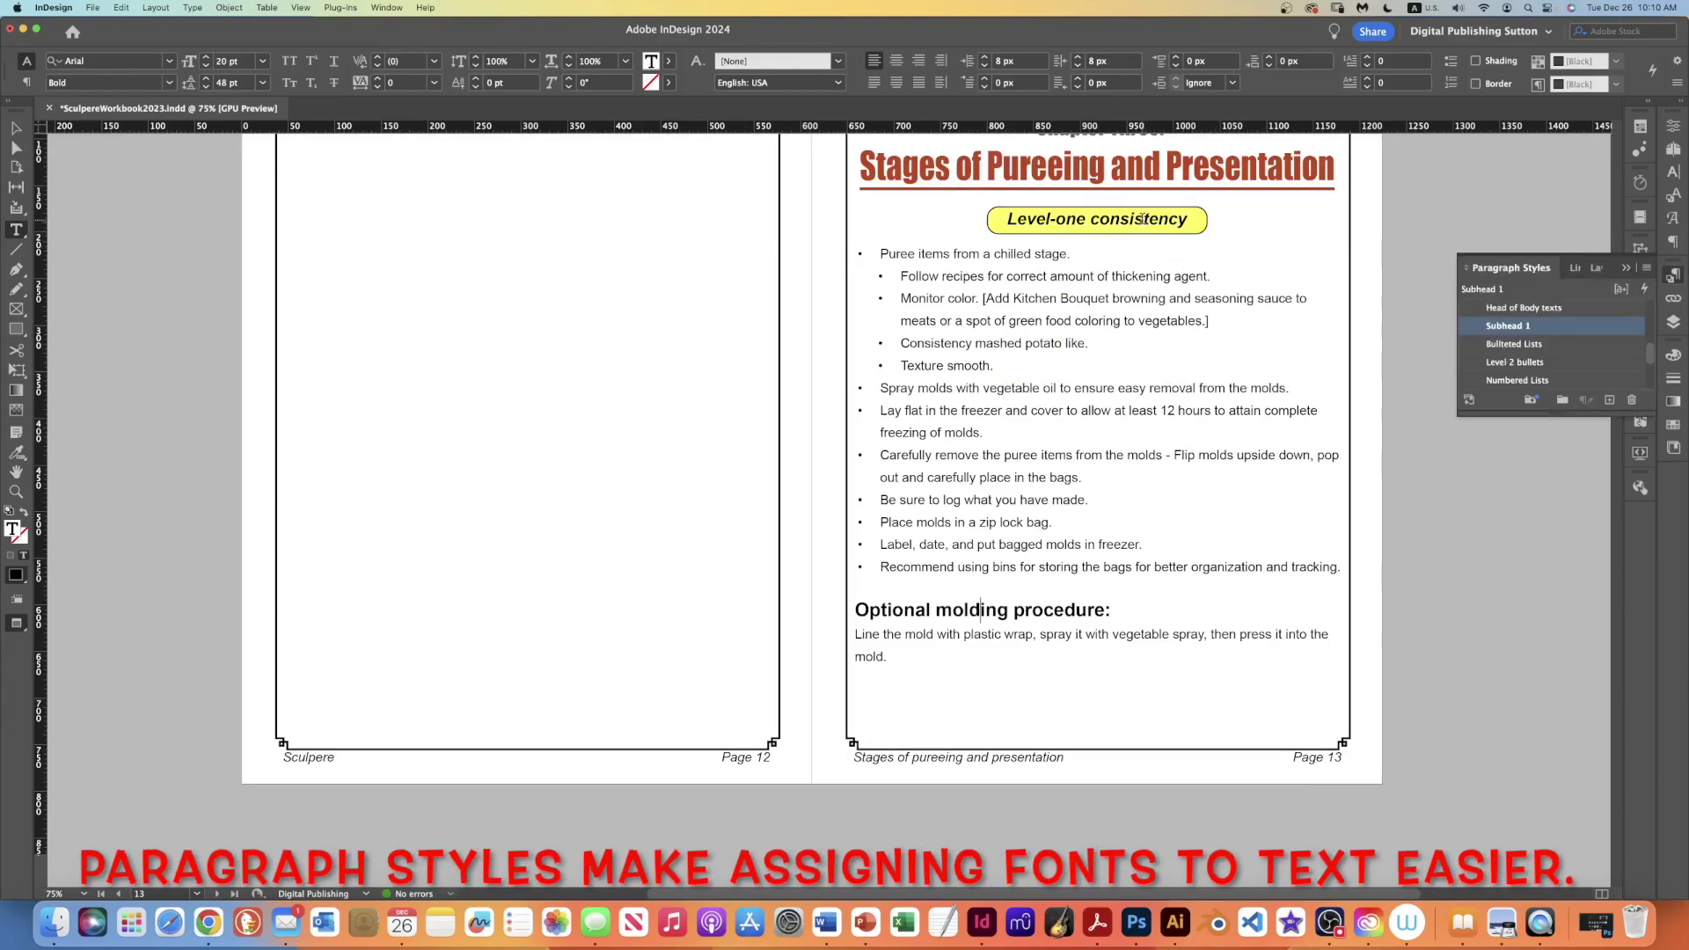
{"action": "scroll", "coordinate": [1544, 344], "scroll_direction": "down", "scroll_amount": 3}
{"action": "left_click", "coordinate": [1518, 380]}
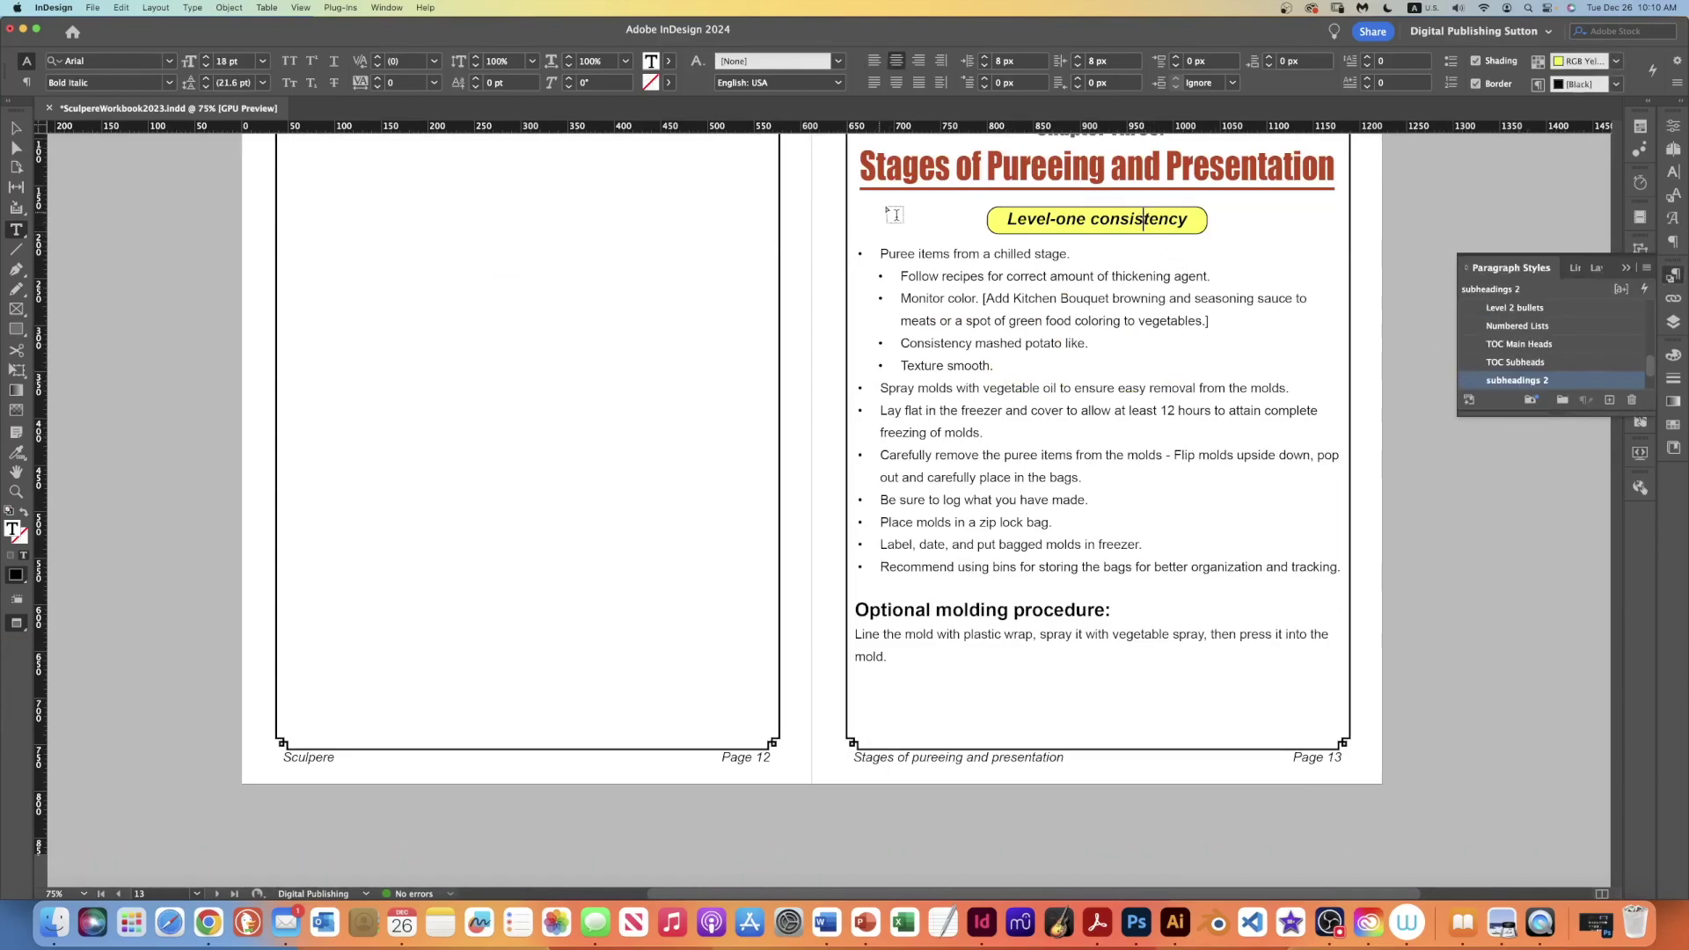
{"action": "left_click", "coordinate": [985, 606]}
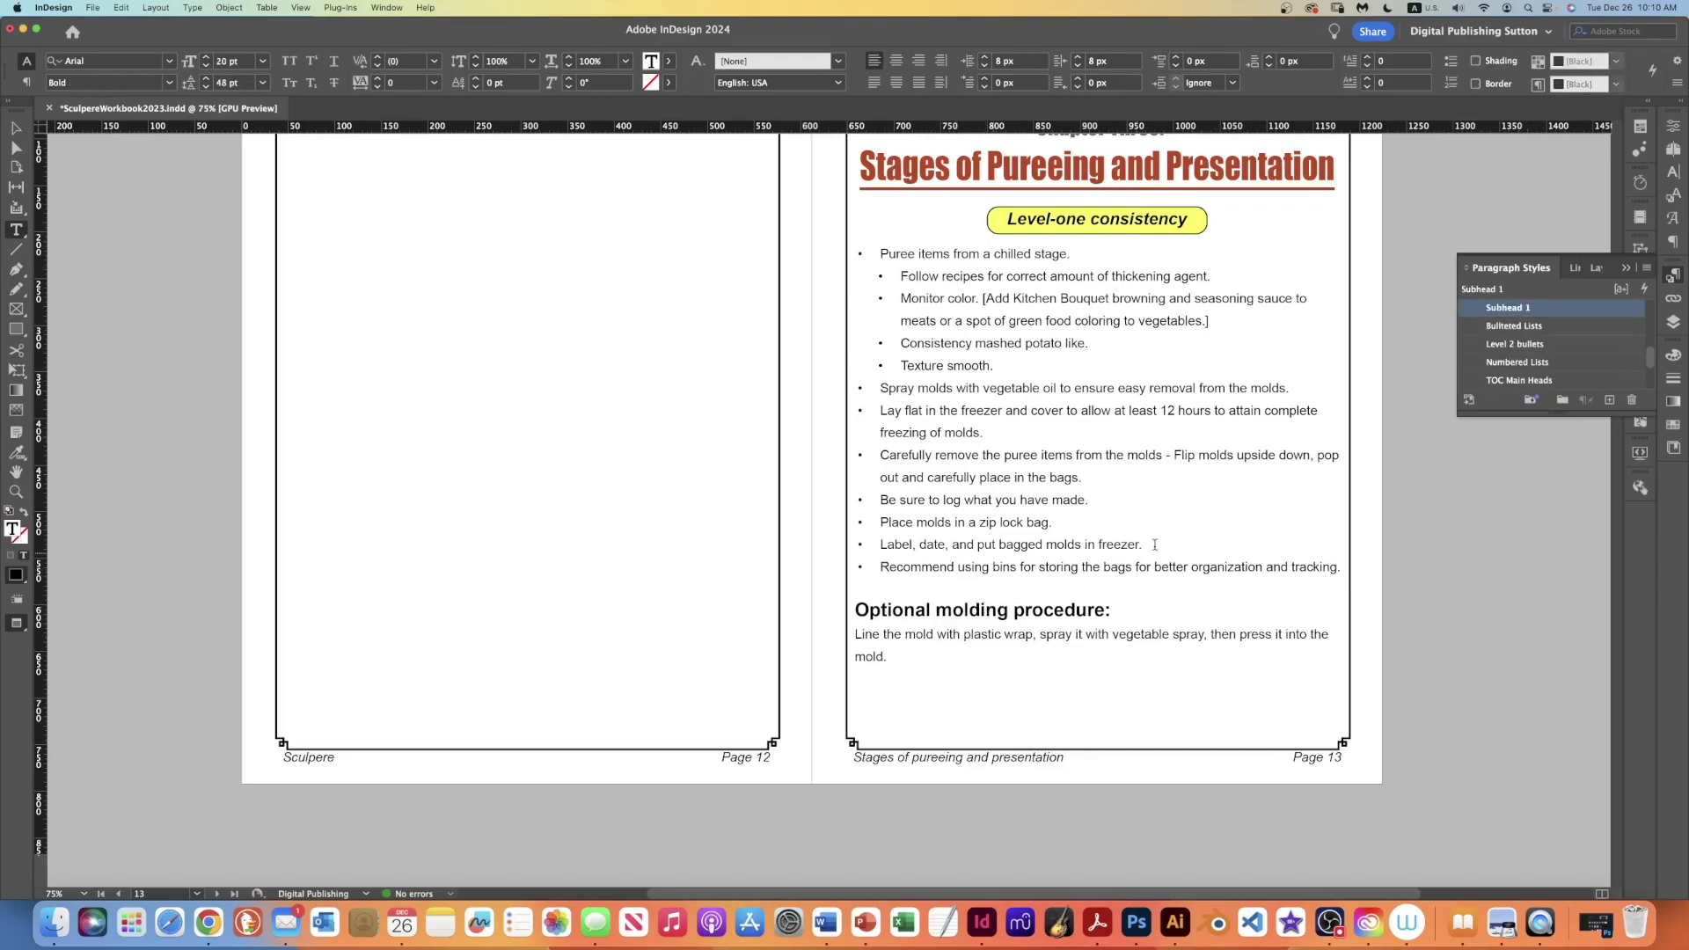
{"action": "key", "text": "Down"}
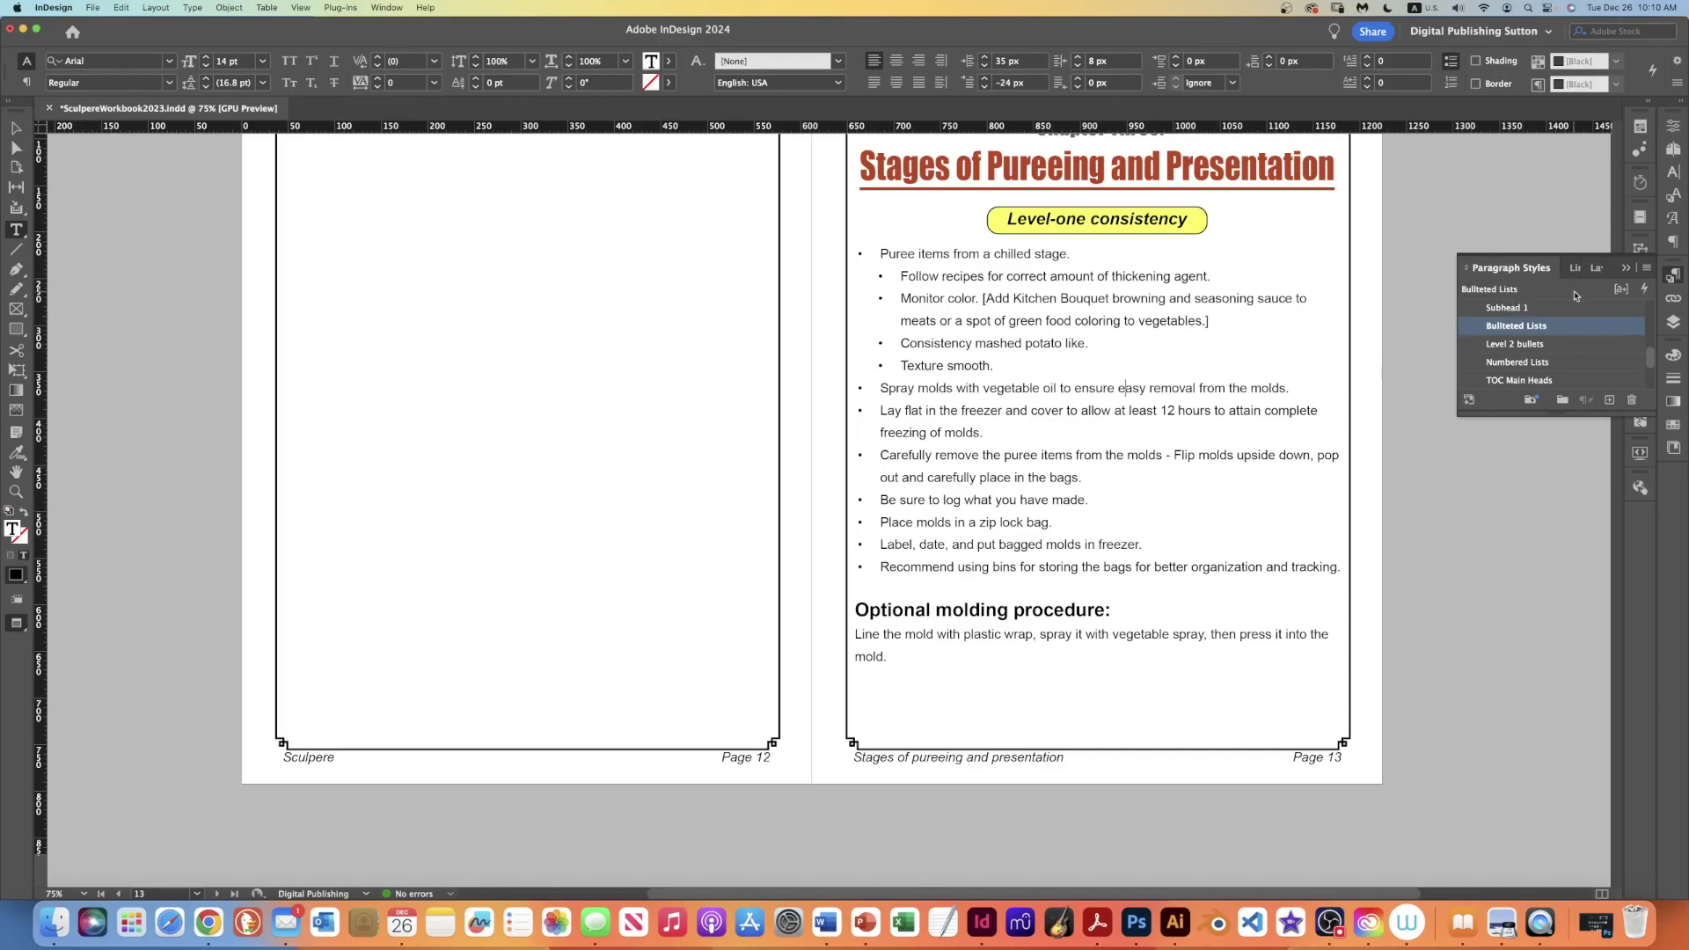
{"action": "scroll", "coordinate": [877, 602], "scroll_direction": "down", "scroll_amount": 2}
{"action": "scroll", "coordinate": [939, 611], "scroll_direction": "down", "scroll_amount": 5}
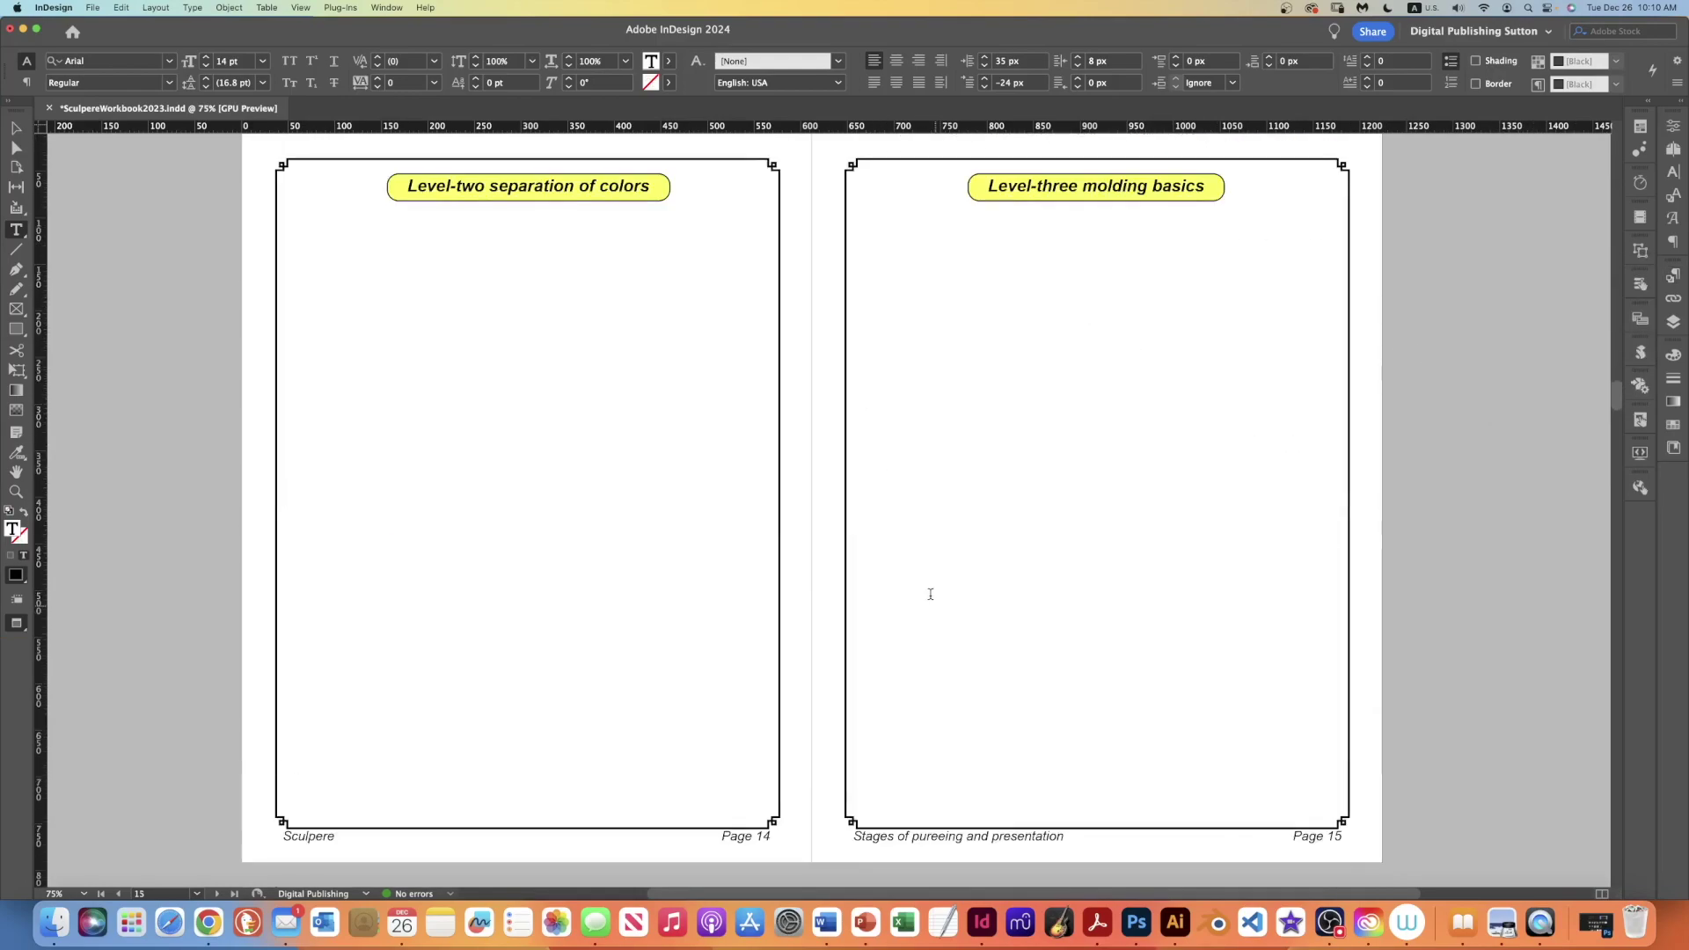
{"action": "scroll", "coordinate": [927, 592], "scroll_direction": "down", "scroll_amount": 1}
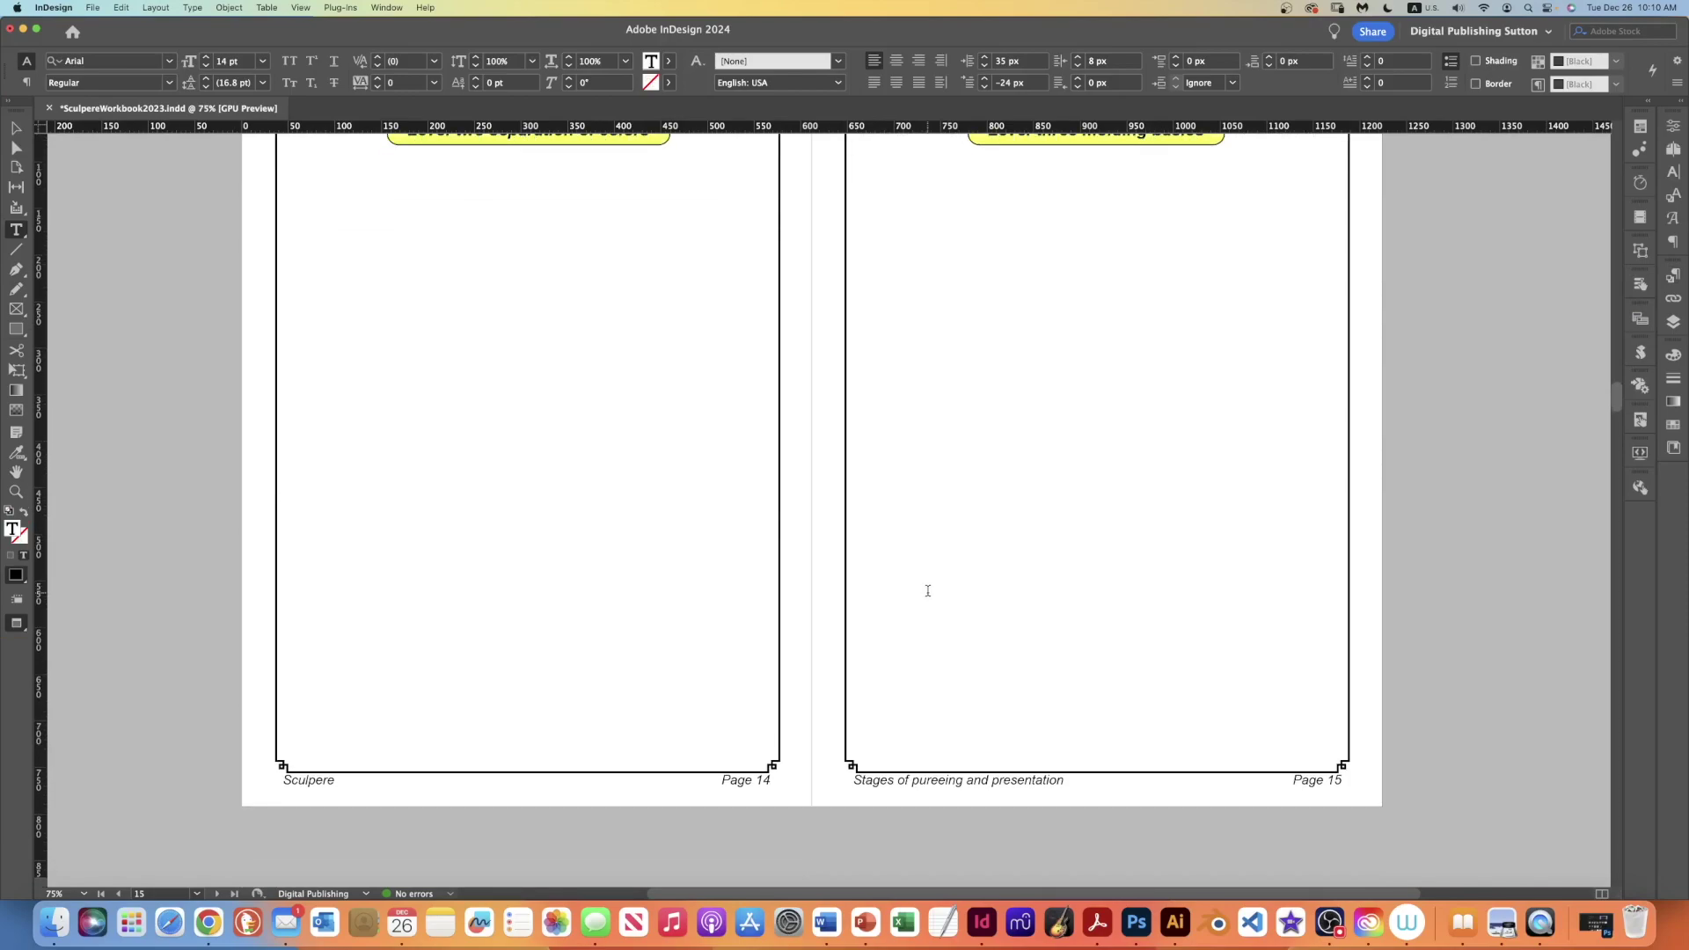
{"action": "scroll", "coordinate": [928, 593], "scroll_direction": "up", "scroll_amount": 4}
{"action": "scroll", "coordinate": [928, 593], "scroll_direction": "down", "scroll_amount": 14}
{"action": "scroll", "coordinate": [928, 591], "scroll_direction": "down", "scroll_amount": 2}
{"action": "scroll", "coordinate": [926, 593], "scroll_direction": "down", "scroll_amount": 5}
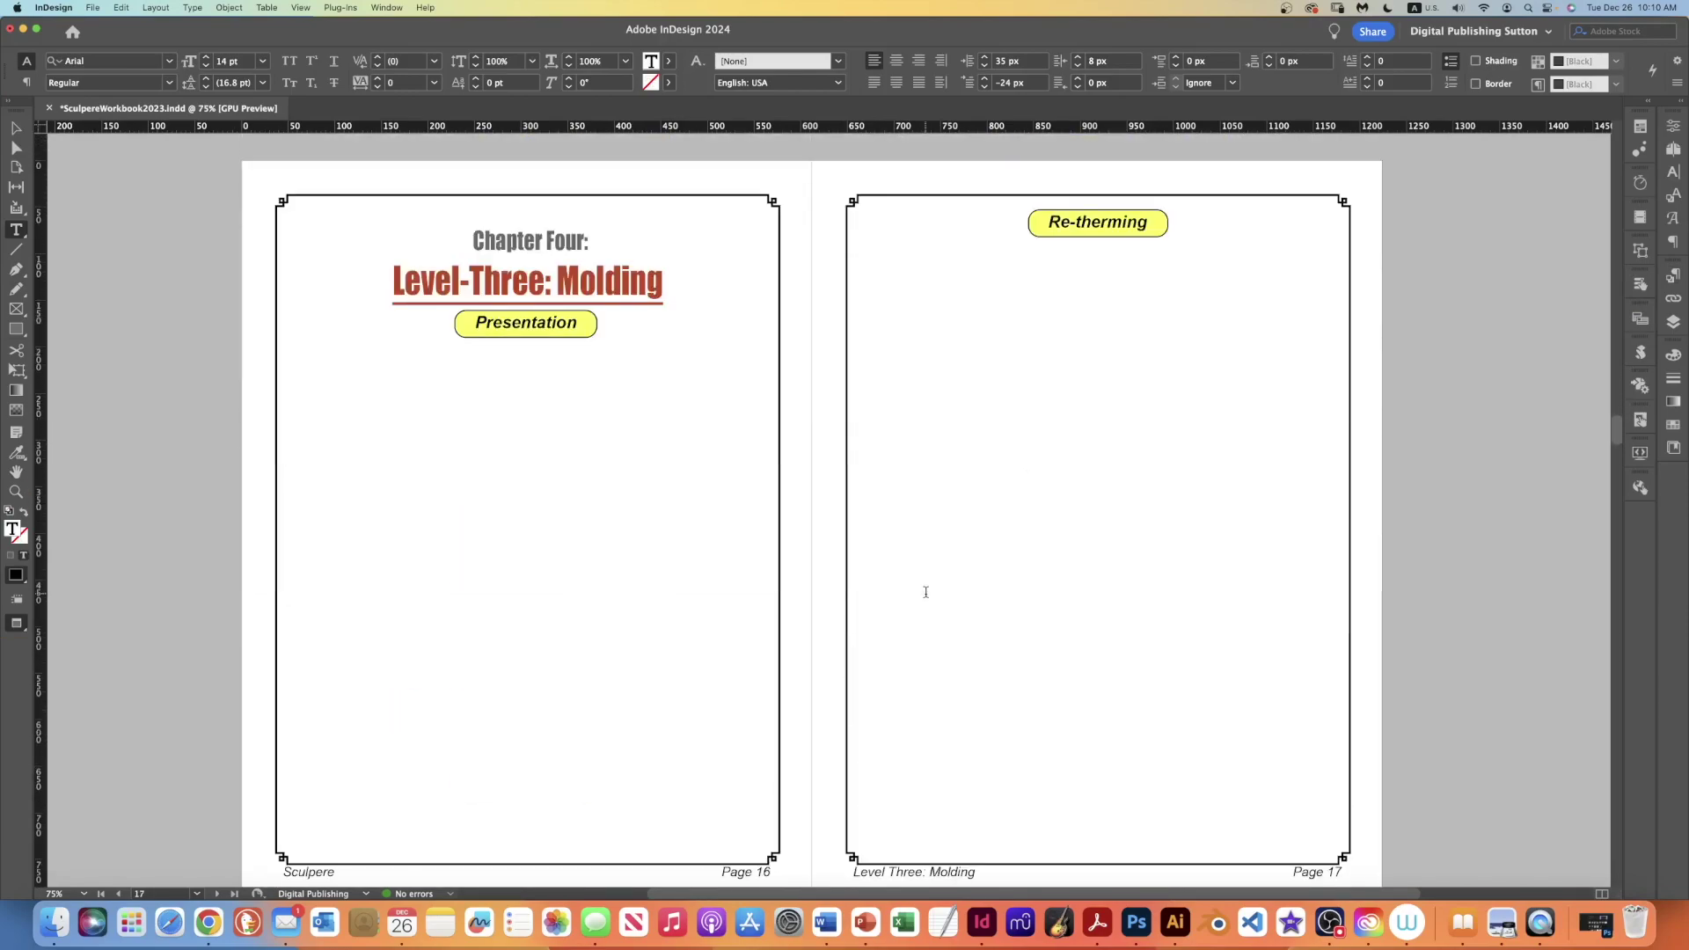
{"action": "scroll", "coordinate": [927, 591], "scroll_direction": "down", "scroll_amount": 2}
{"action": "scroll", "coordinate": [928, 591], "scroll_direction": "down", "scroll_amount": 5}
{"action": "scroll", "coordinate": [927, 591], "scroll_direction": "down", "scroll_amount": 5}
{"action": "scroll", "coordinate": [925, 592], "scroll_direction": "down", "scroll_amount": 5}
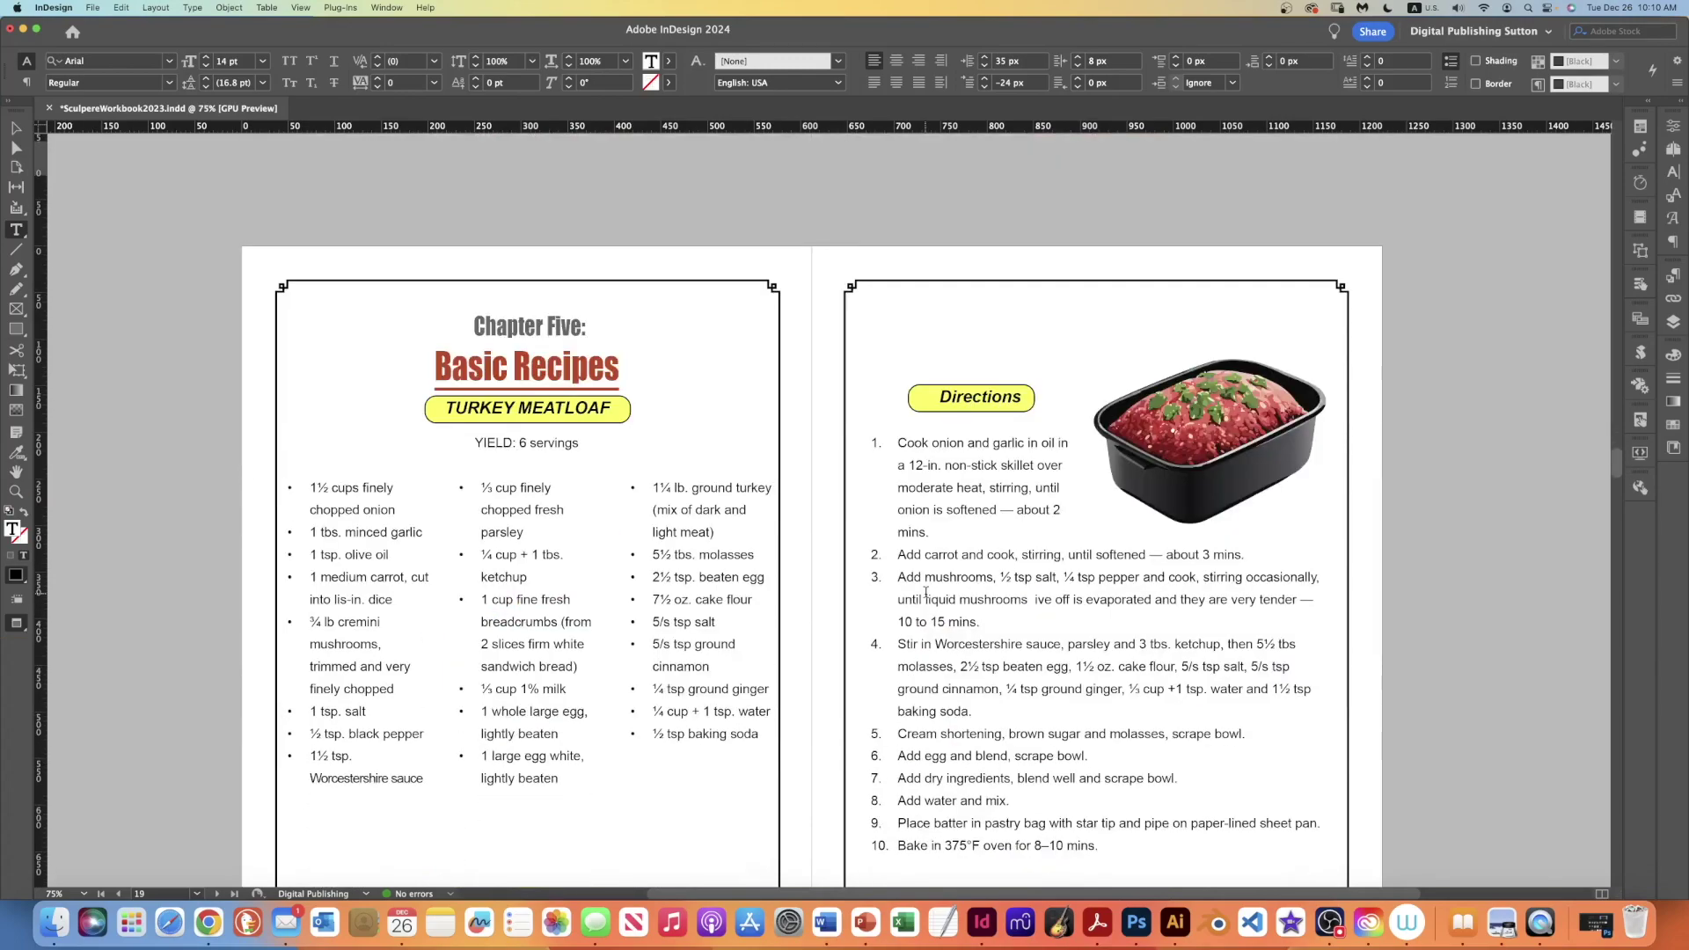
{"action": "scroll", "coordinate": [926, 592], "scroll_direction": "down", "scroll_amount": 10}
{"action": "scroll", "coordinate": [925, 591], "scroll_direction": "down", "scroll_amount": 5}
{"action": "scroll", "coordinate": [926, 594], "scroll_direction": "down", "scroll_amount": 5}
{"action": "scroll", "coordinate": [925, 593], "scroll_direction": "down", "scroll_amount": 5}
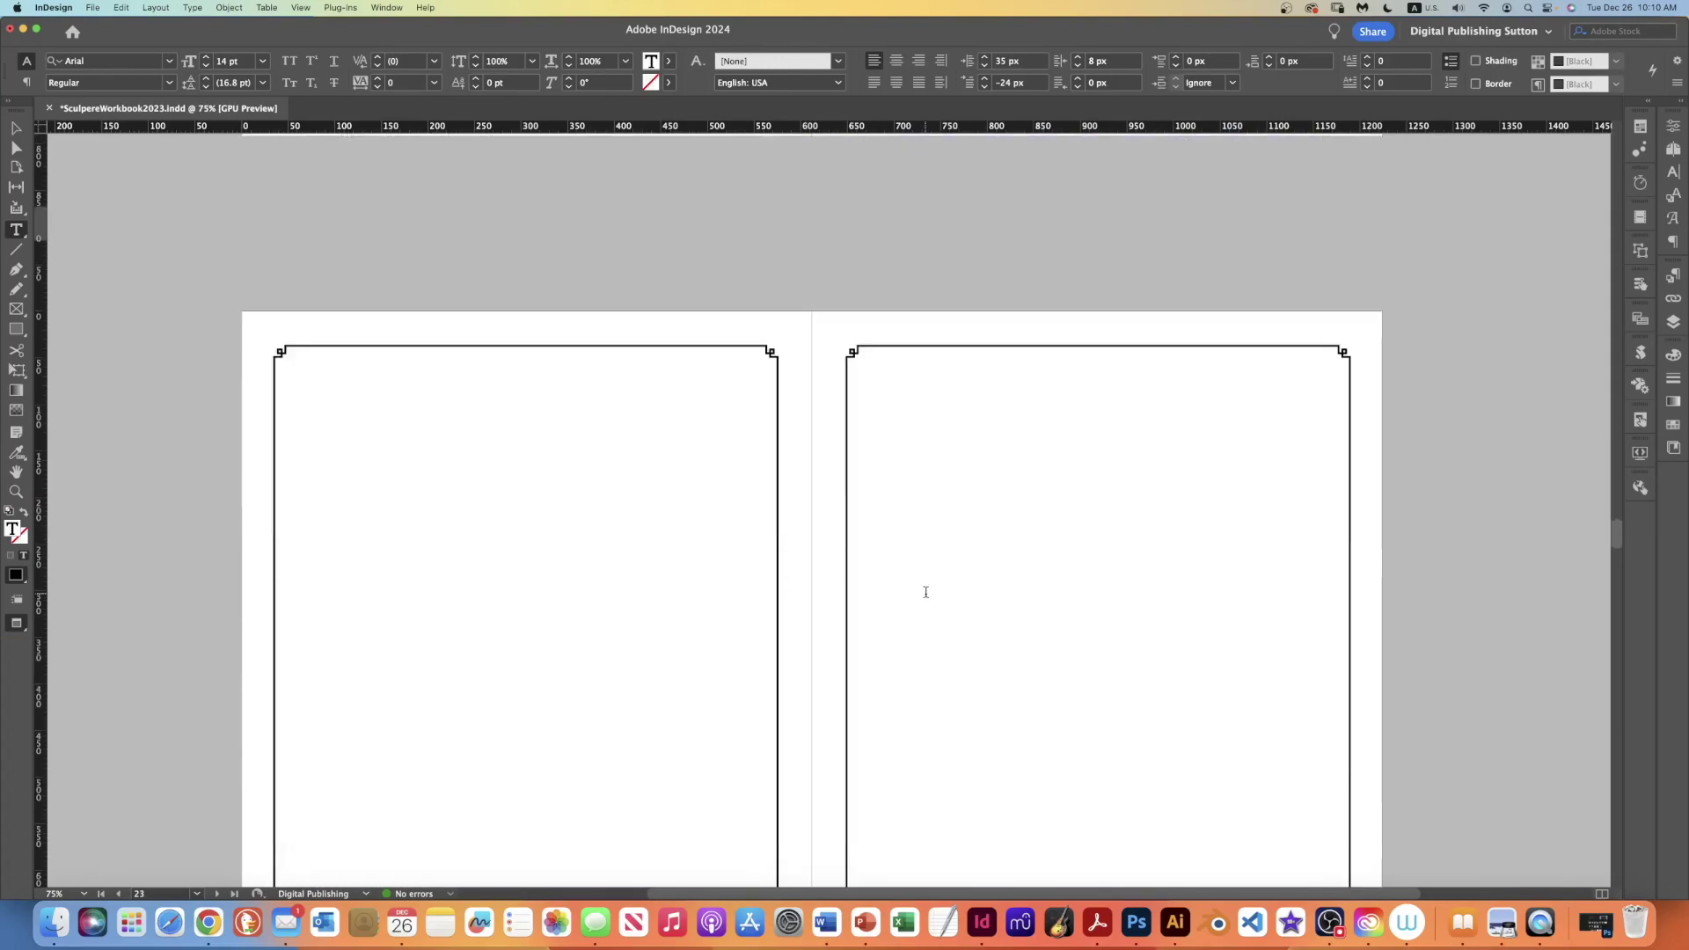
{"action": "scroll", "coordinate": [925, 592], "scroll_direction": "down", "scroll_amount": 1}
{"action": "scroll", "coordinate": [926, 591], "scroll_direction": "down", "scroll_amount": 5}
{"action": "scroll", "coordinate": [926, 595], "scroll_direction": "down", "scroll_amount": 5}
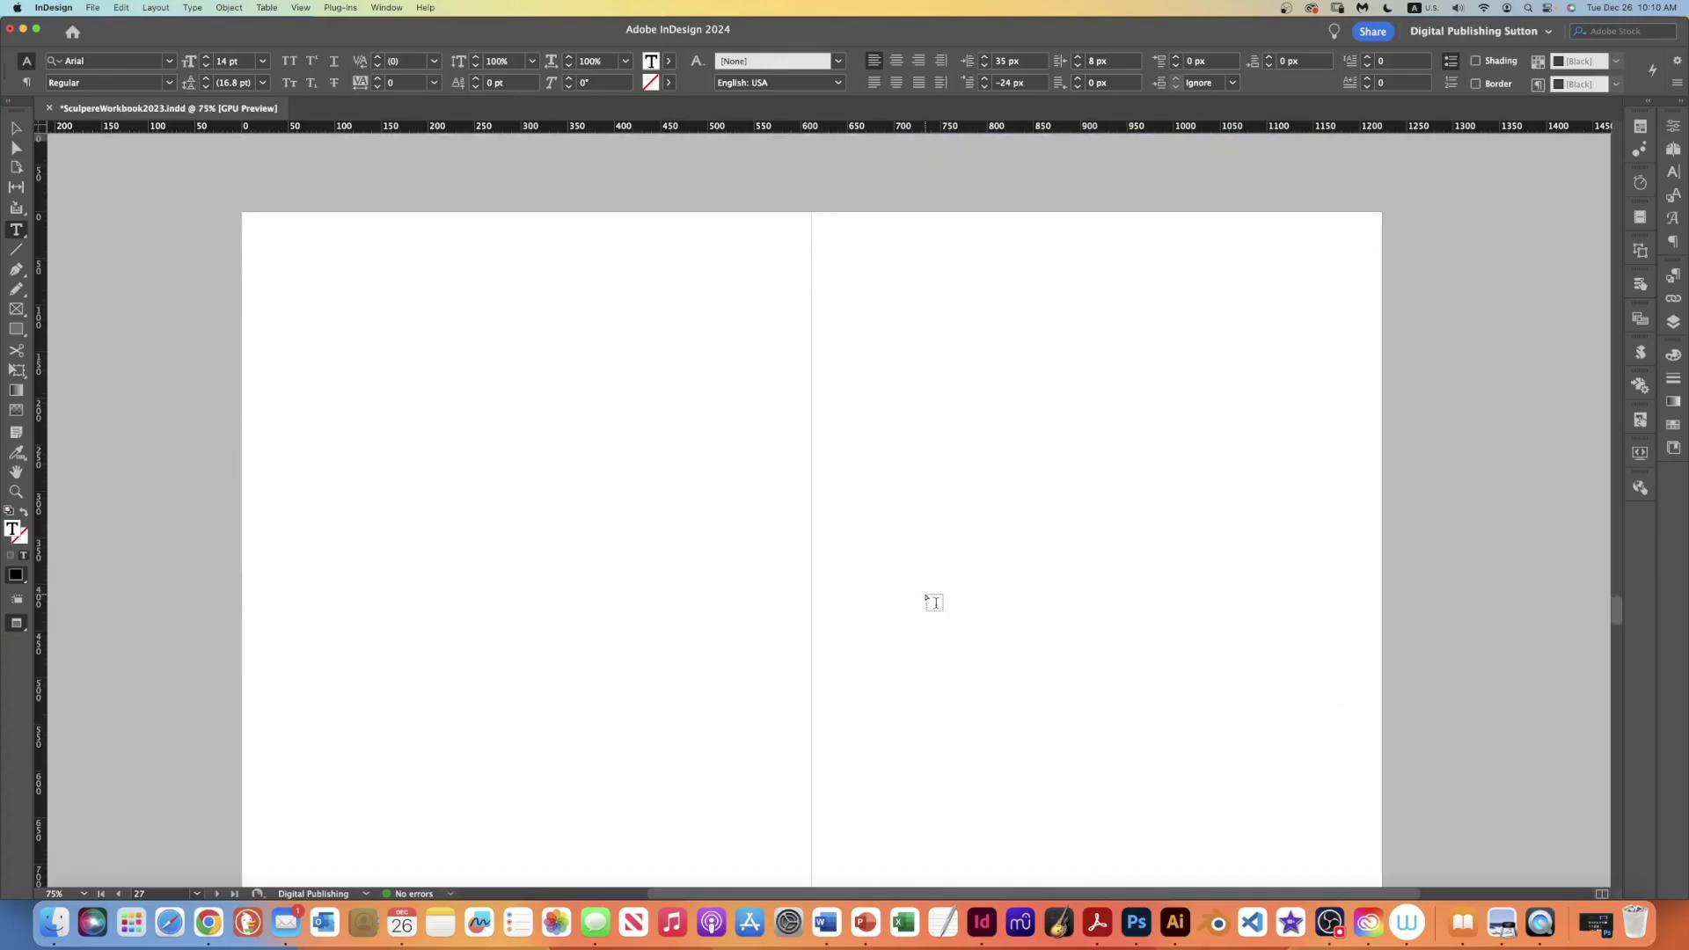
{"action": "scroll", "coordinate": [927, 601], "scroll_direction": "down", "scroll_amount": 1}
{"action": "scroll", "coordinate": [928, 601], "scroll_direction": "down", "scroll_amount": 1}
{"action": "scroll", "coordinate": [928, 600], "scroll_direction": "up", "scroll_amount": 1}
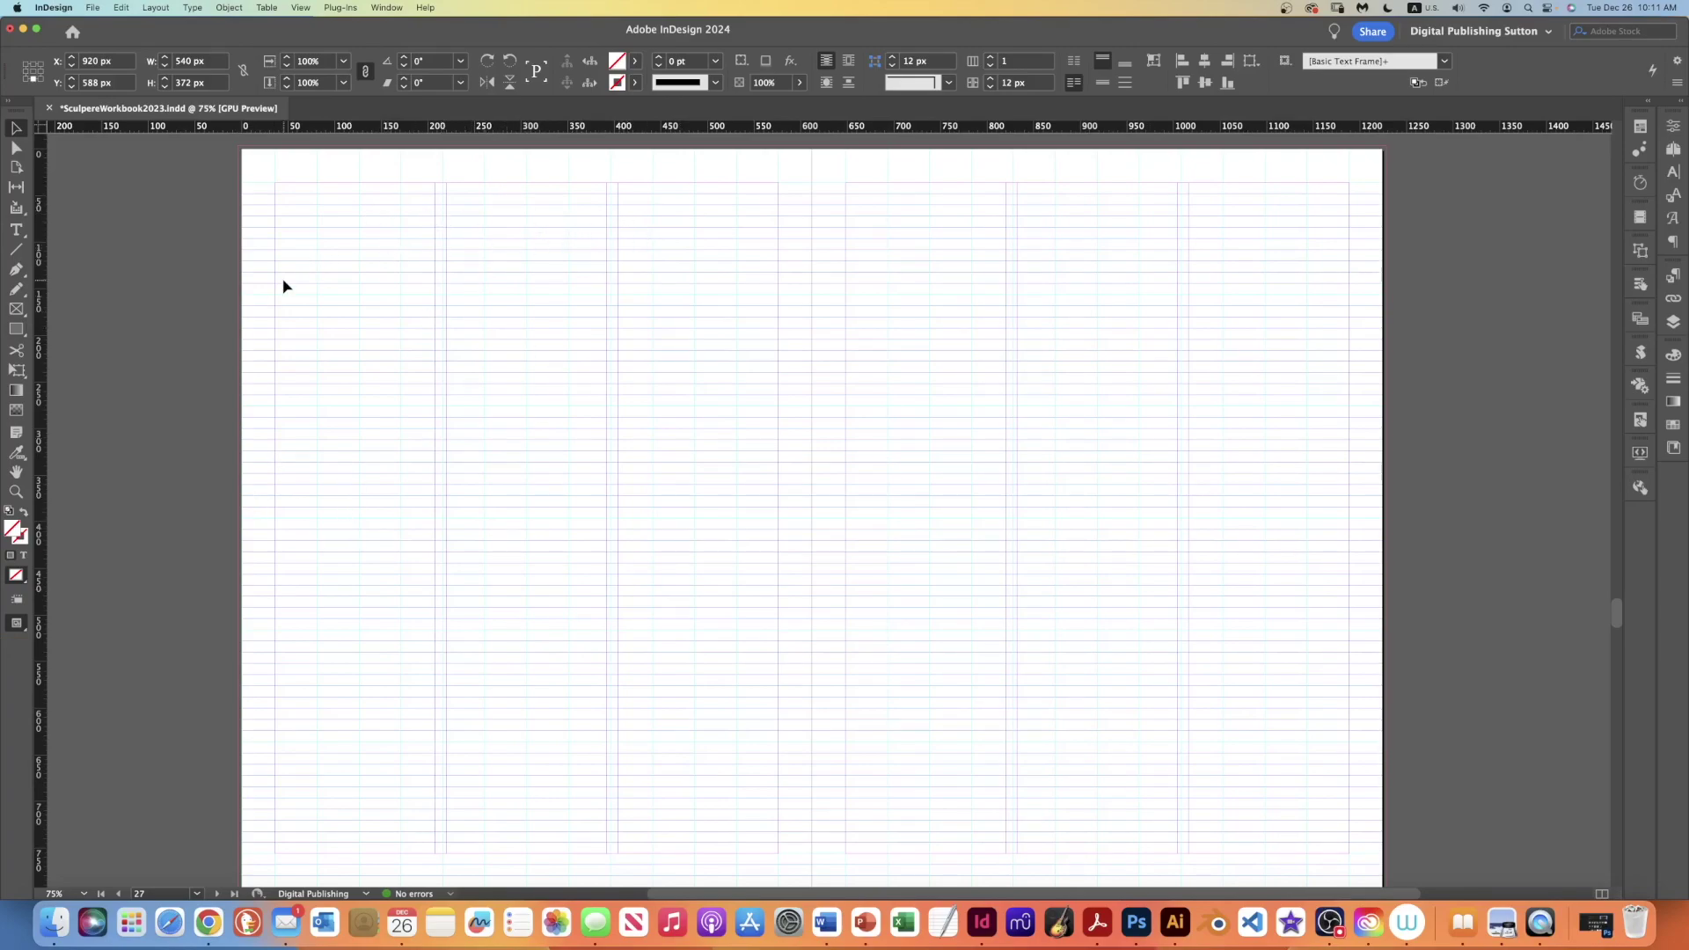
Draw a new text frame at the top-left margin of the spread.
{"action": "key", "text": "t"}
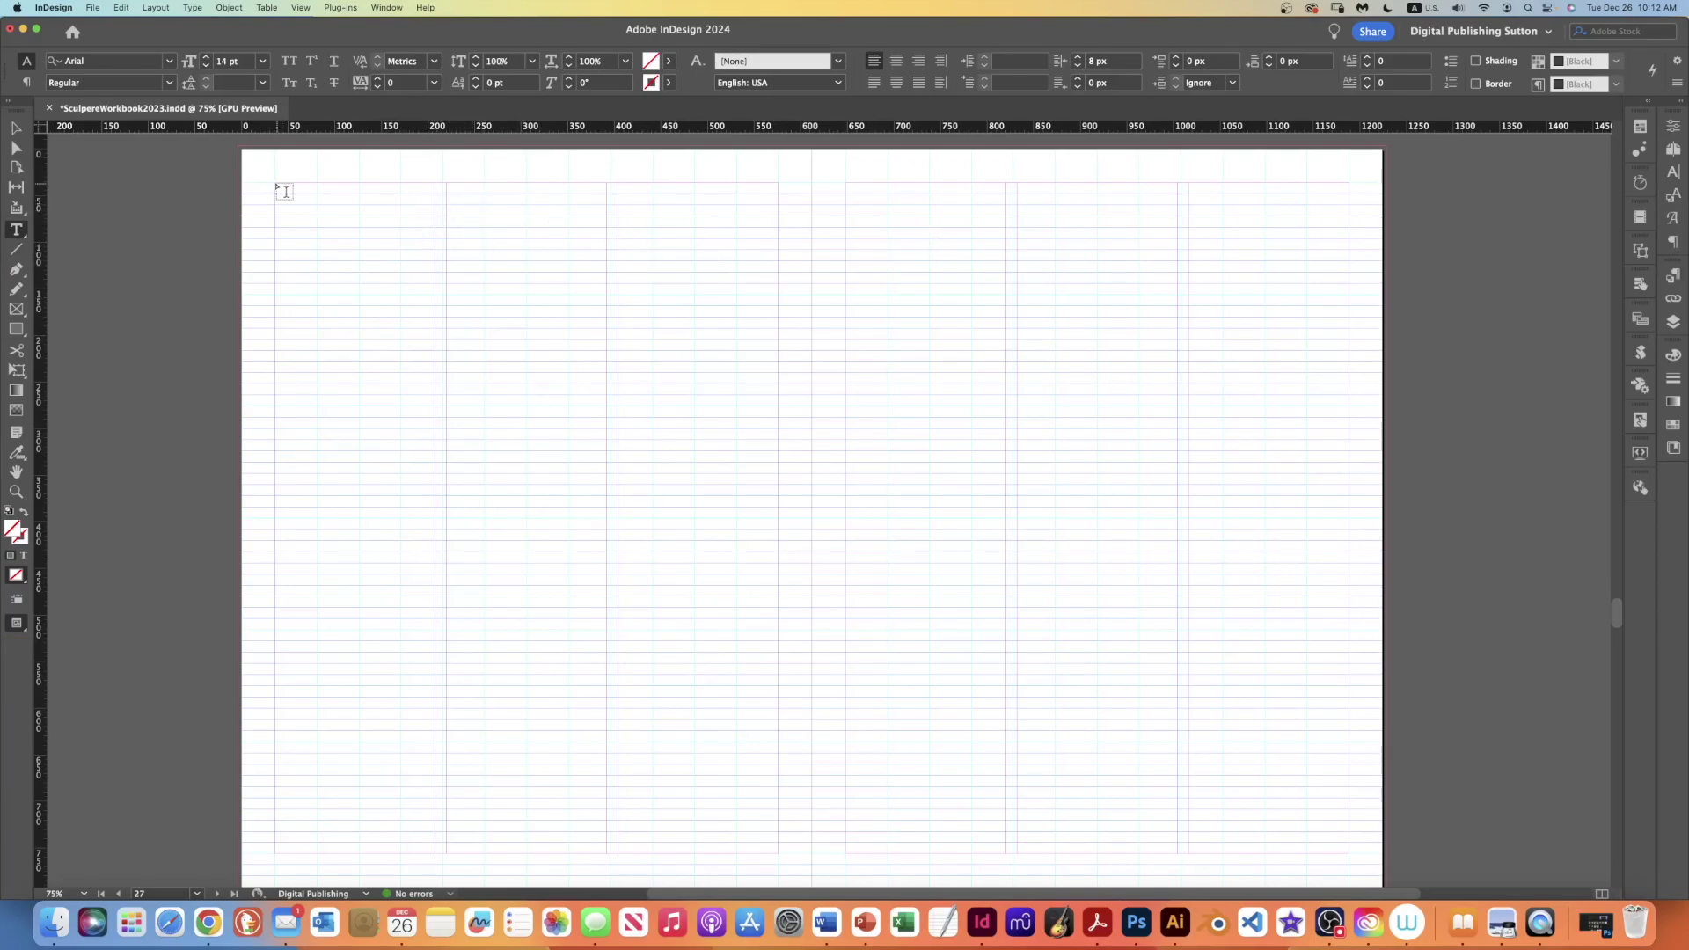
{"action": "left_click_drag", "start_coordinate": [282, 203], "coordinate": [593, 248]}
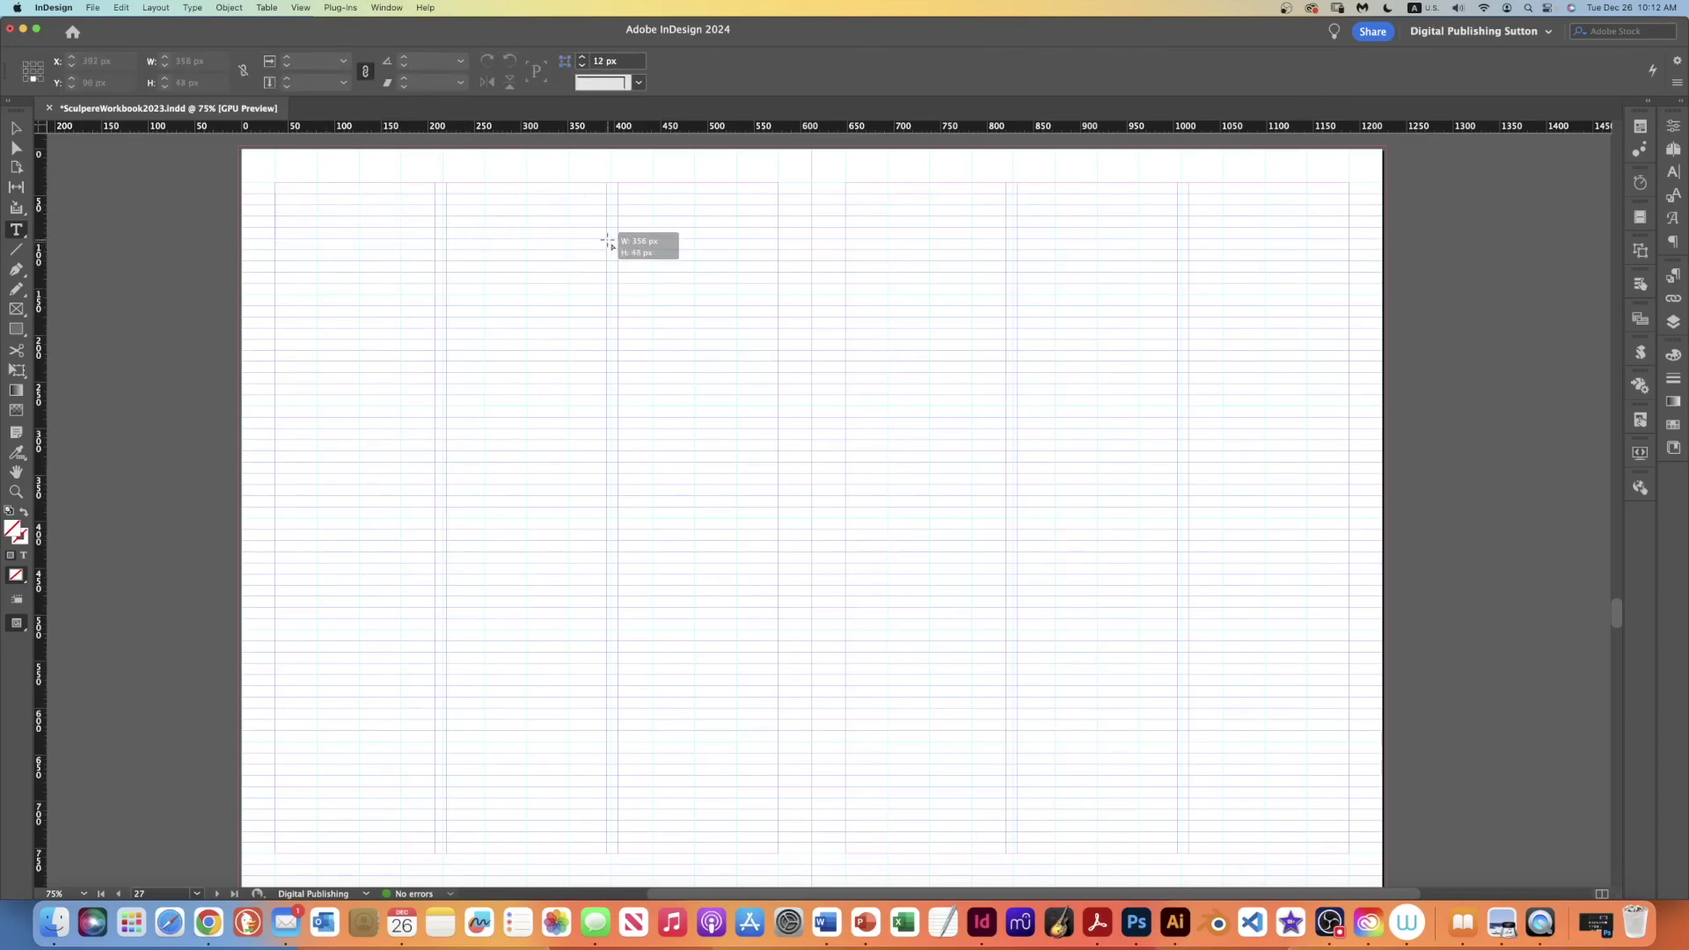
{"action": "left_click_drag", "start_coordinate": [592, 249], "coordinate": [593, 248]}
Set the frame's text to 24 pt Zapfino, replacing Arial.
{"action": "left_click", "coordinate": [263, 61]}
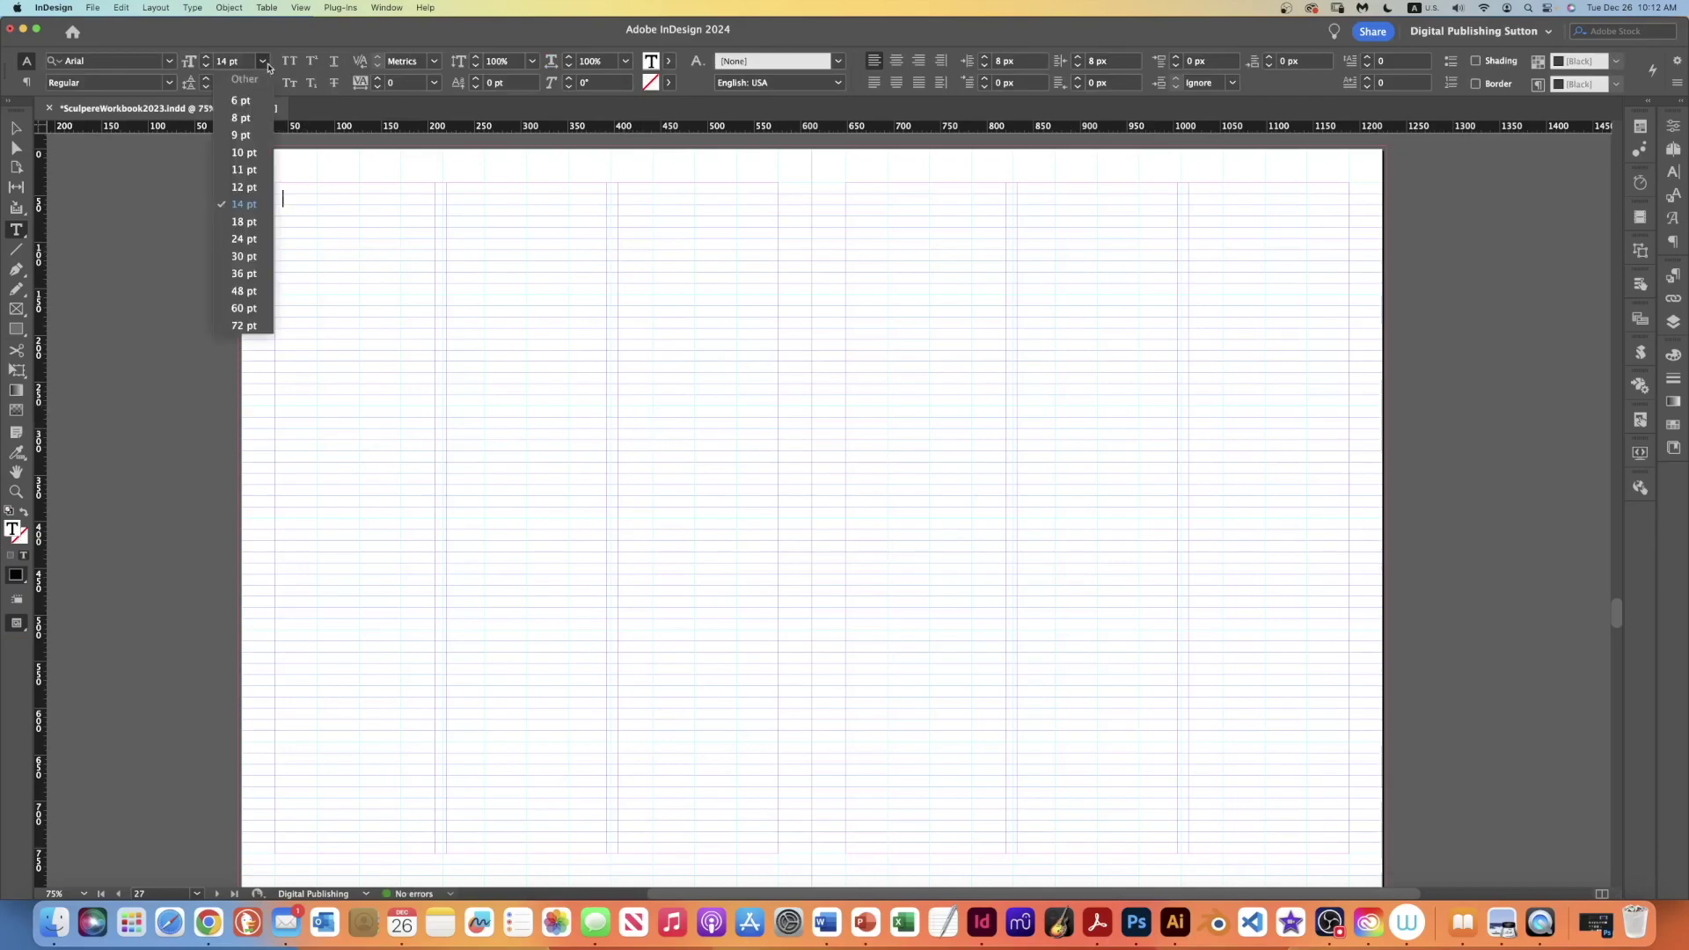
{"action": "left_click", "coordinate": [241, 239]}
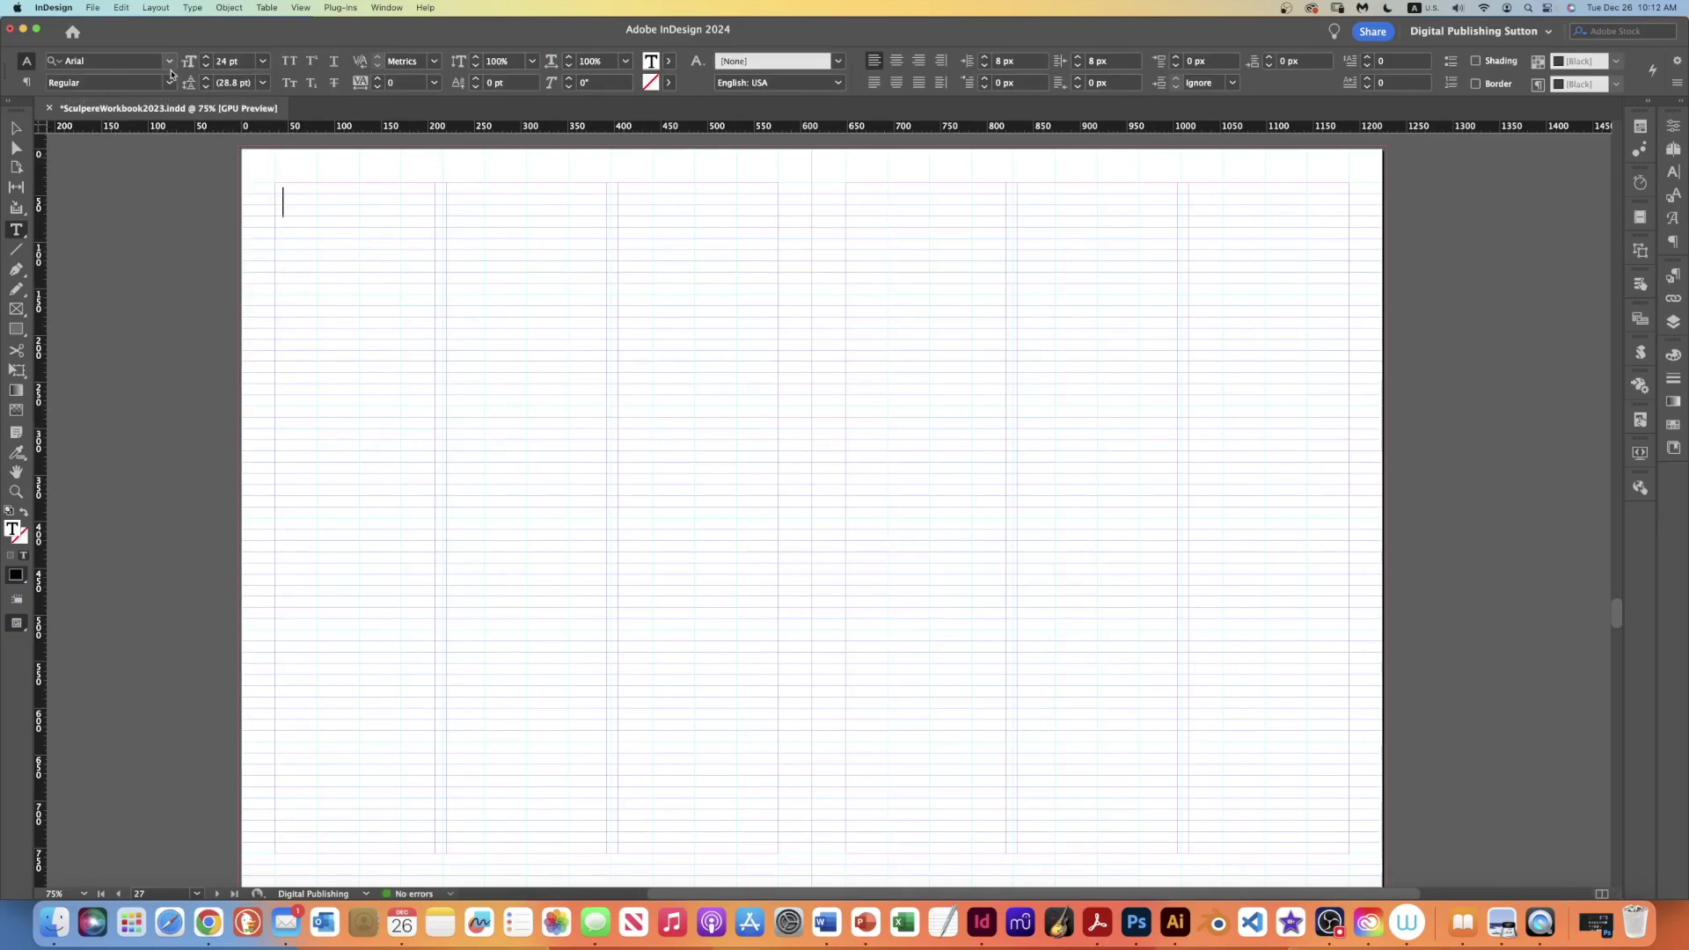
{"action": "left_click", "coordinate": [67, 63]}
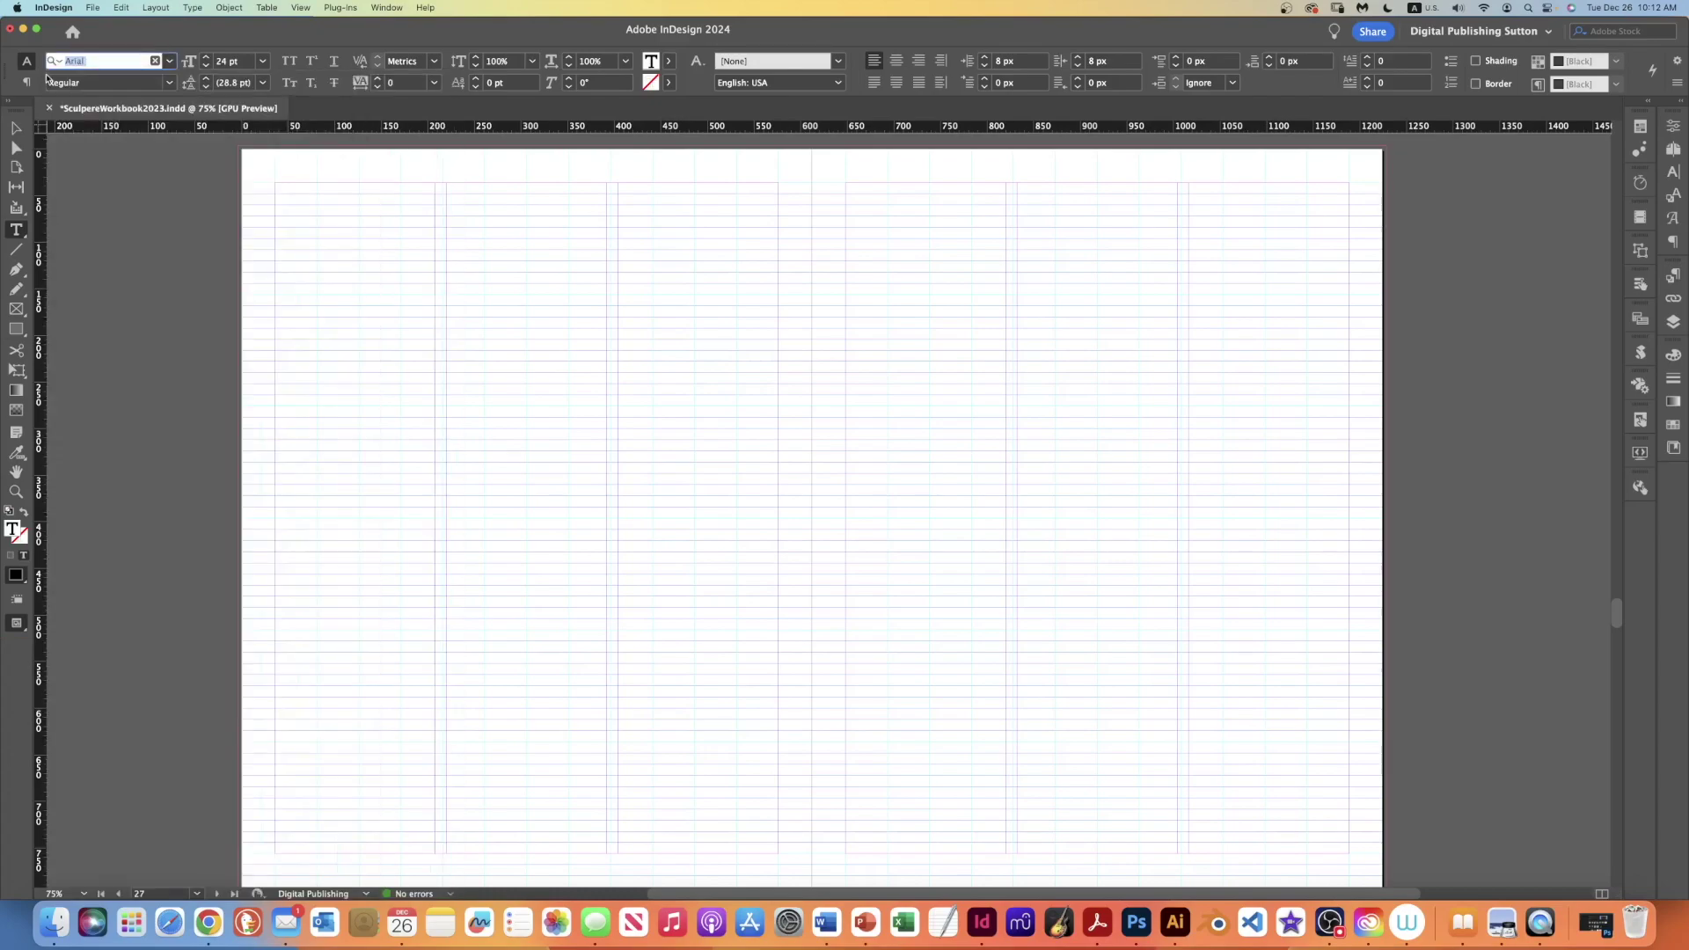
{"action": "left_click", "coordinate": [169, 63]}
{"action": "left_click", "coordinate": [289, 213]}
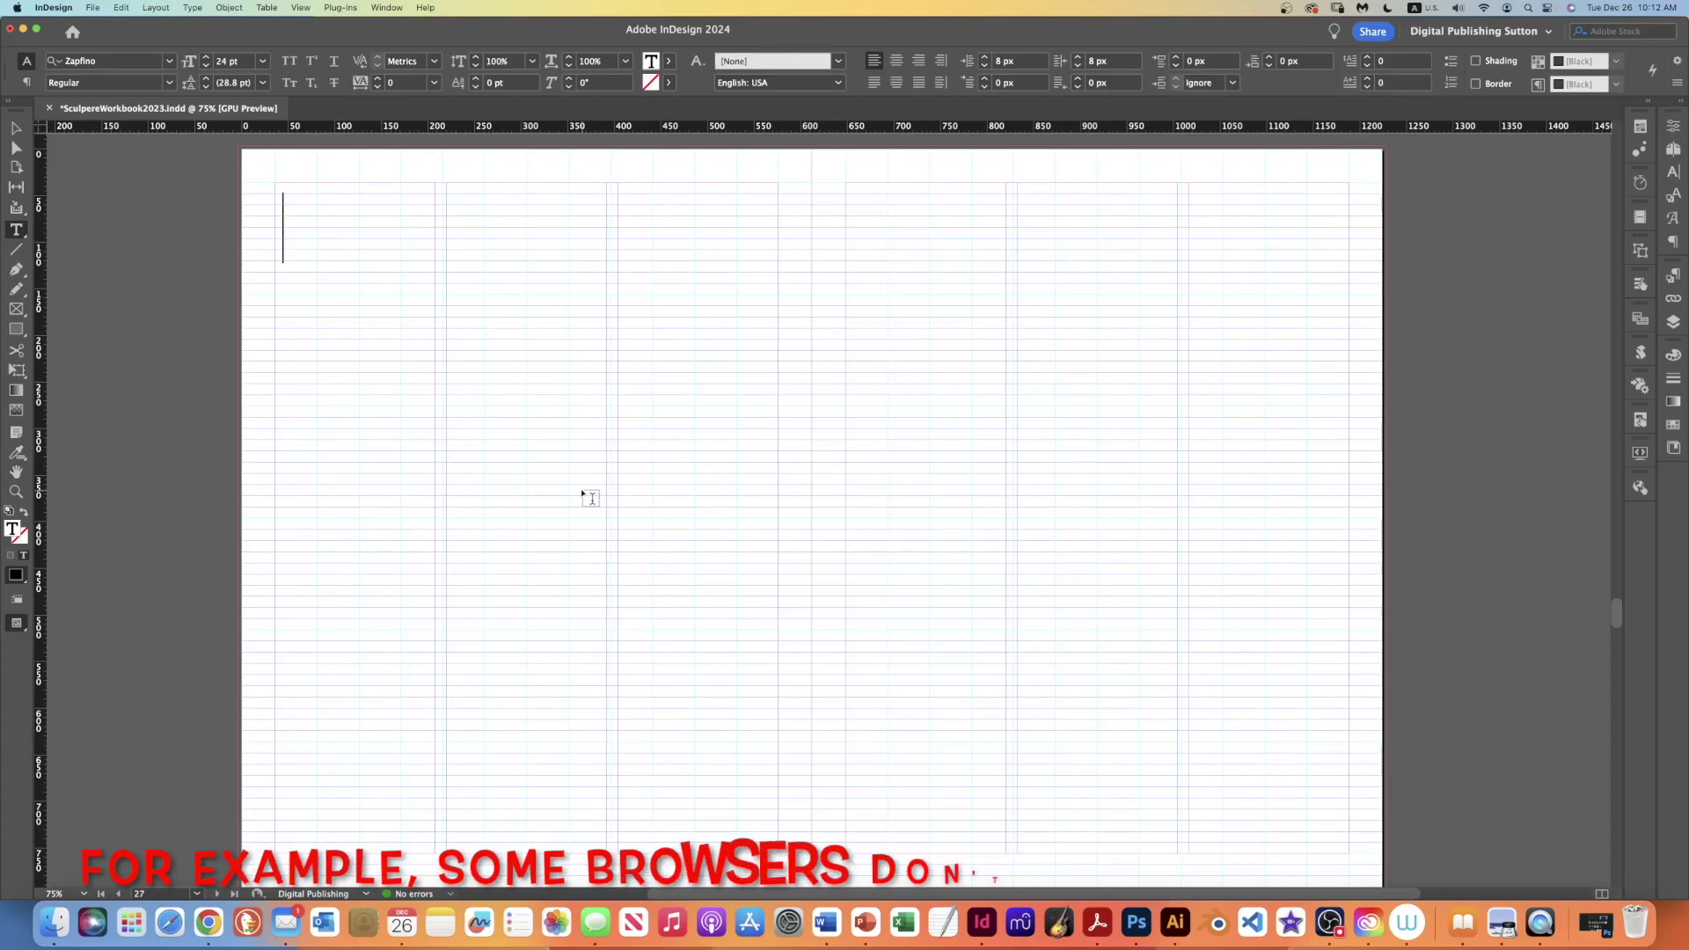
{"action": "type", "text": "Fun"}
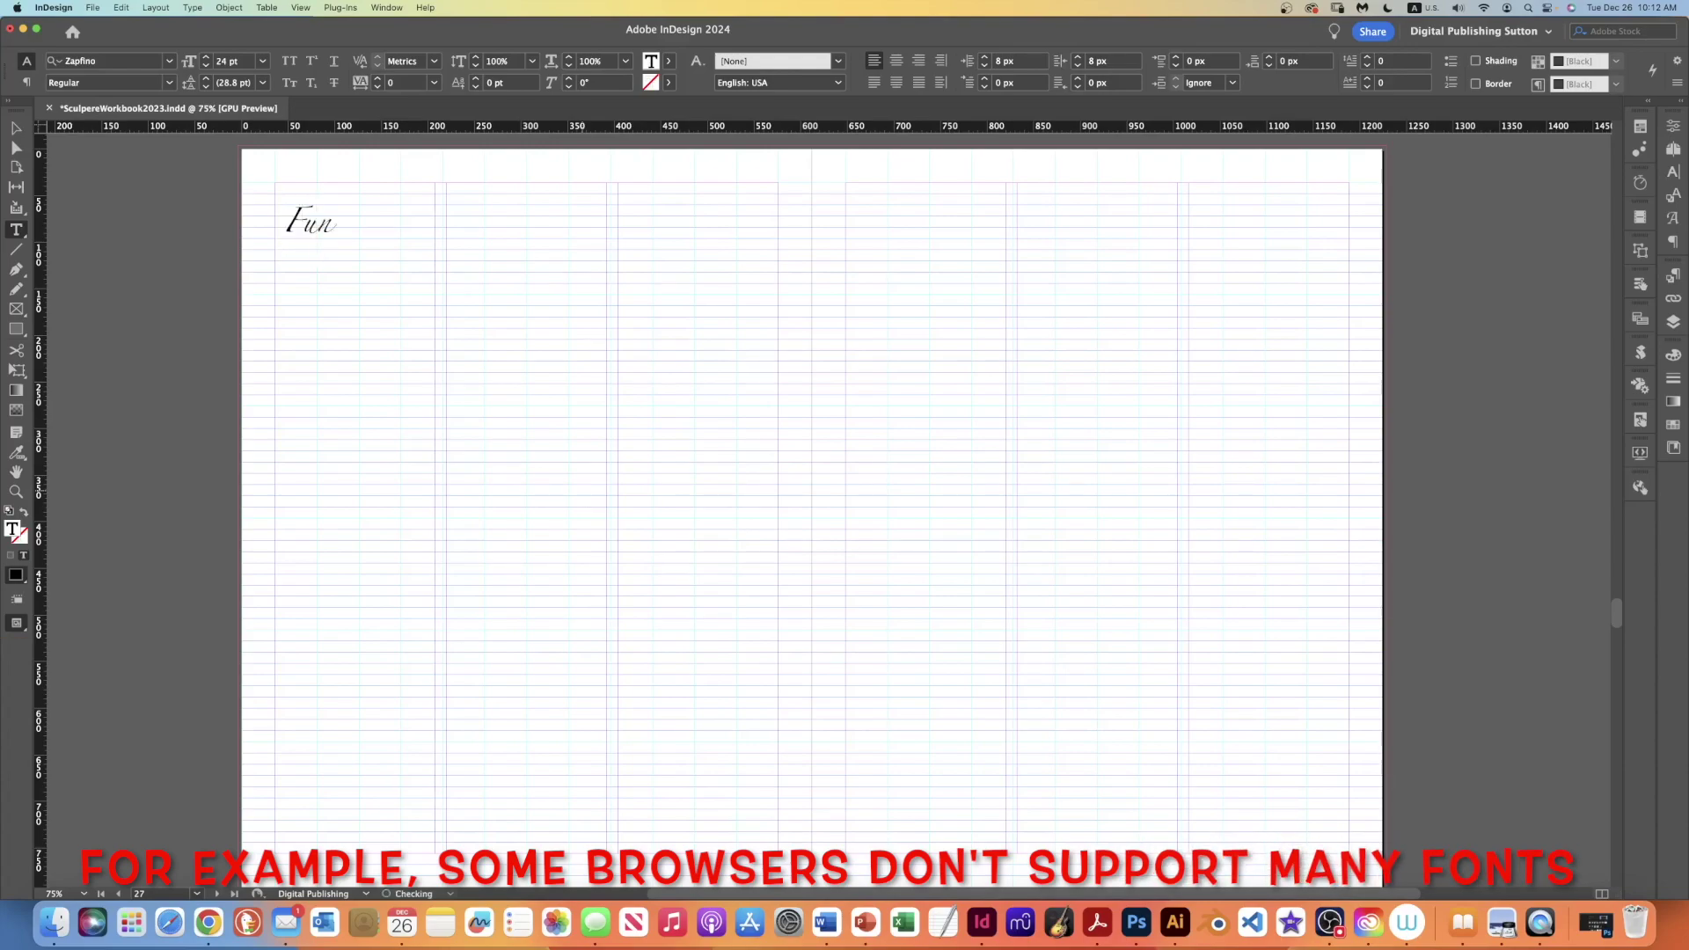
{"action": "type", "text": " foods"}
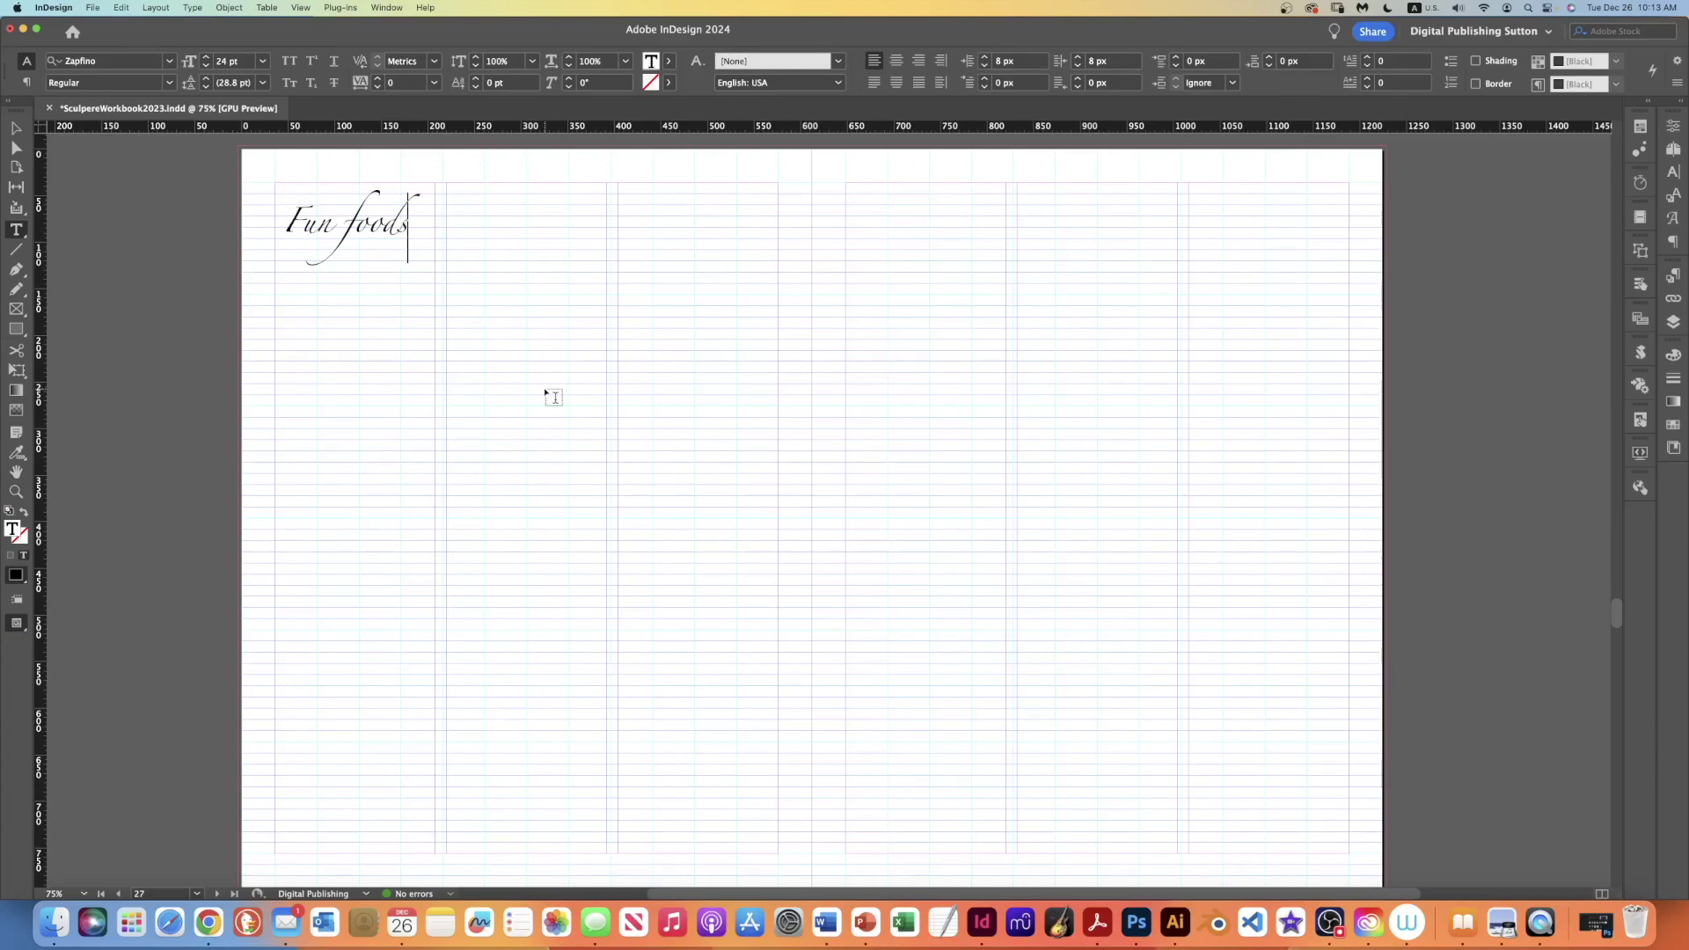
Select all the Fun foods text and fill it with RGB Red.
{"action": "left_click", "coordinate": [16, 128]}
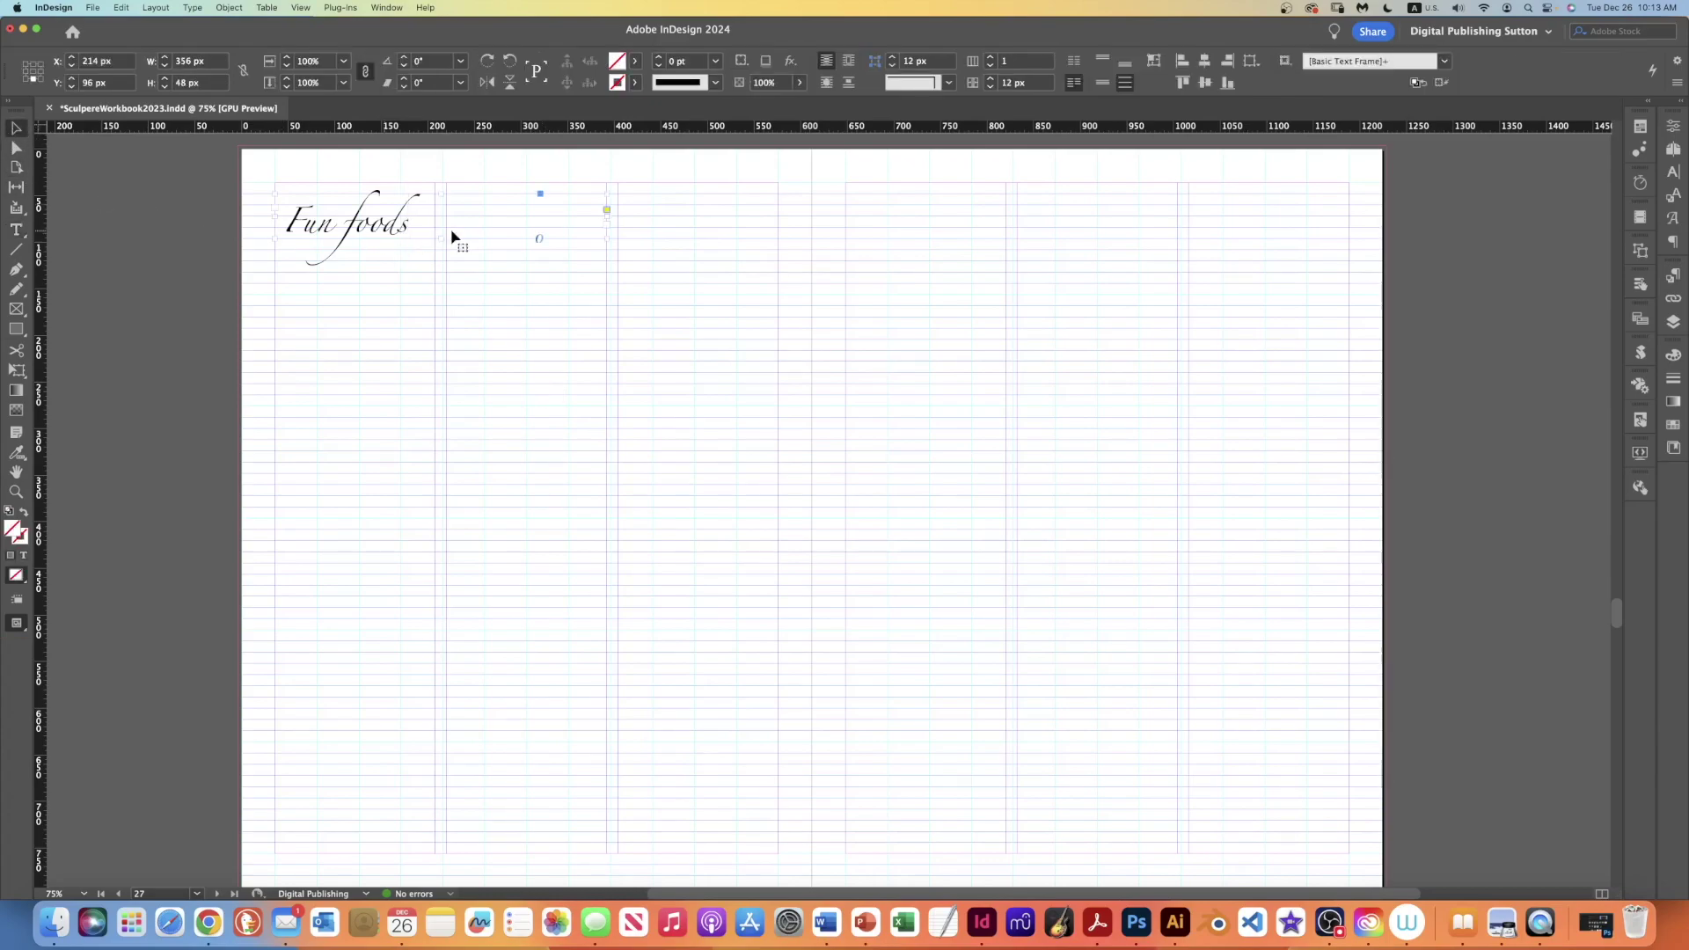
{"action": "double_click", "coordinate": [412, 222]}
{"action": "triple_click", "coordinate": [277, 221]}
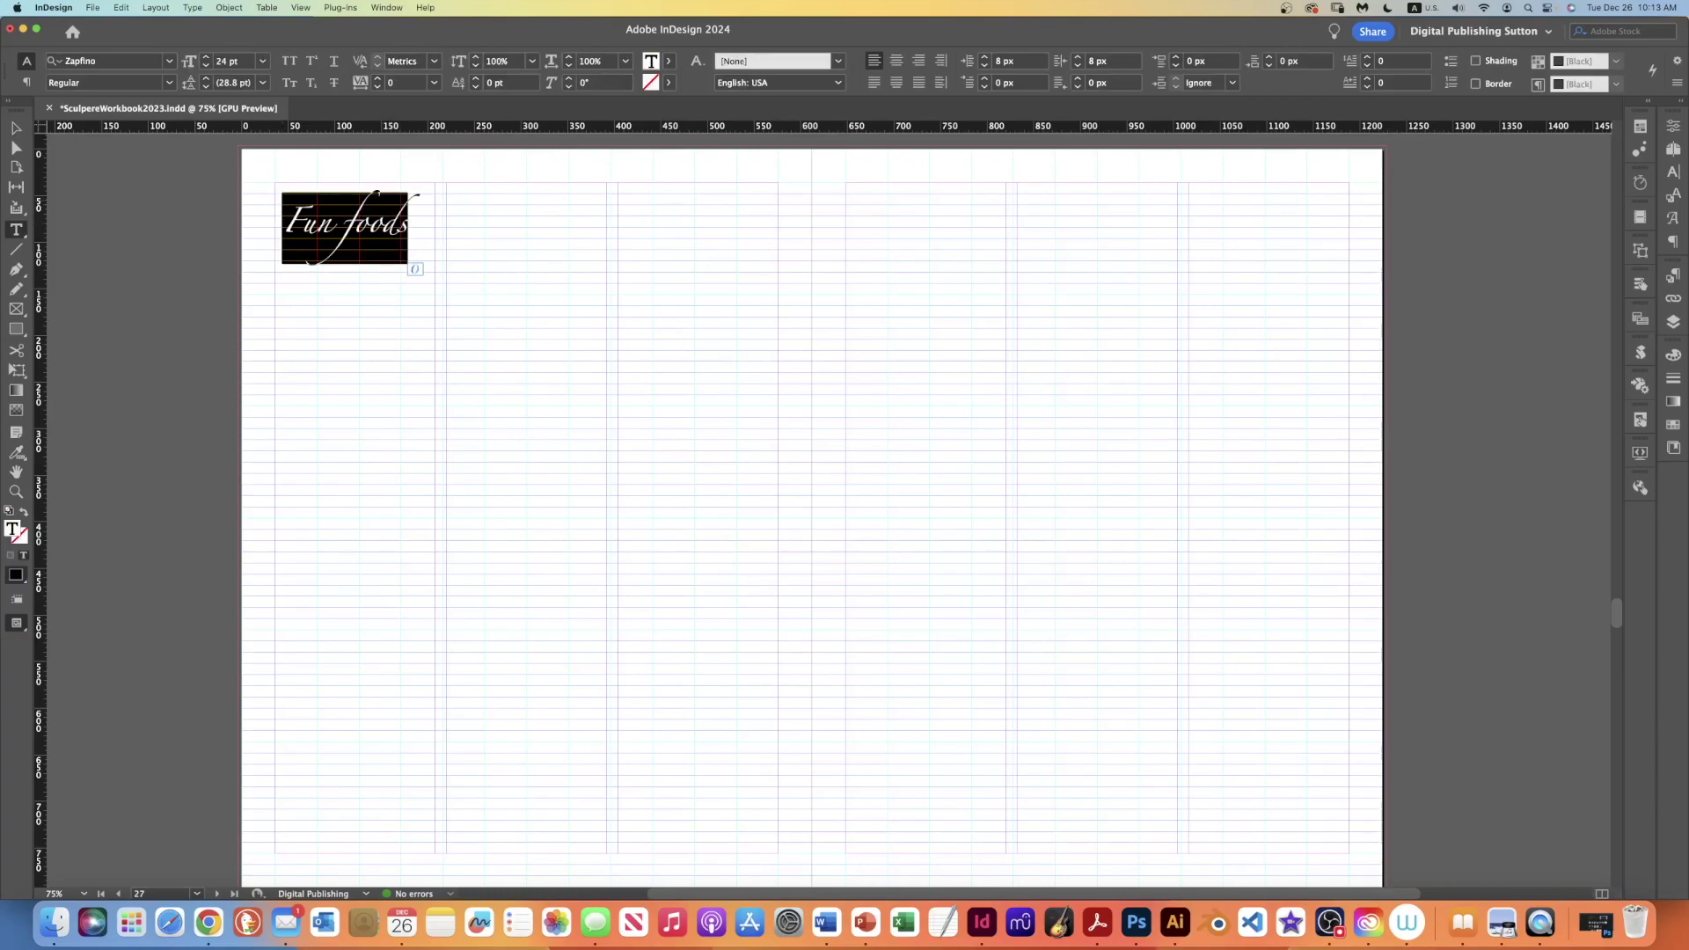
{"action": "left_click", "coordinate": [669, 61]}
{"action": "left_click", "coordinate": [529, 239]}
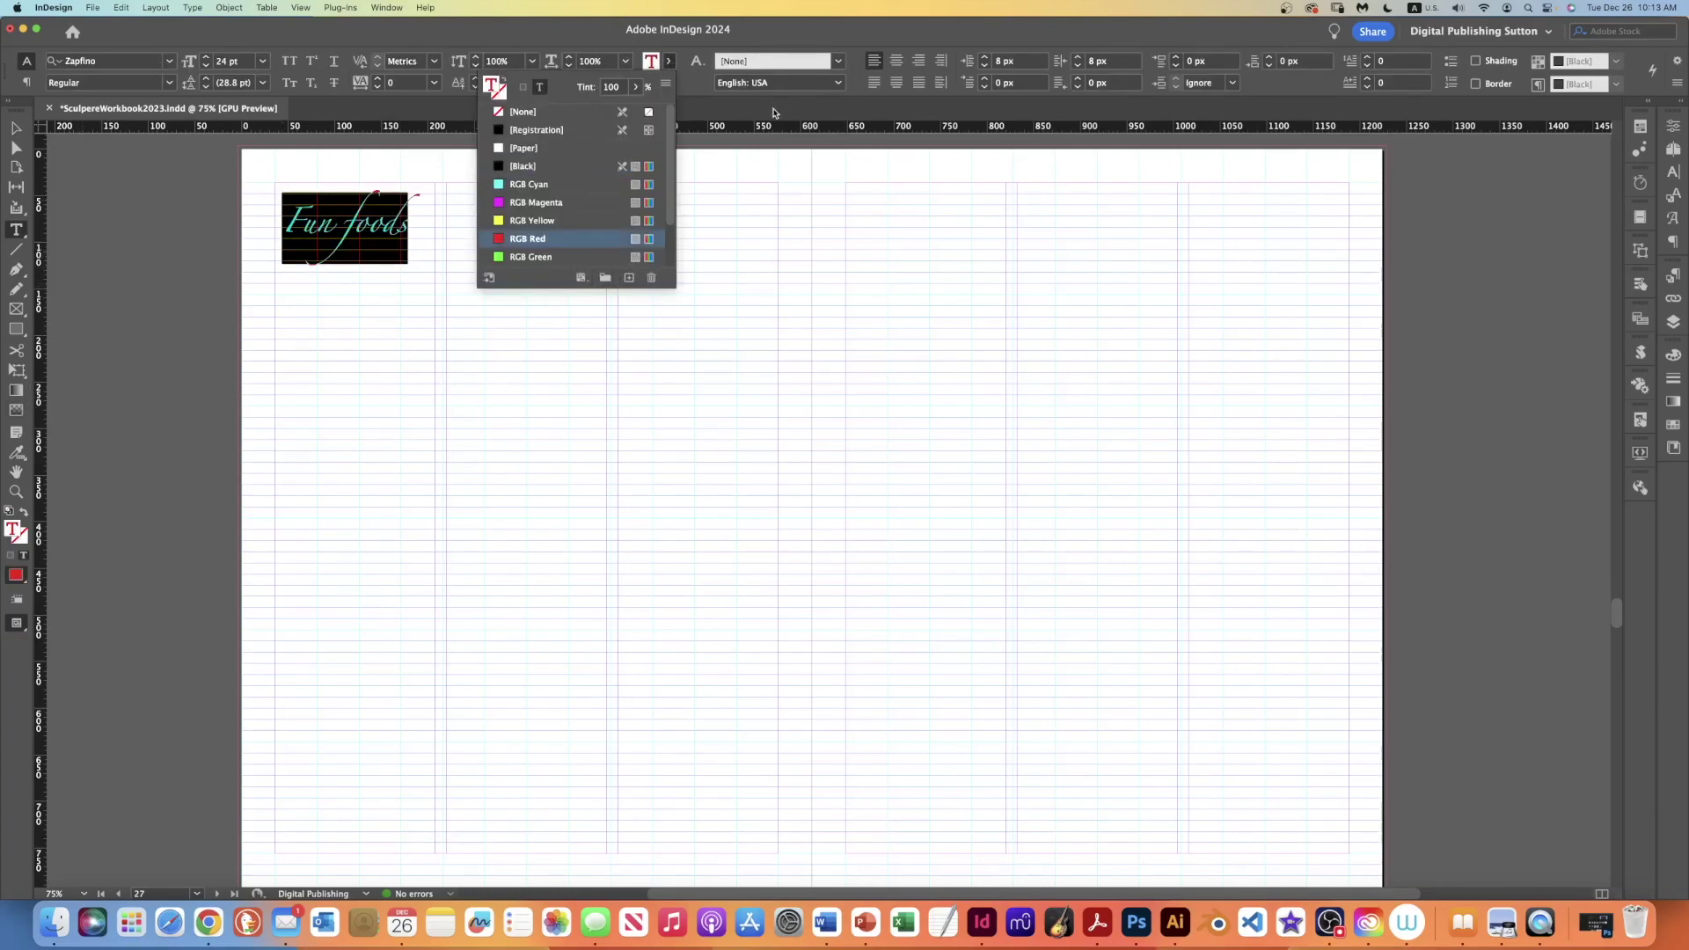
{"action": "left_click", "coordinate": [773, 112]}
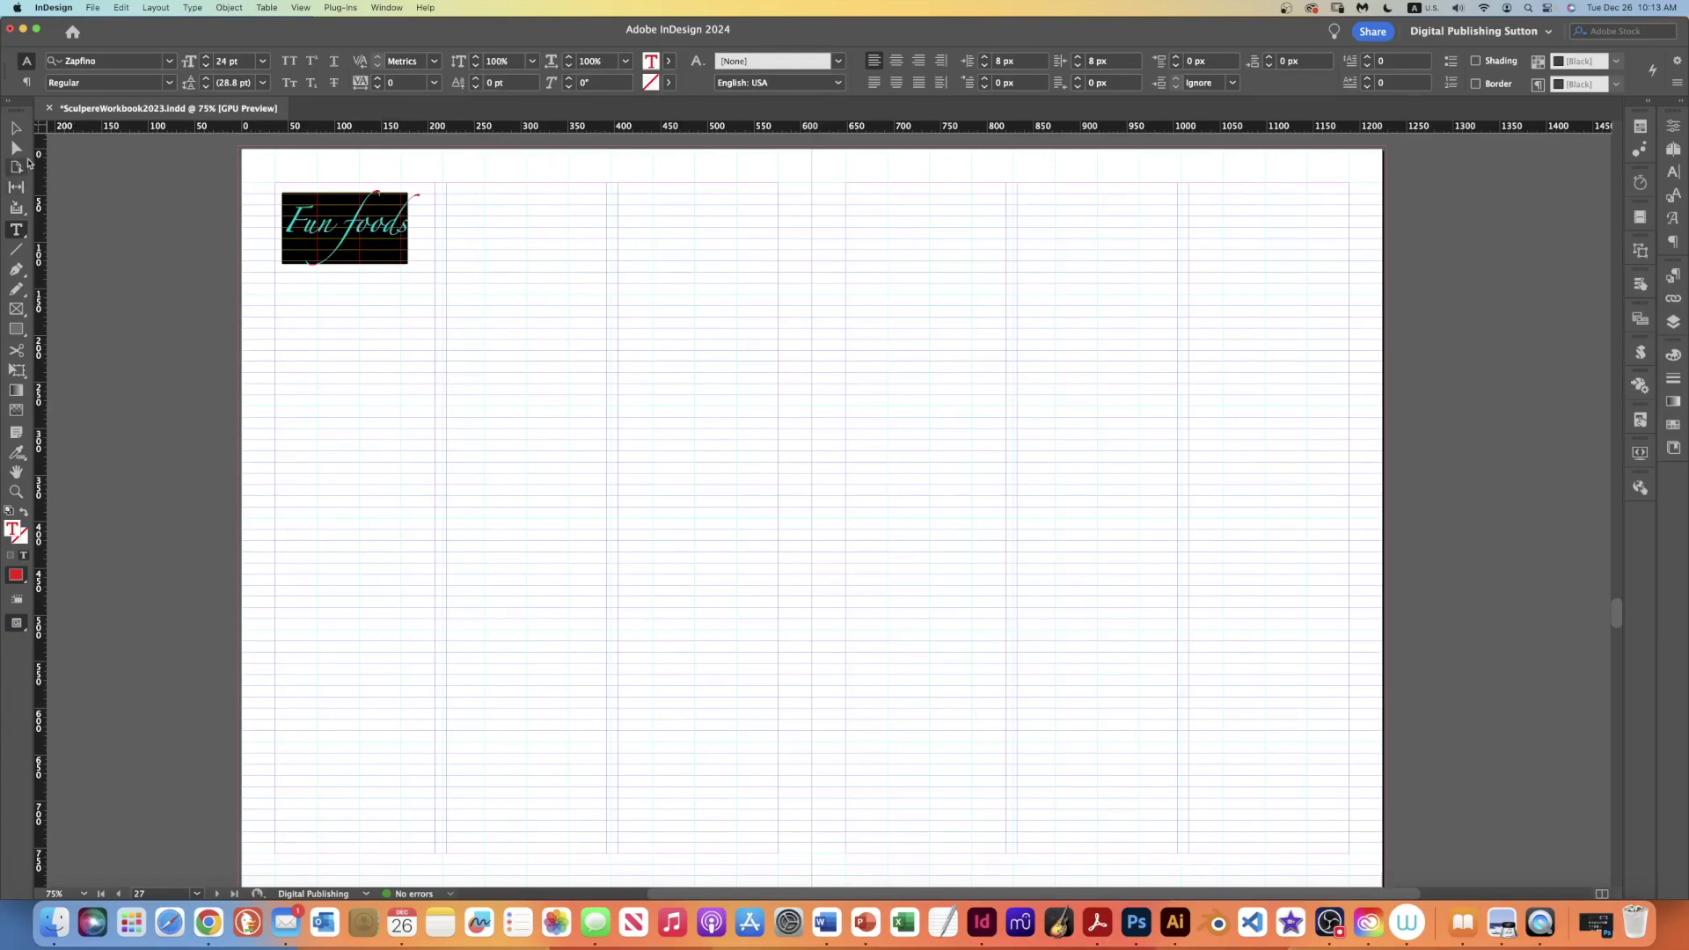
Deselect the heading, then zoom in and pan to view the red Fun foods.
{"action": "left_click", "coordinate": [16, 128]}
{"action": "left_click", "coordinate": [220, 316]}
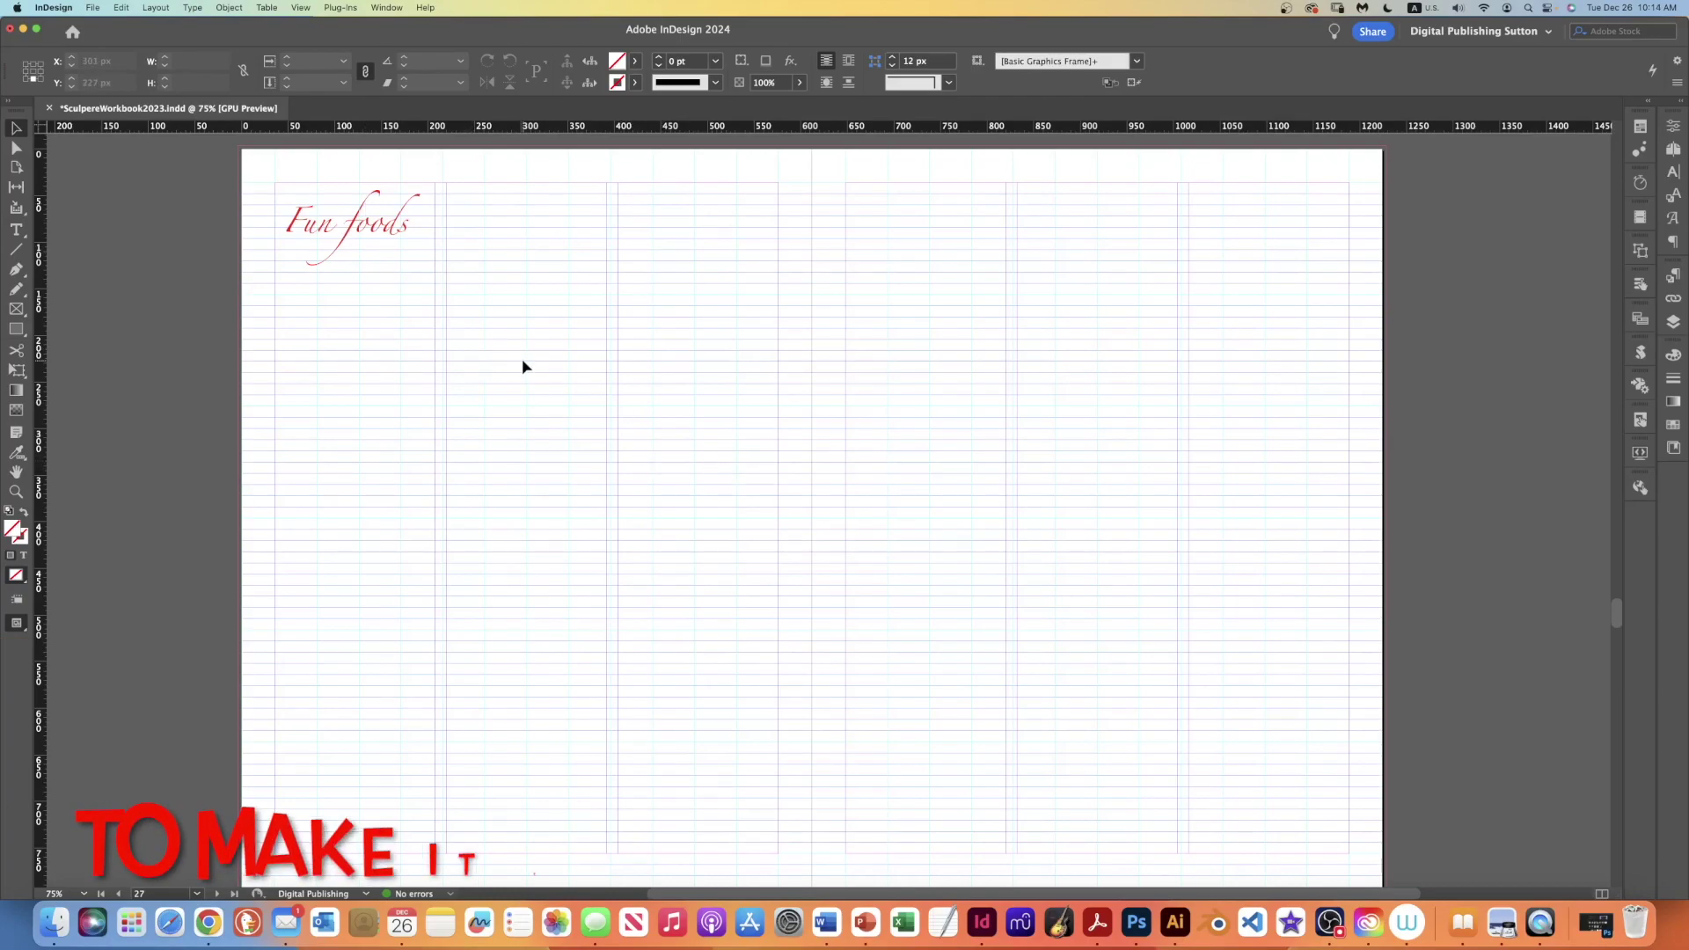
{"action": "key", "text": "super+equal"}
{"action": "key", "text": "super+equal"}
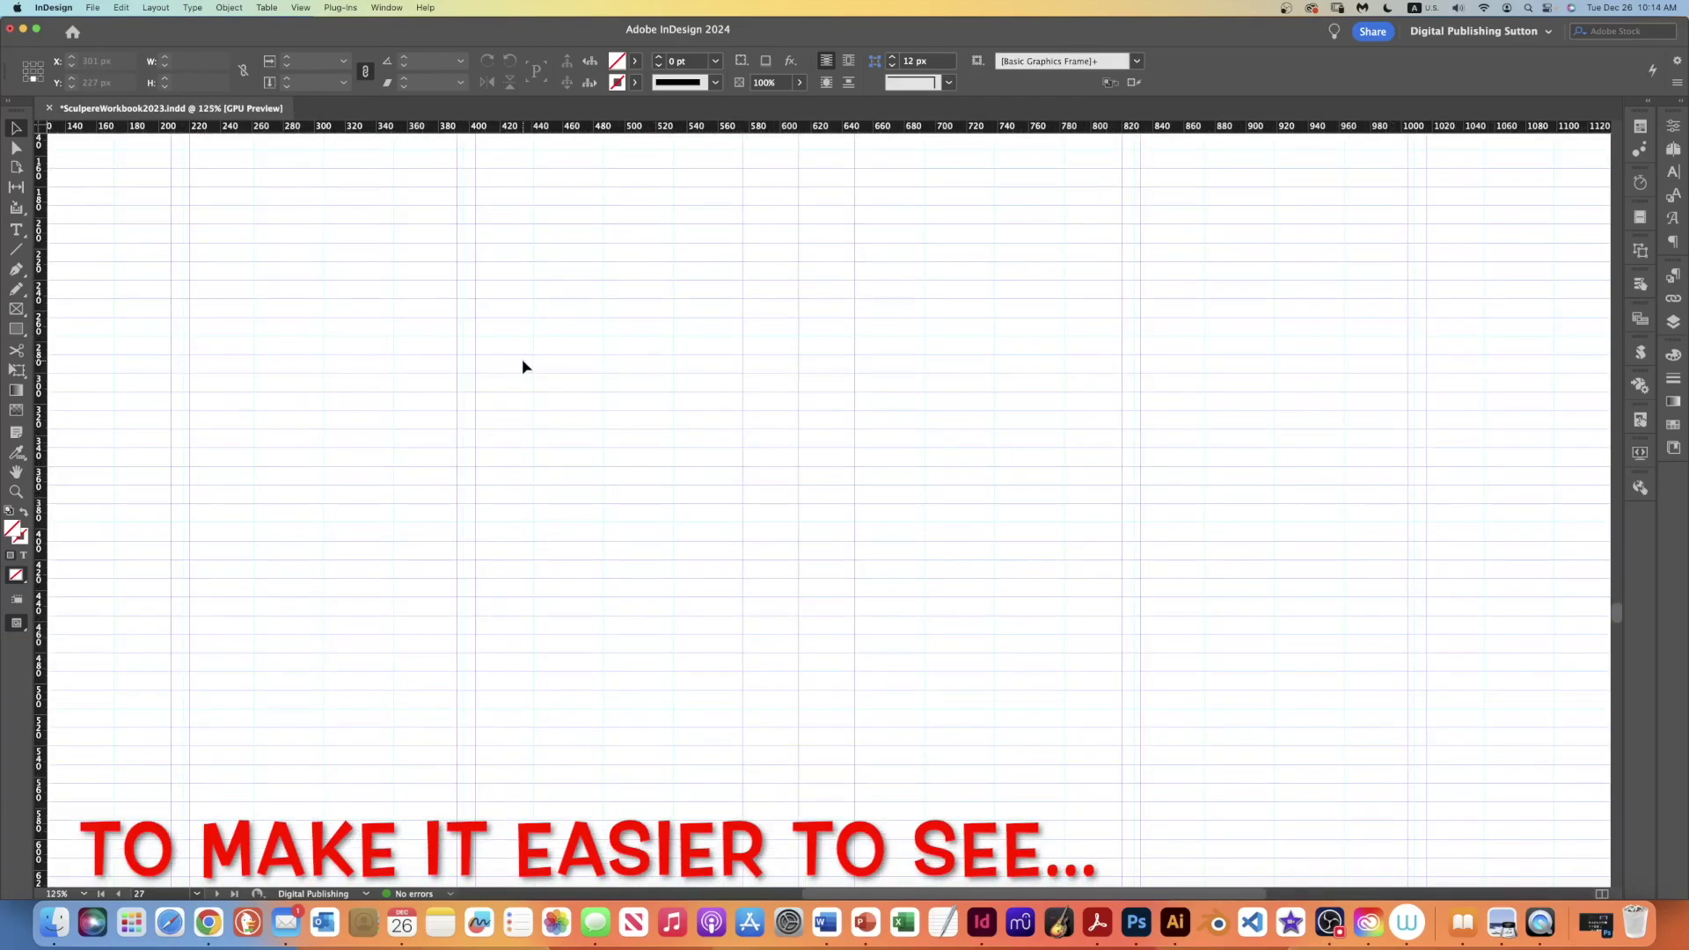
{"action": "scroll", "coordinate": [524, 365], "scroll_direction": "up", "scroll_amount": 5}
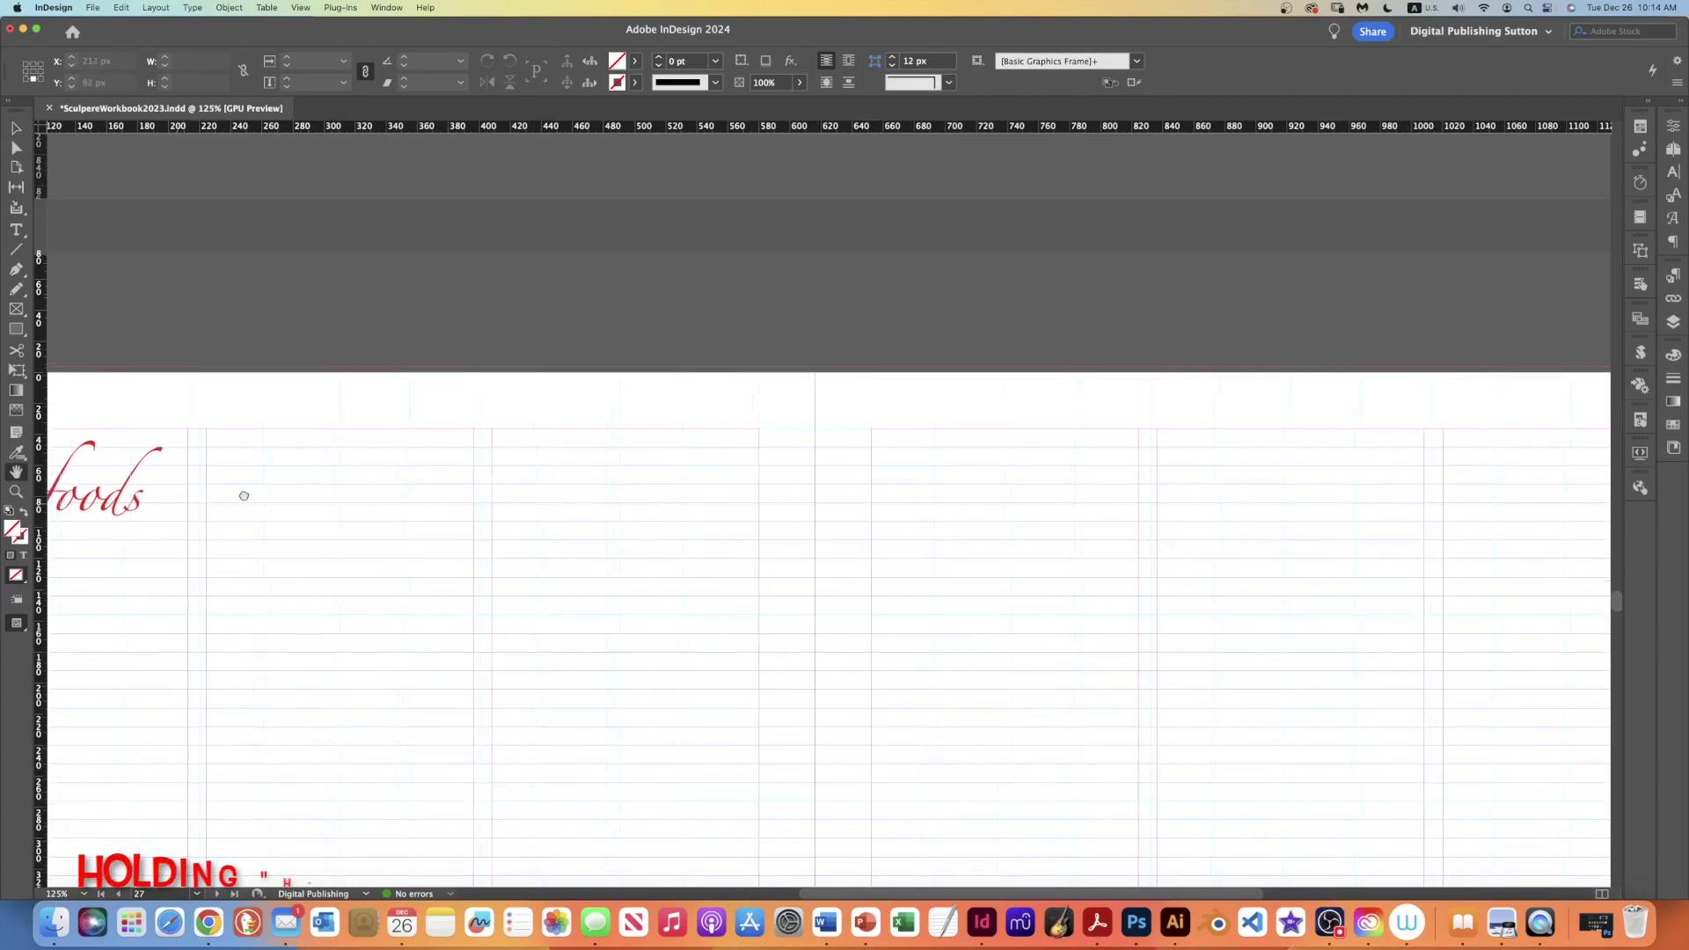
{"action": "left_click_drag", "start_coordinate": [243, 495], "coordinate": [964, 562]}
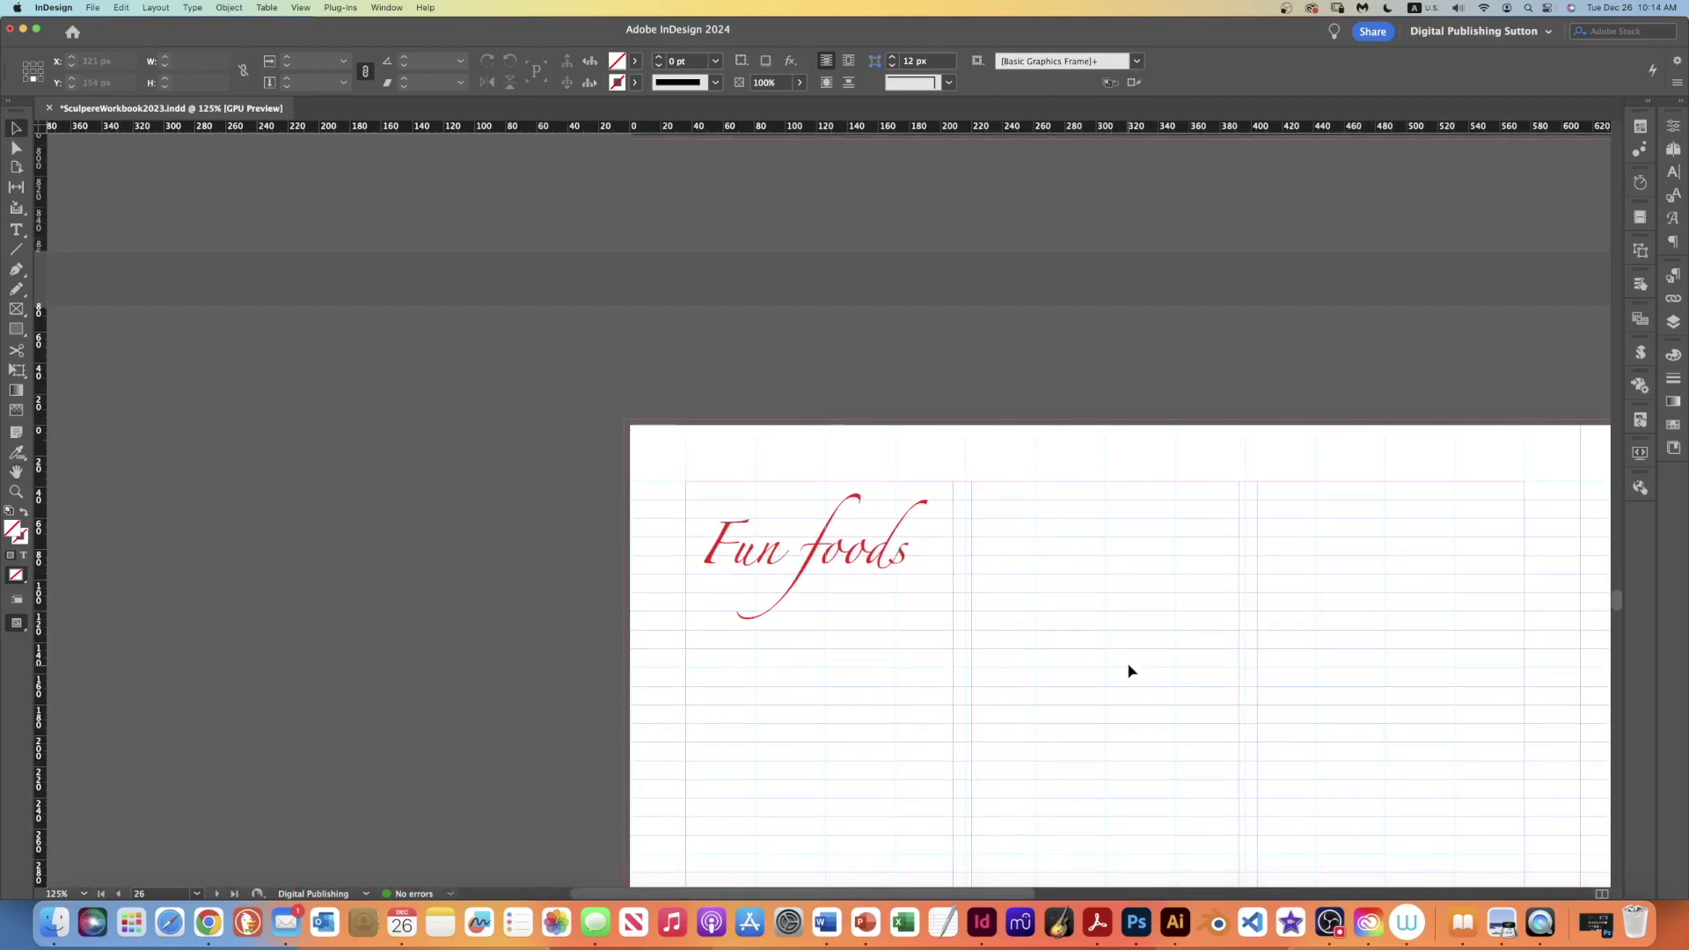
{"action": "key", "text": "super+equal"}
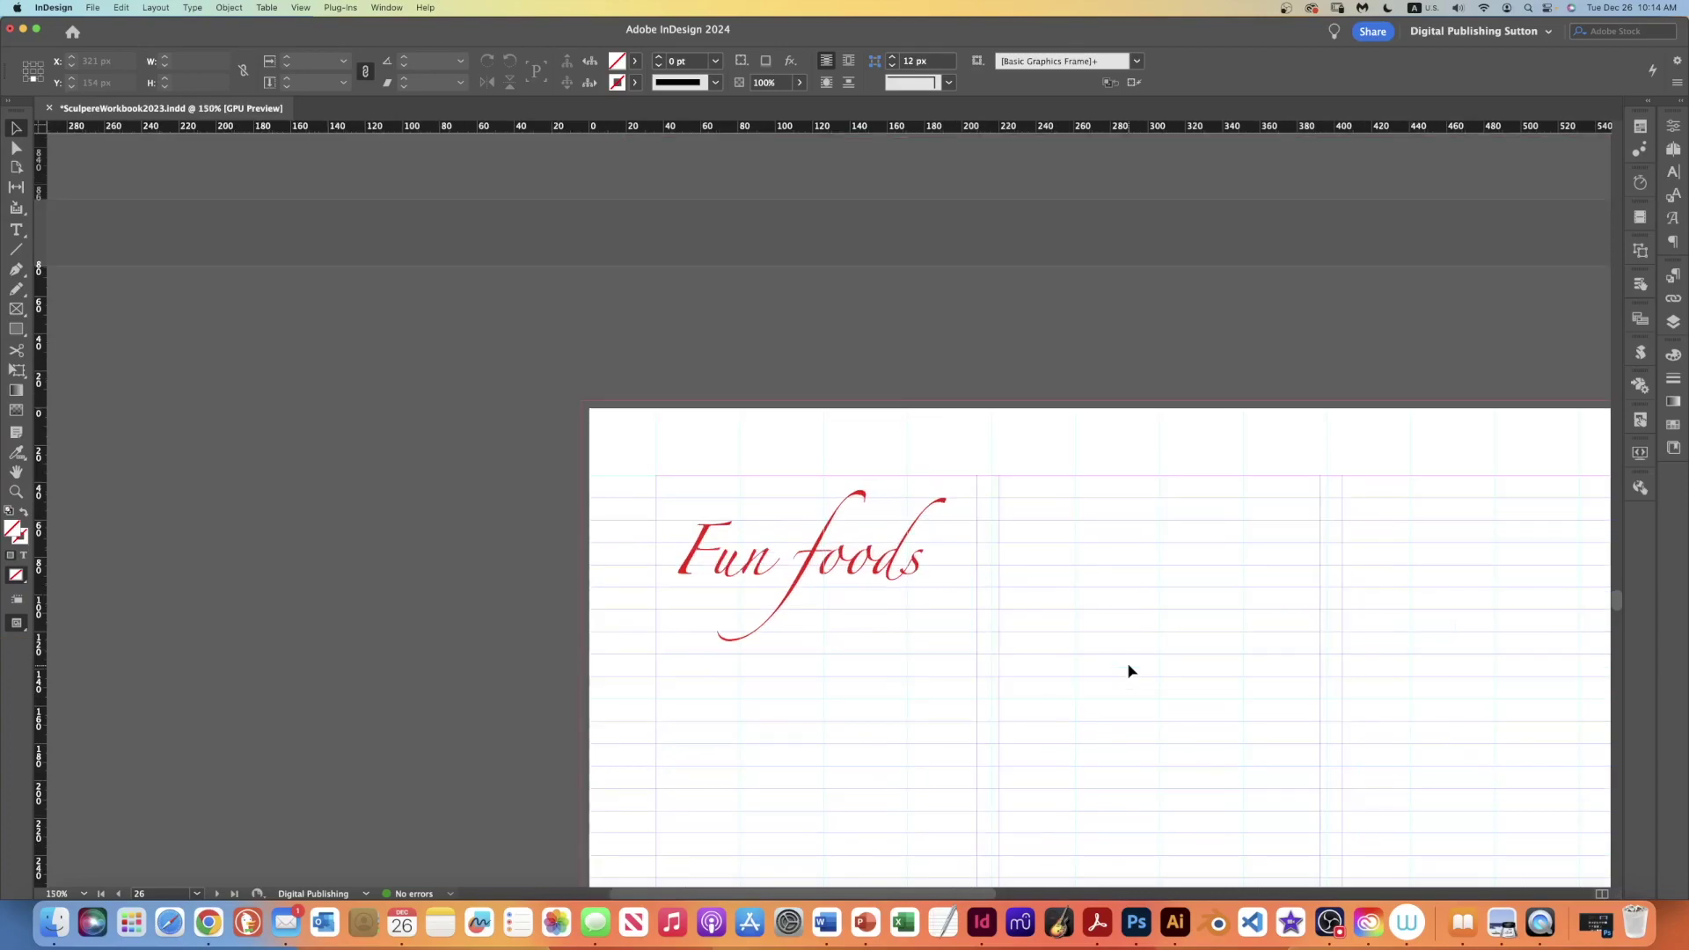
{"action": "key", "text": "super+equal"}
{"action": "key", "text": "super+equal"}
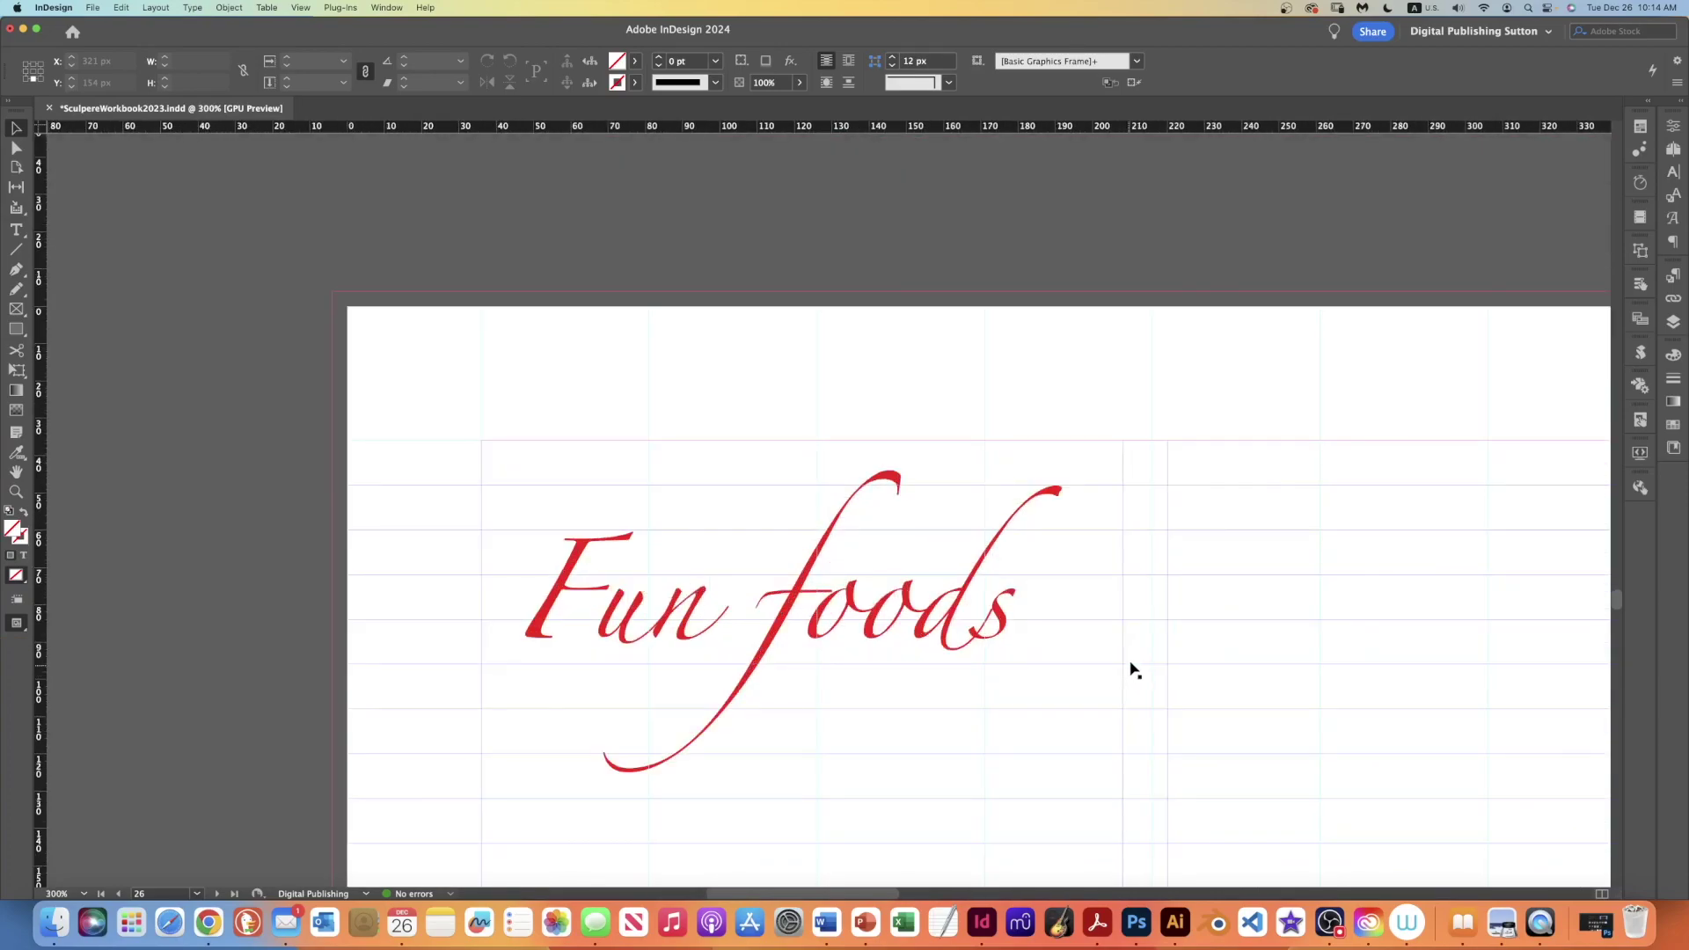
{"action": "scroll", "coordinate": [1199, 457], "scroll_direction": "down", "scroll_amount": 2}
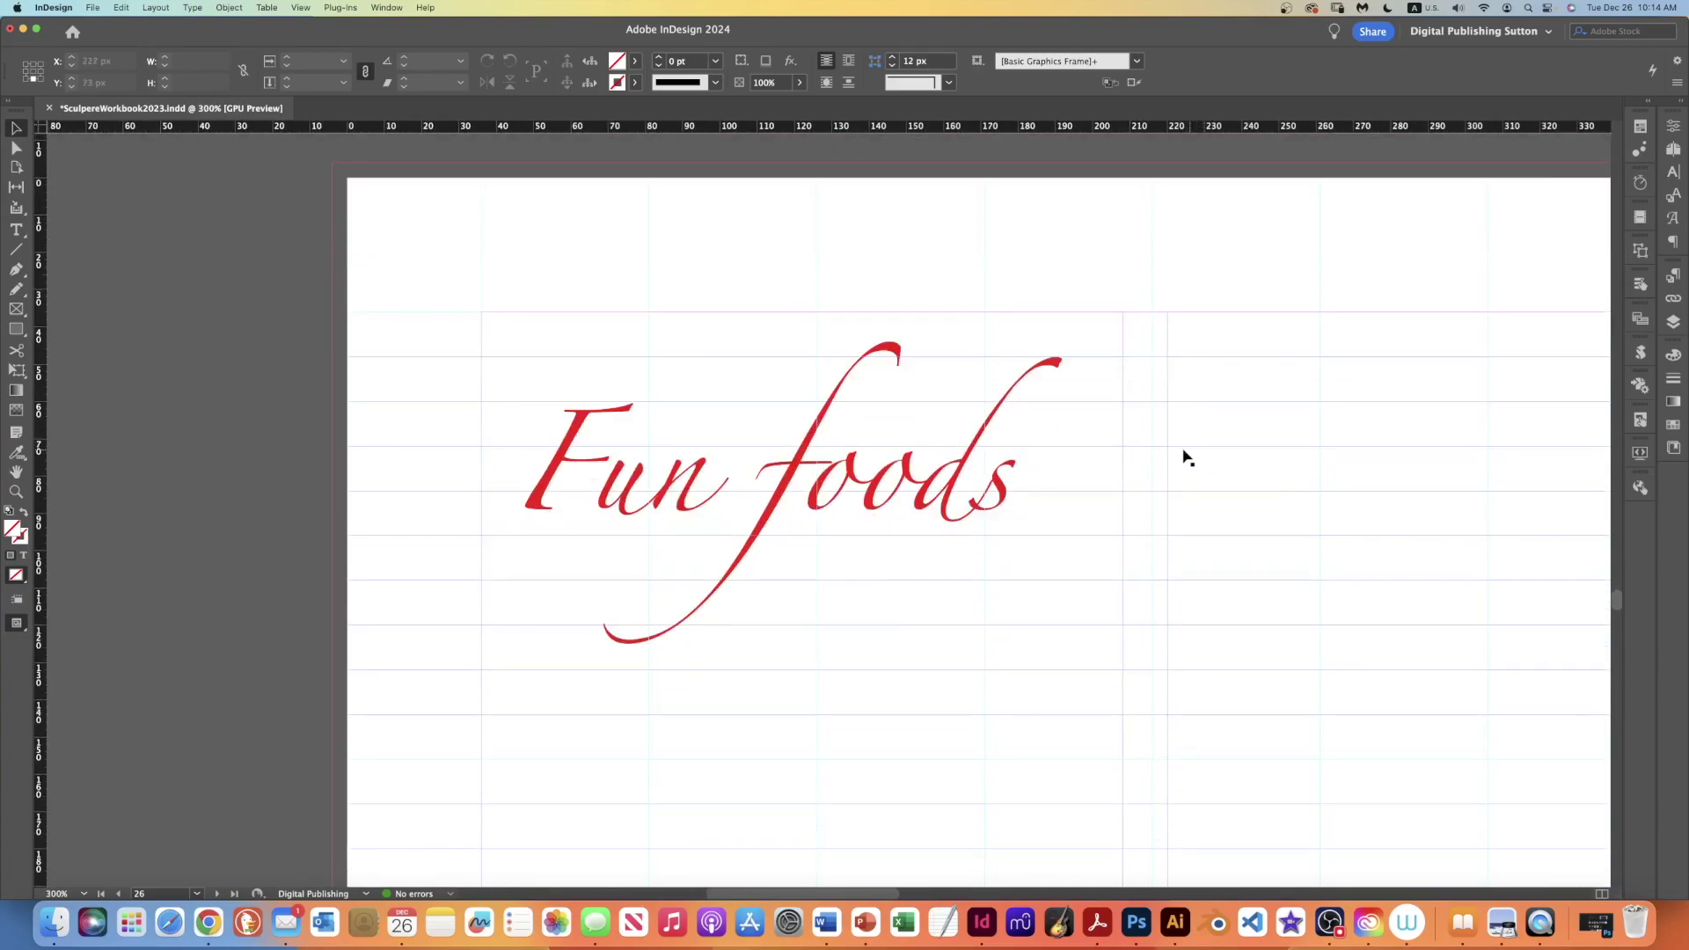
{"action": "left_click", "coordinate": [831, 494]}
{"action": "double_click", "coordinate": [811, 459]}
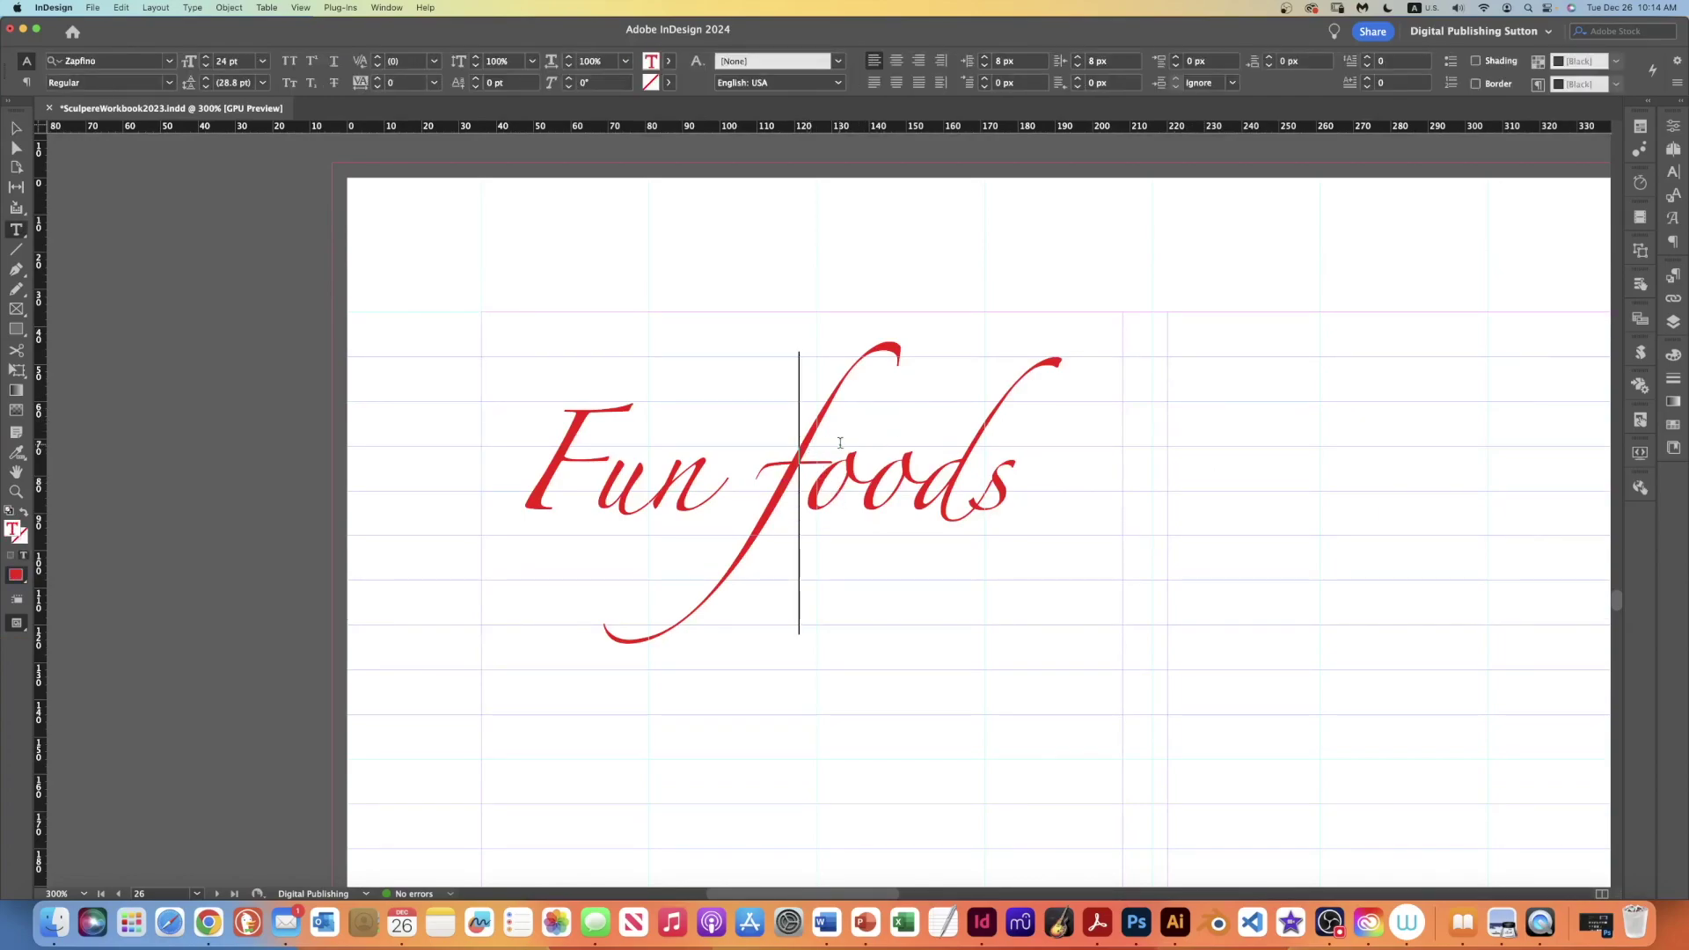
{"action": "key", "text": "BackSpace"}
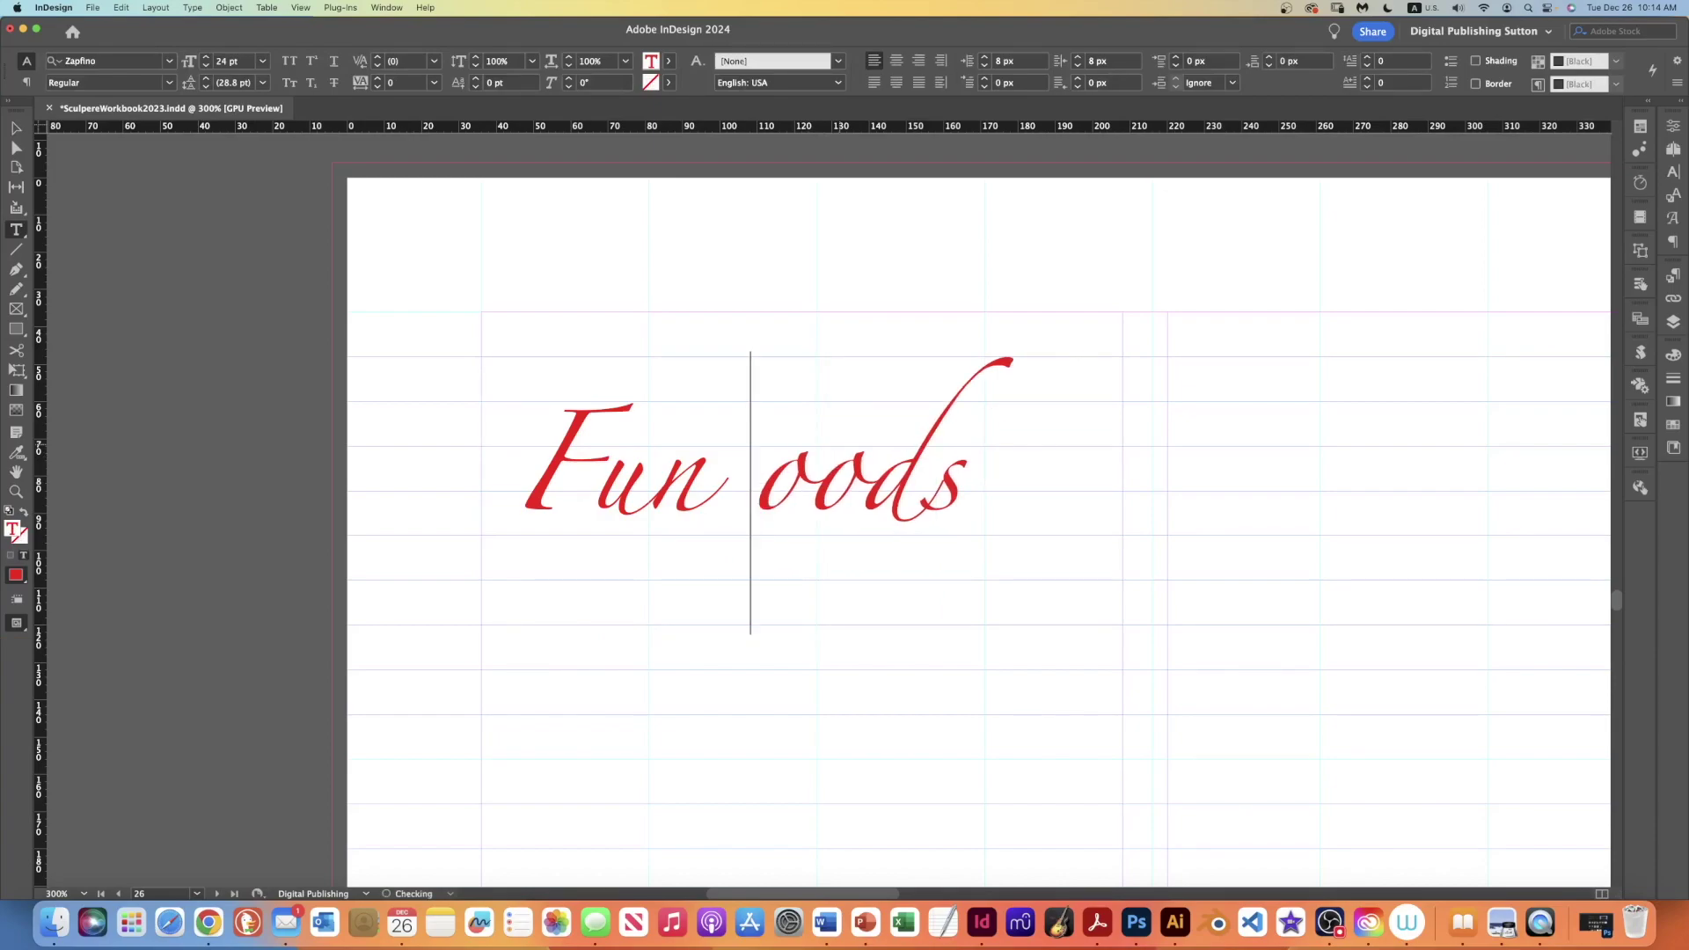
{"action": "type", "text": "f"}
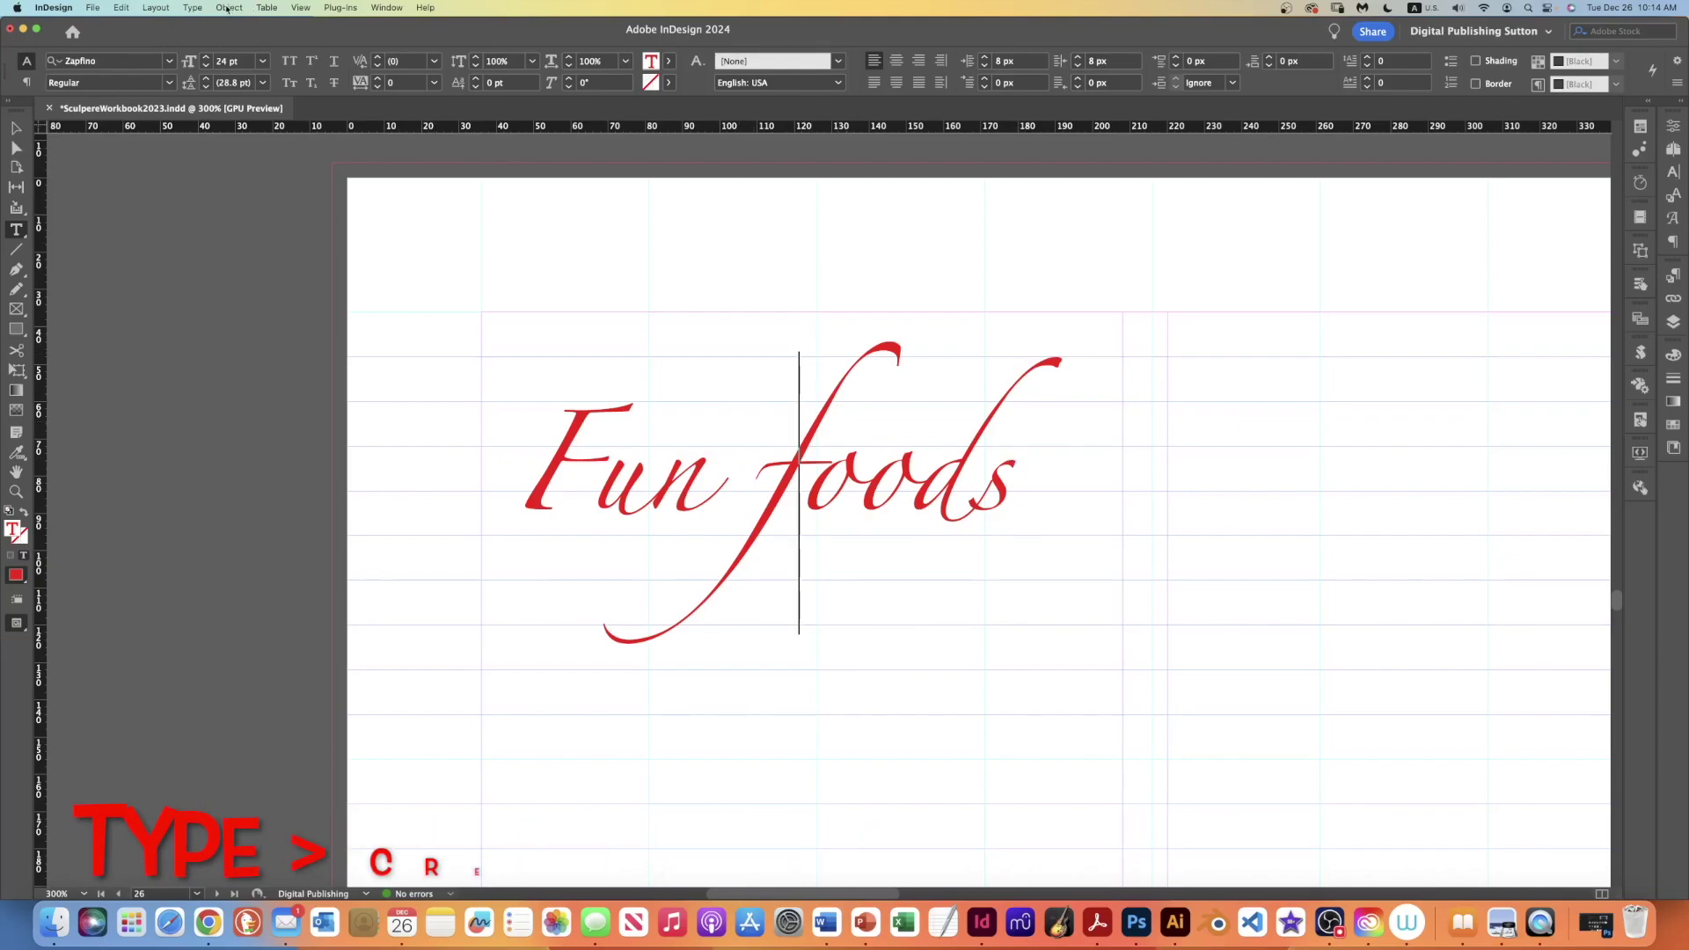
Select the Fun foods text and apply Type > Create Outlines.
{"action": "left_click", "coordinate": [192, 7]}
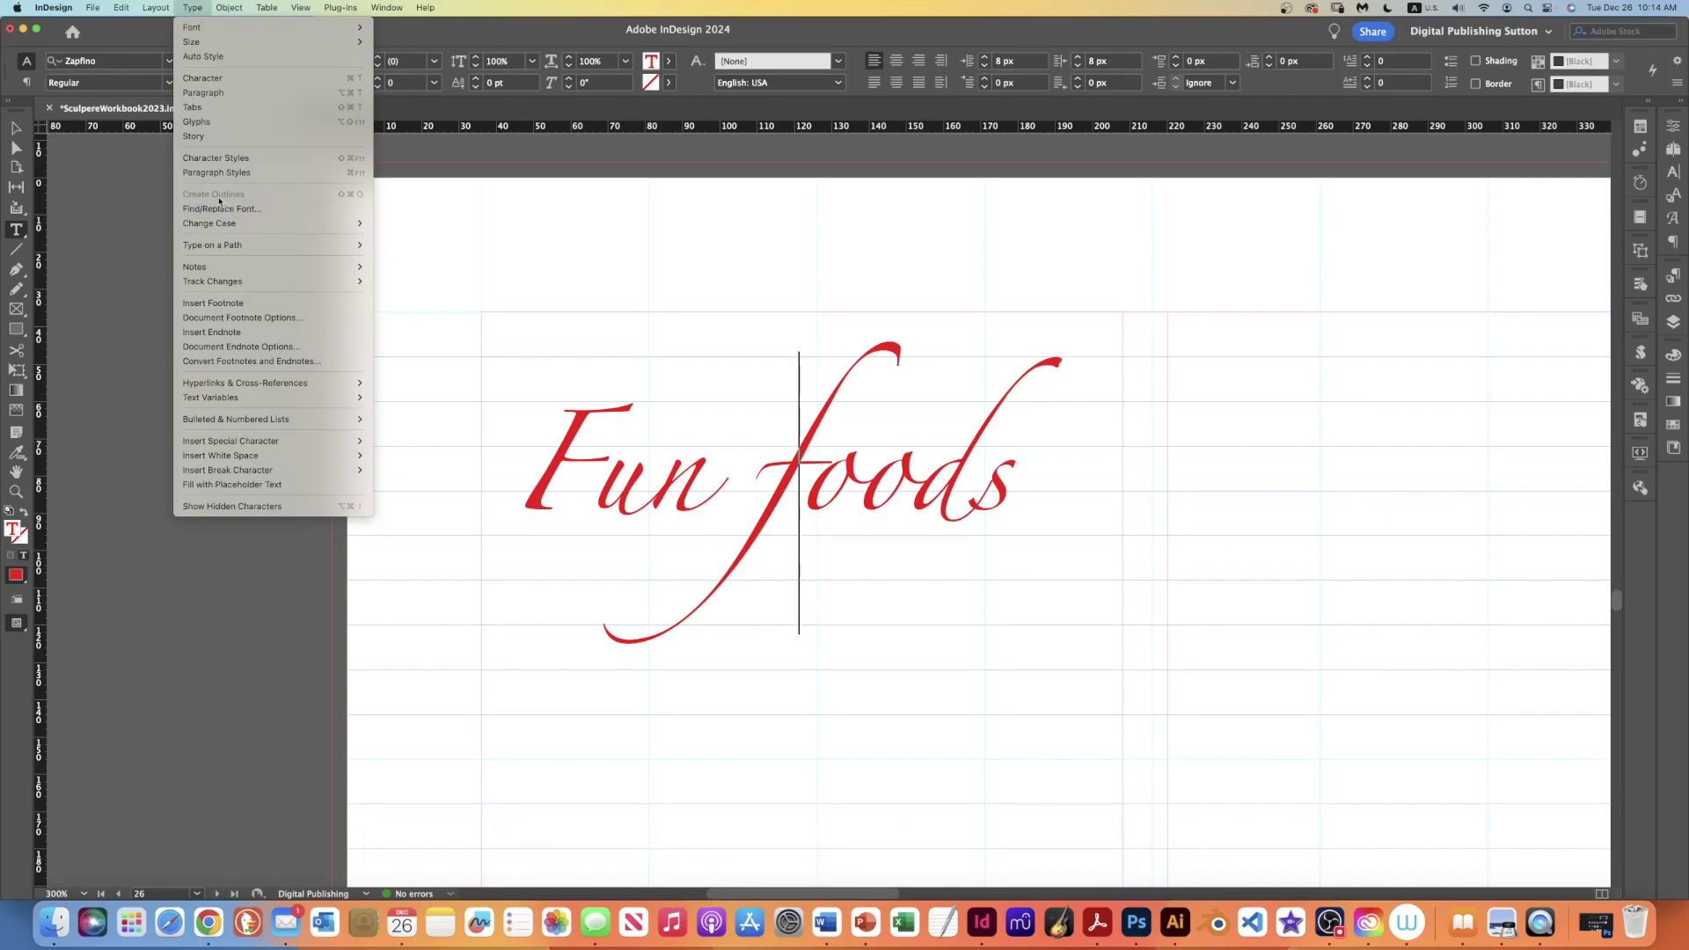
{"action": "left_click", "coordinate": [821, 469]}
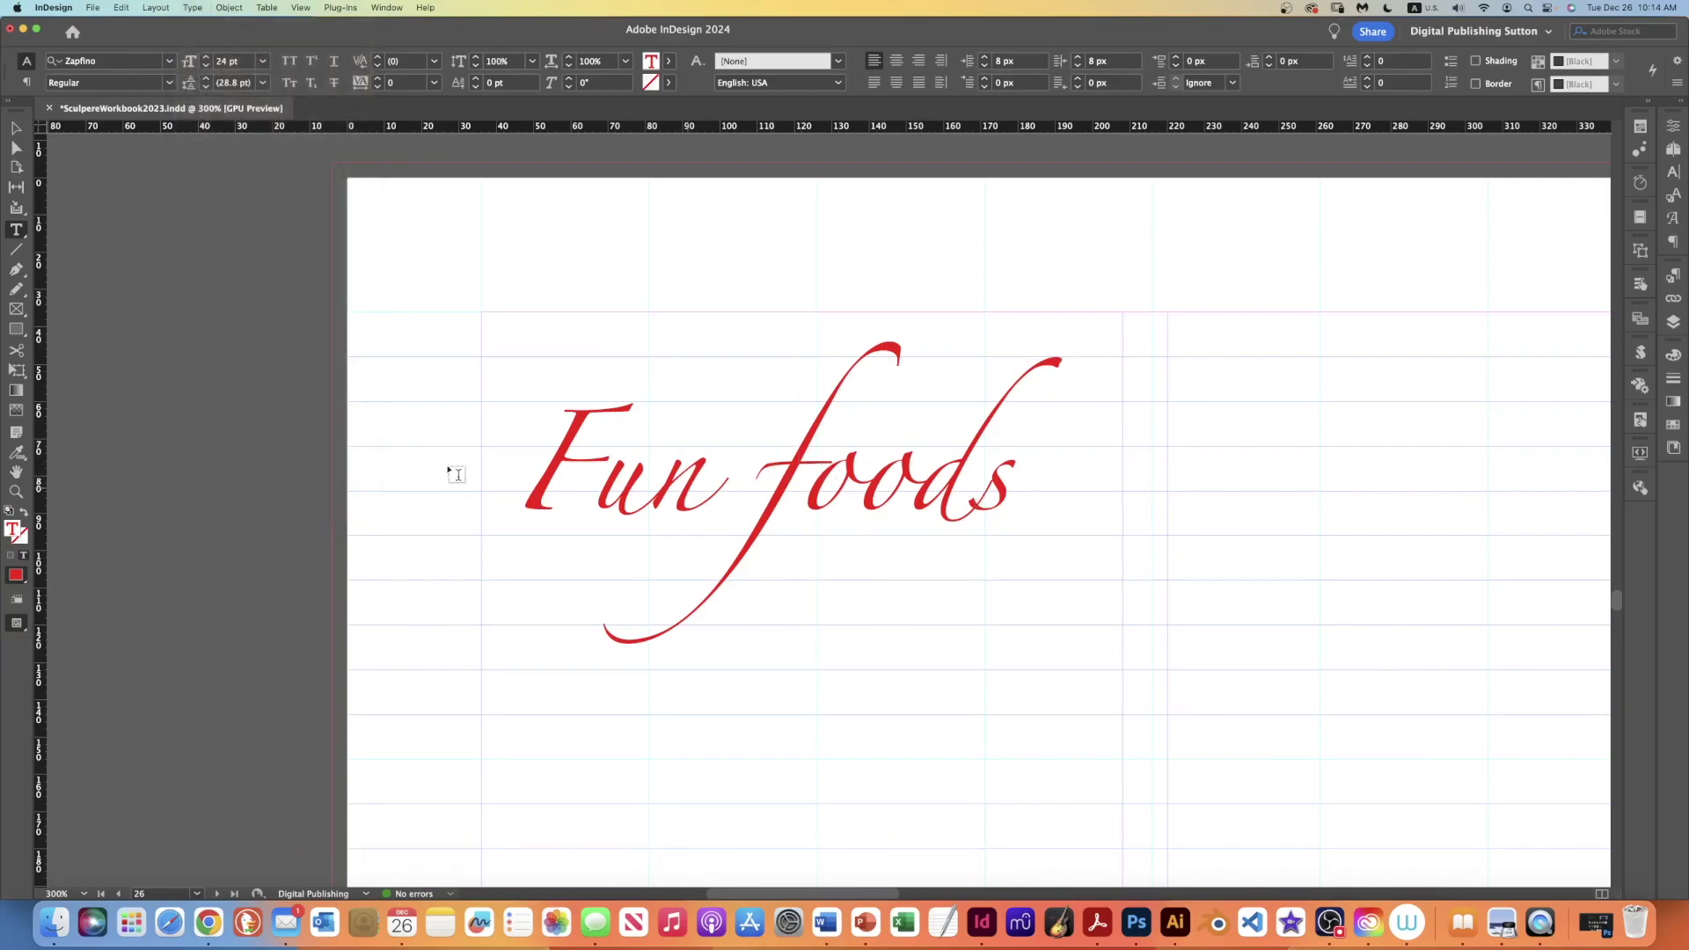
{"action": "left_click_drag", "start_coordinate": [522, 465], "coordinate": [1055, 481]}
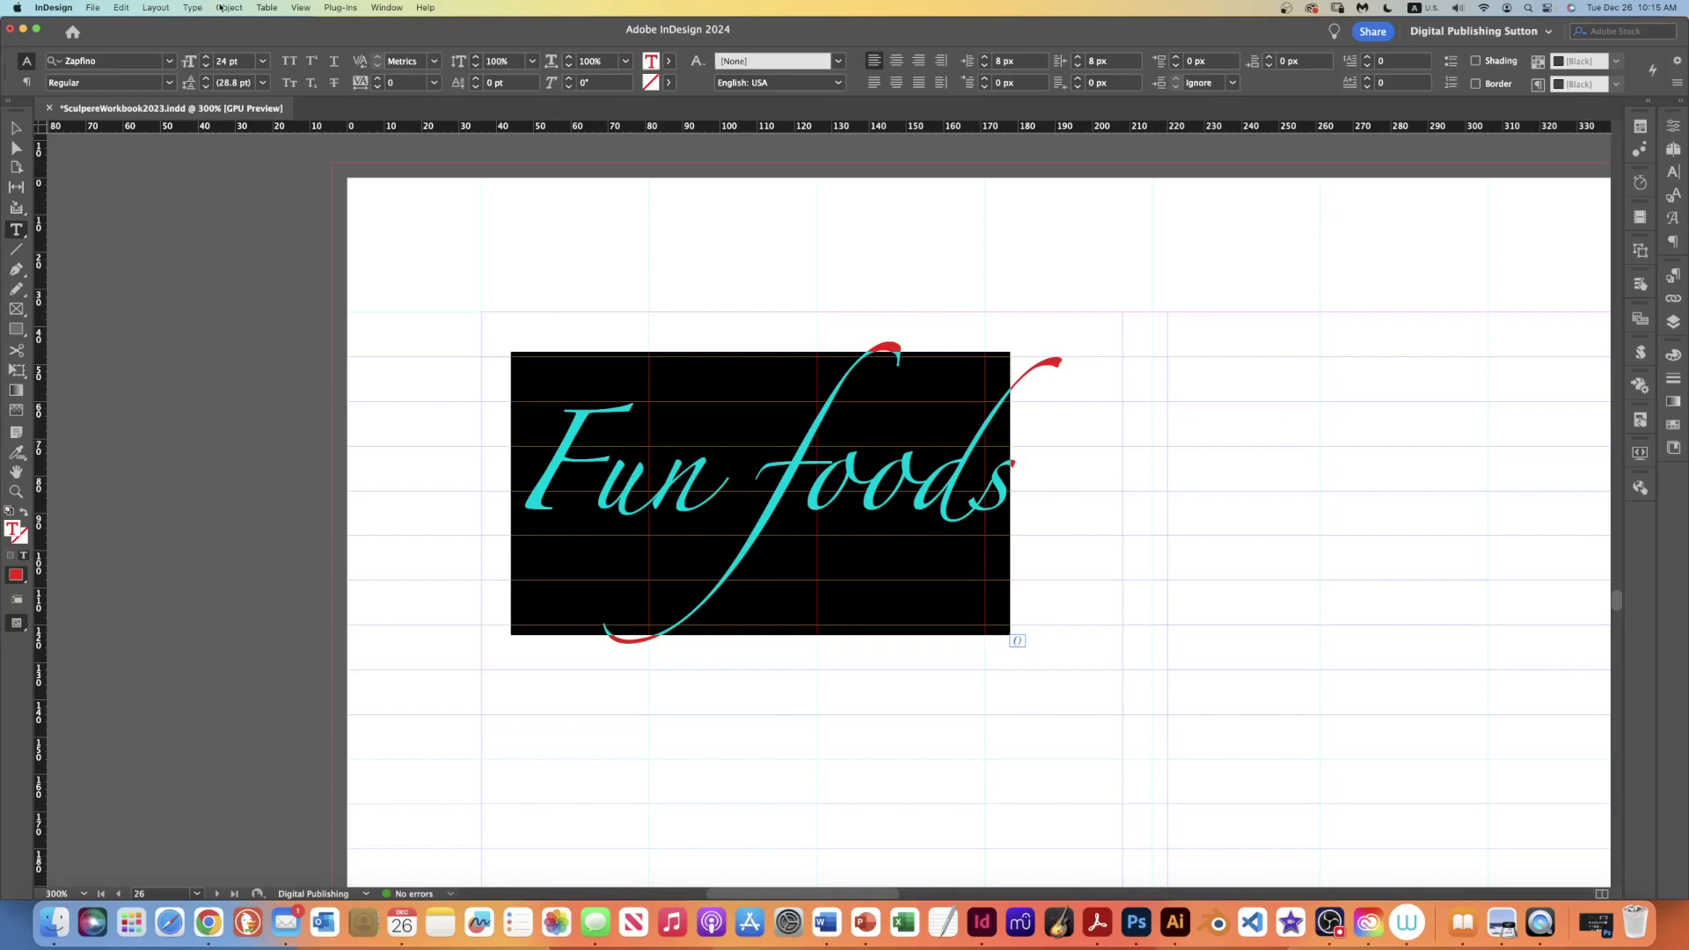
{"action": "left_click", "coordinate": [194, 8]}
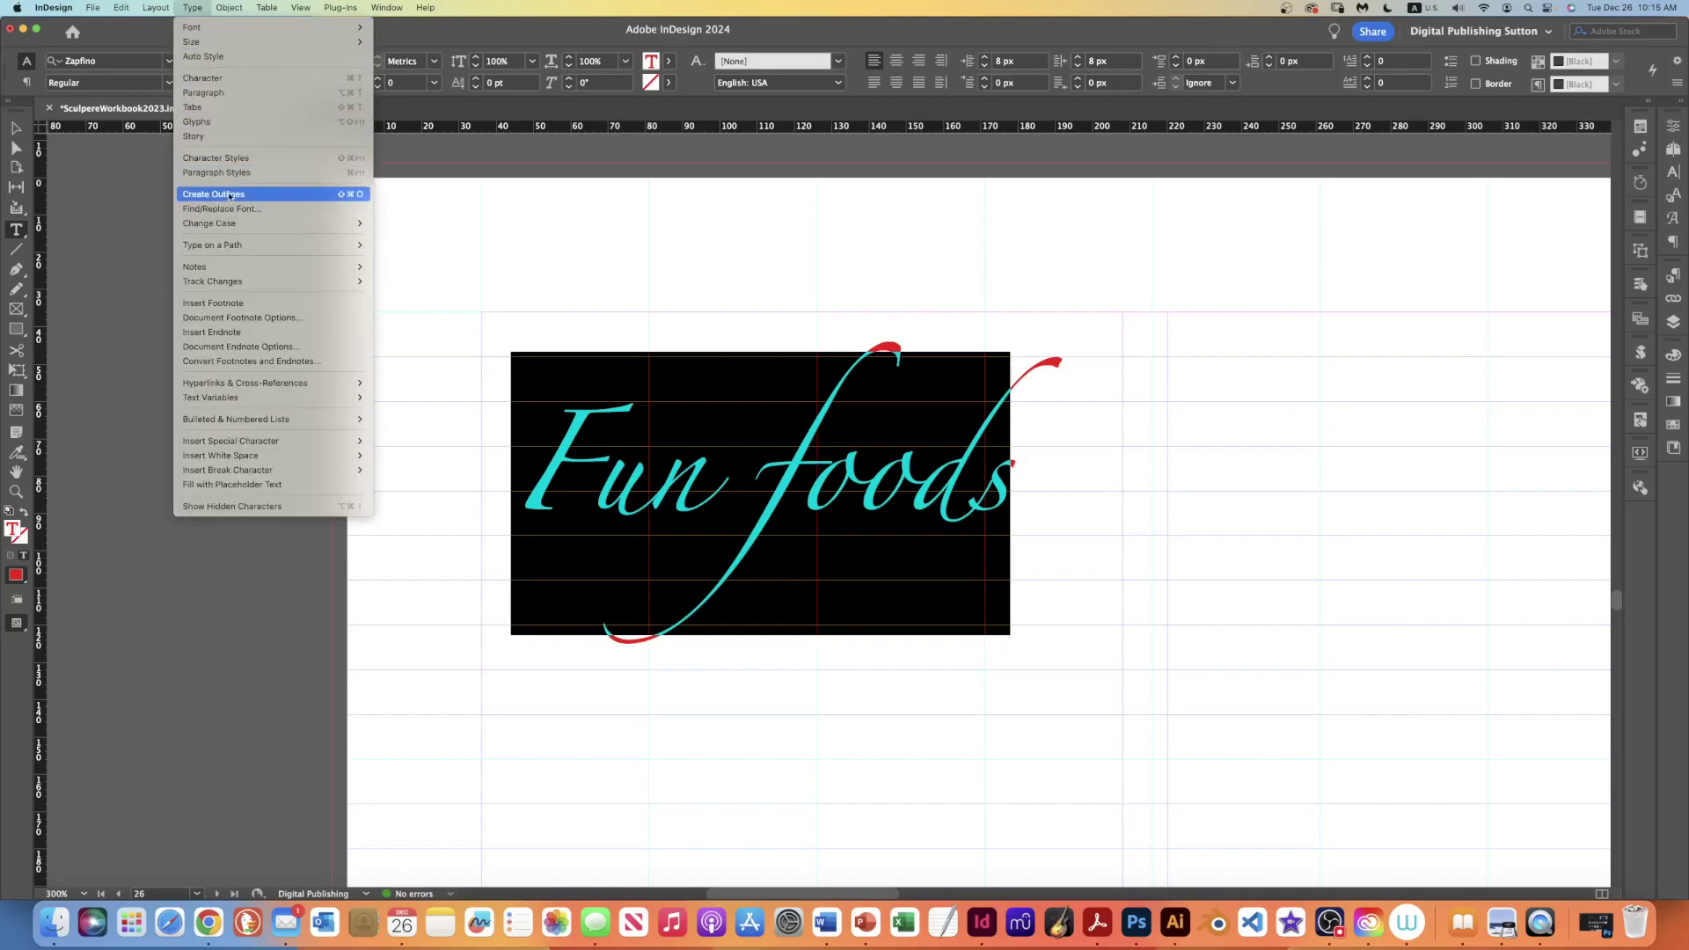
{"action": "left_click", "coordinate": [262, 200]}
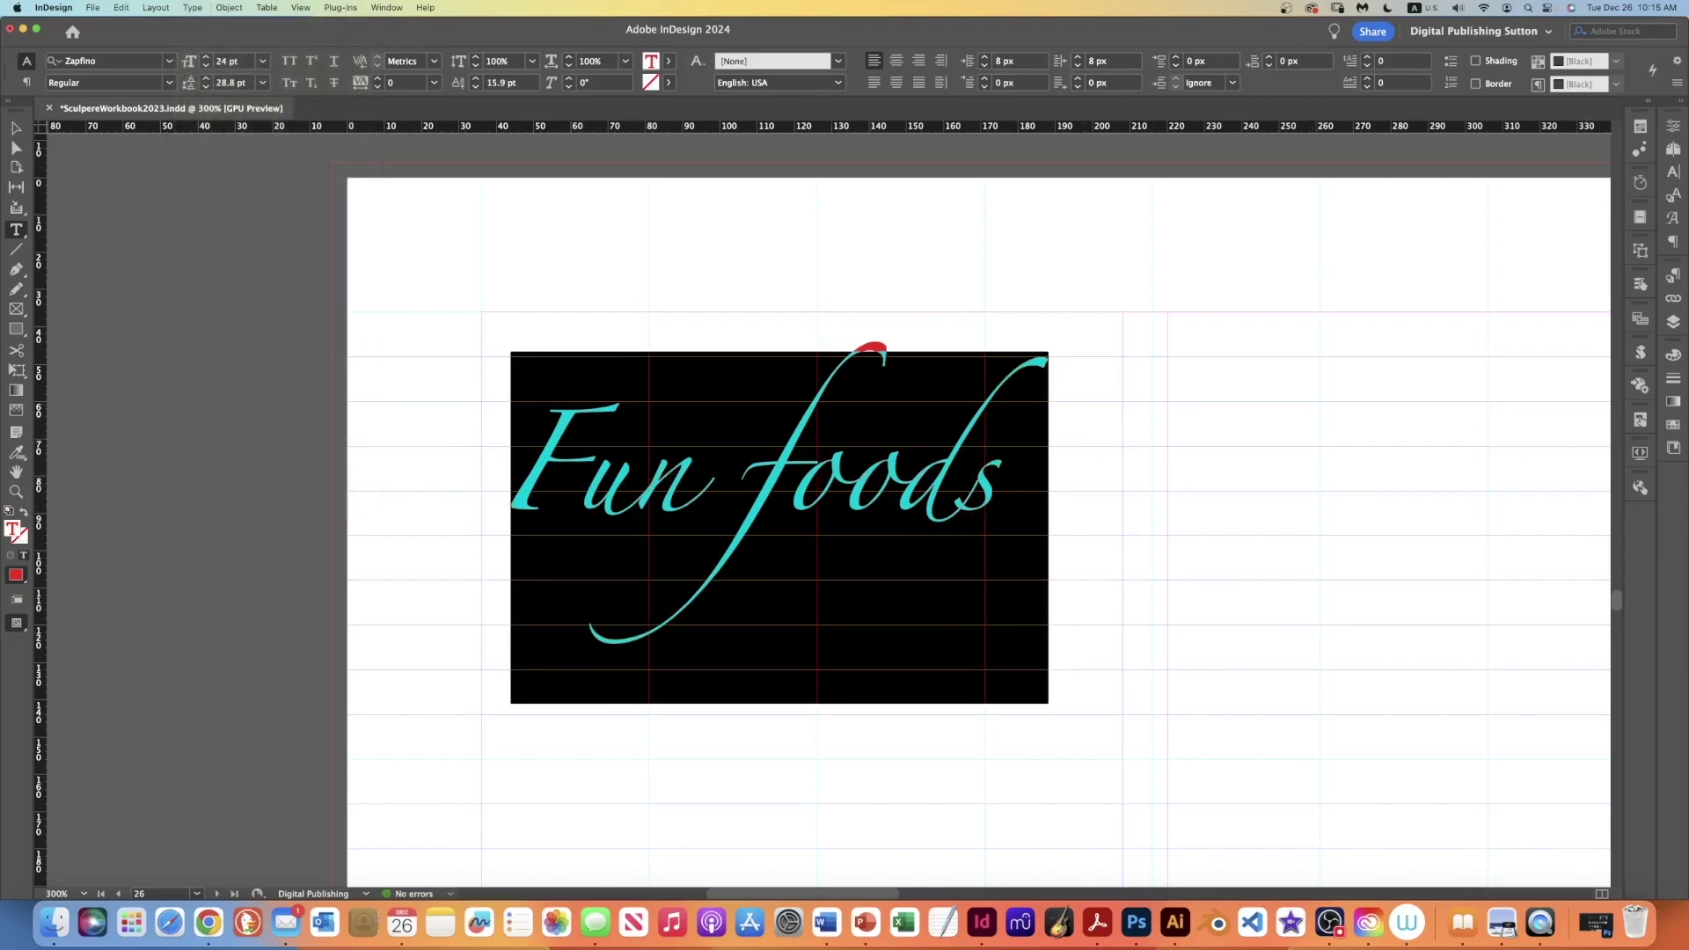
{"action": "left_click", "coordinate": [18, 128]}
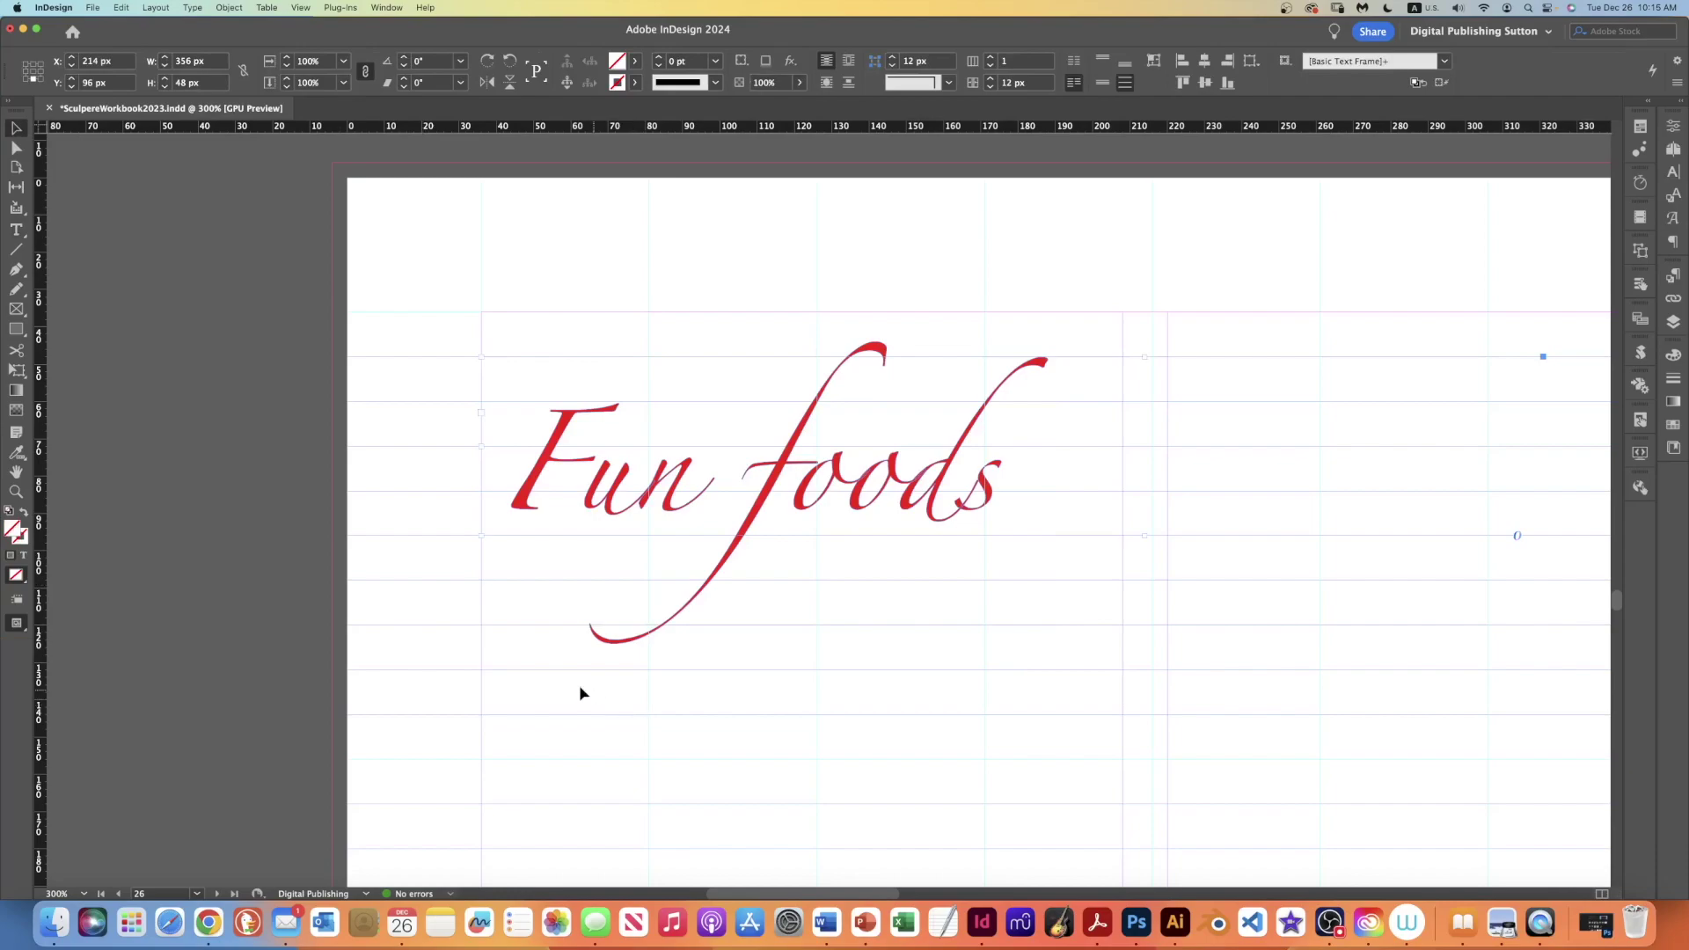
Marquee-select all the outlined Fun foods letter shapes as one object.
{"action": "left_click", "coordinate": [644, 642]}
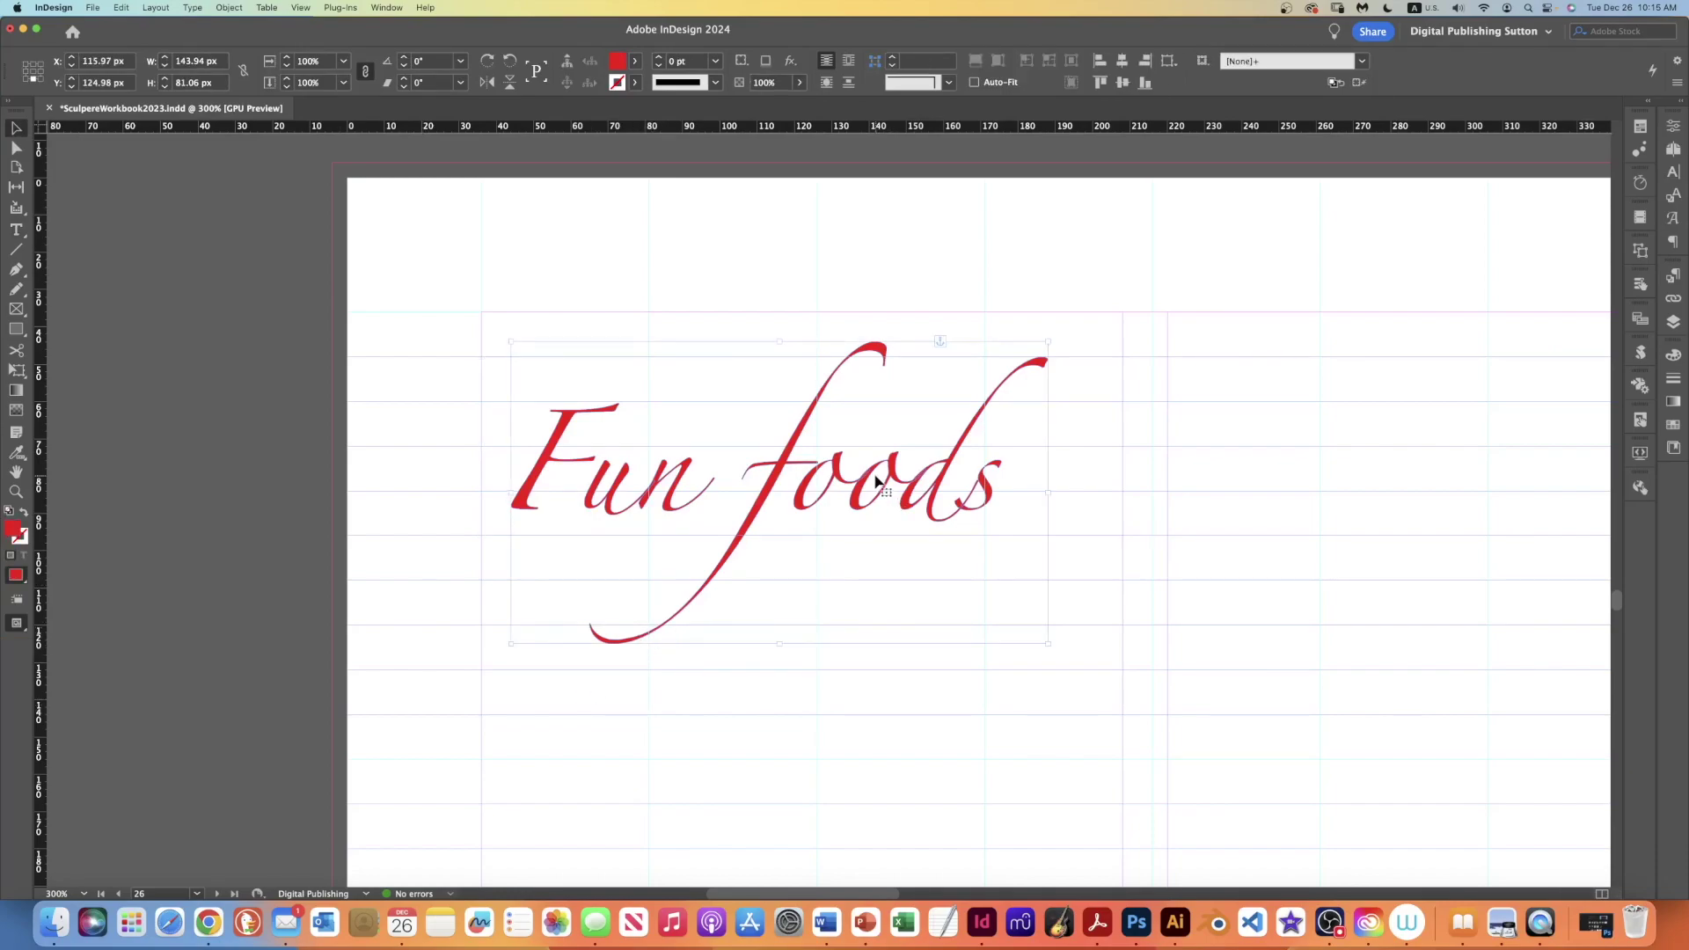
{"action": "left_click", "coordinate": [753, 451]}
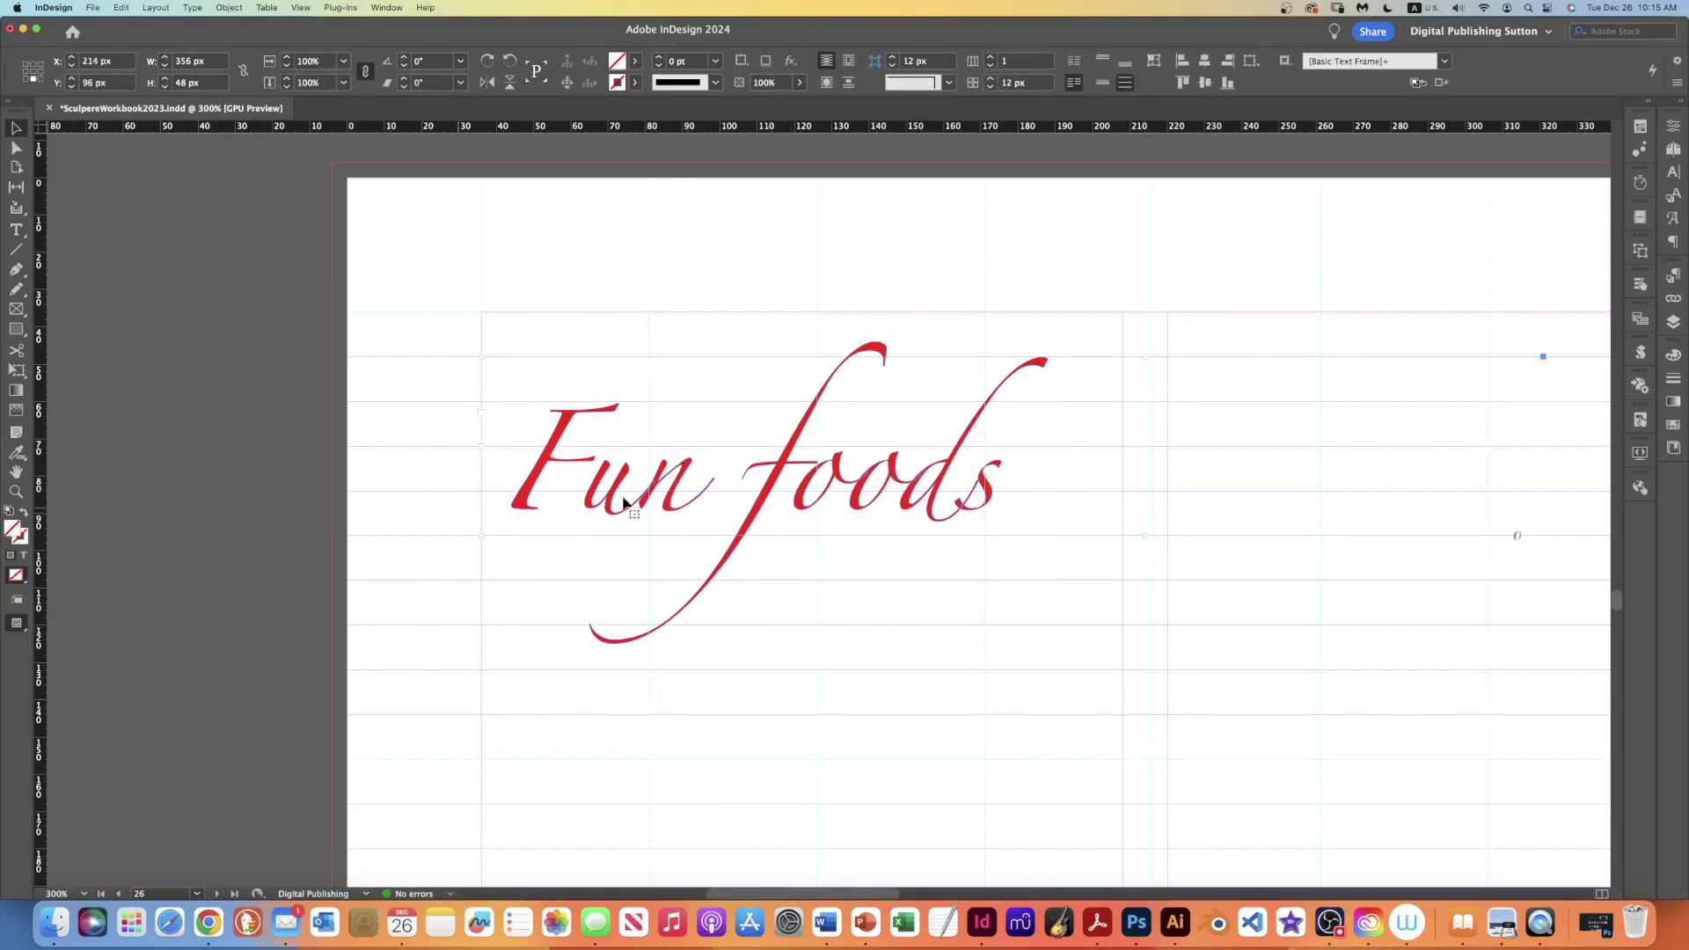
{"action": "left_click", "coordinate": [585, 420]}
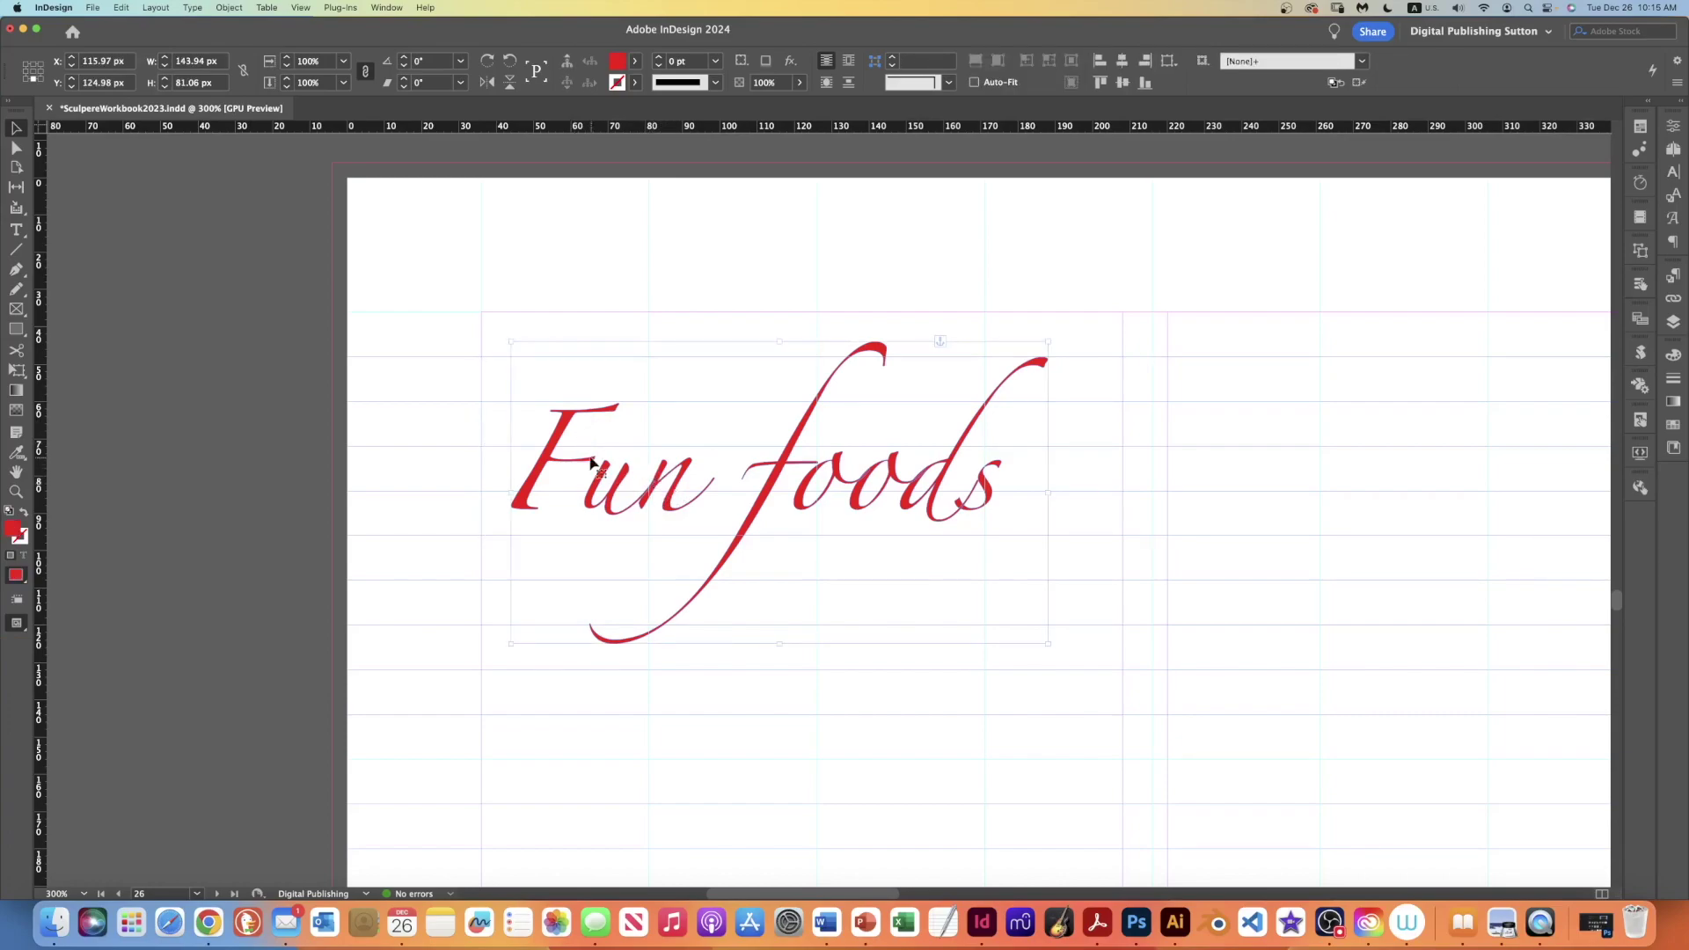
{"action": "left_click", "coordinate": [987, 469]}
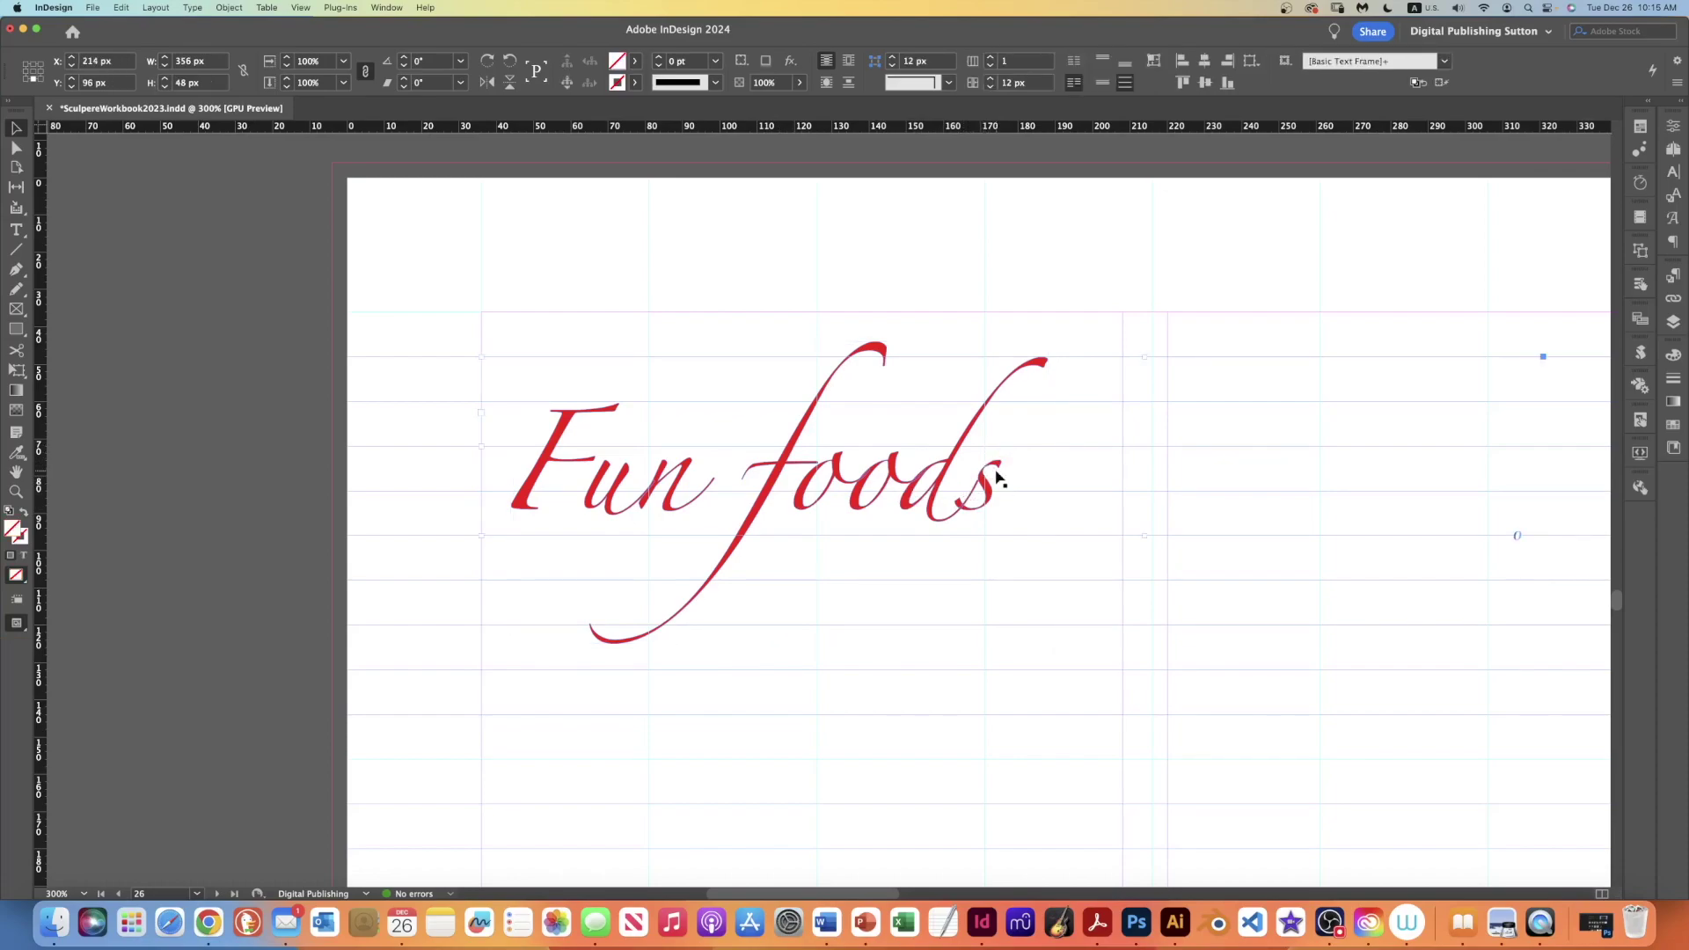
{"action": "left_click_drag", "start_coordinate": [998, 481], "coordinate": [321, 404]}
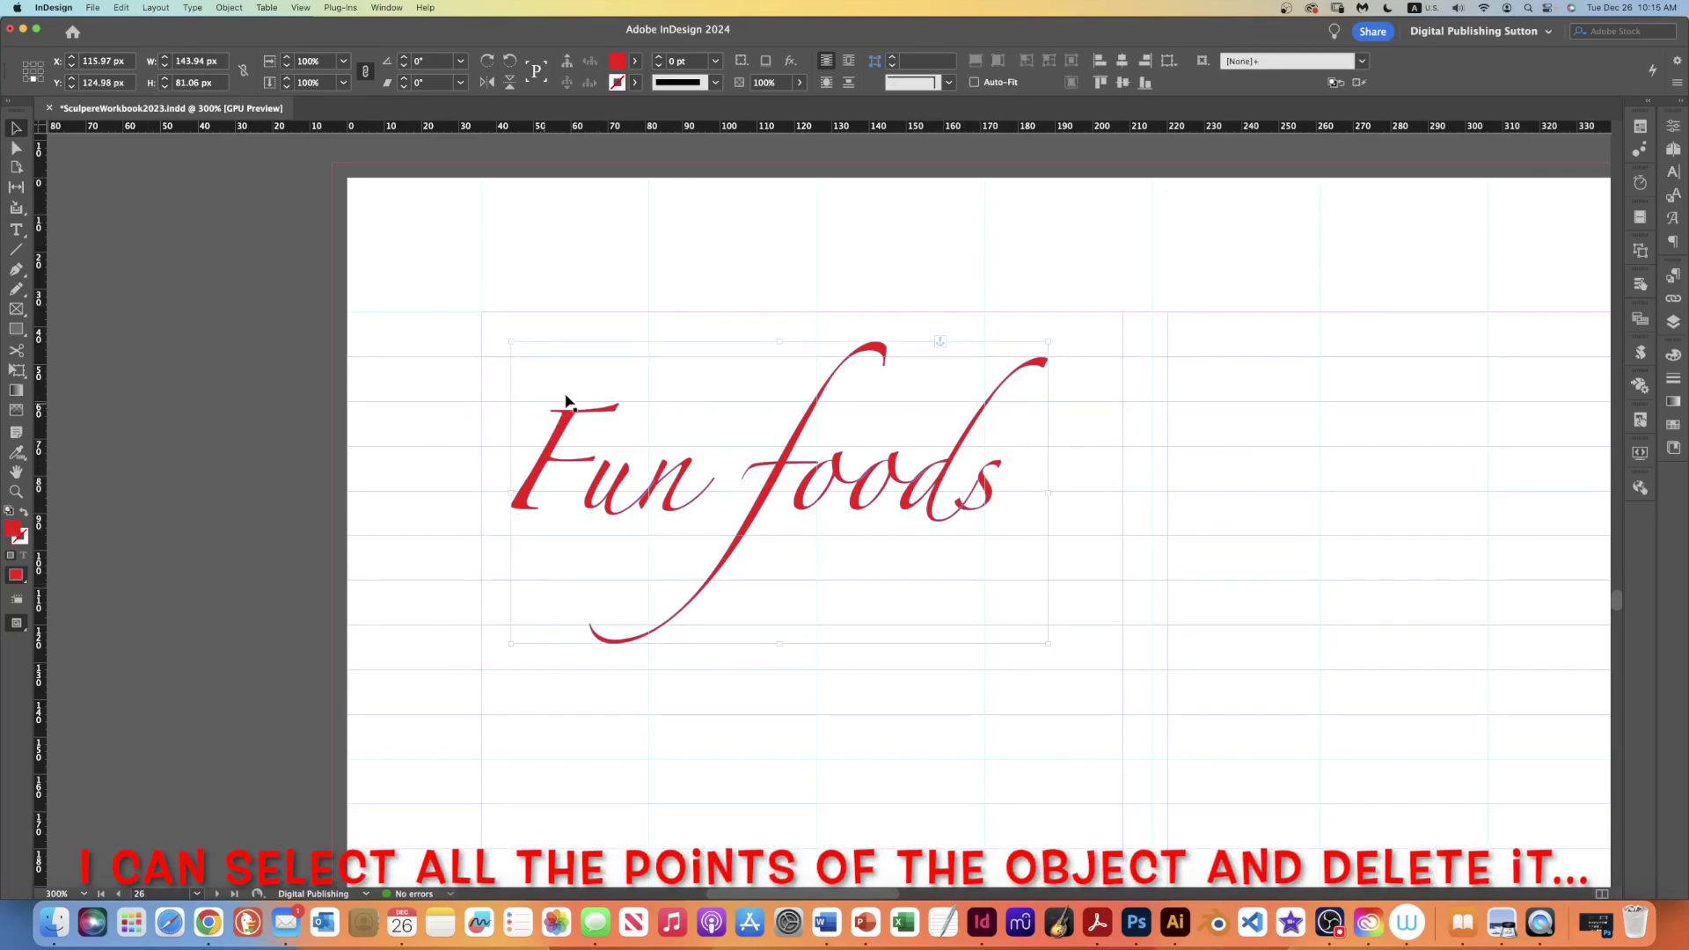
{"action": "left_click", "coordinate": [230, 8]}
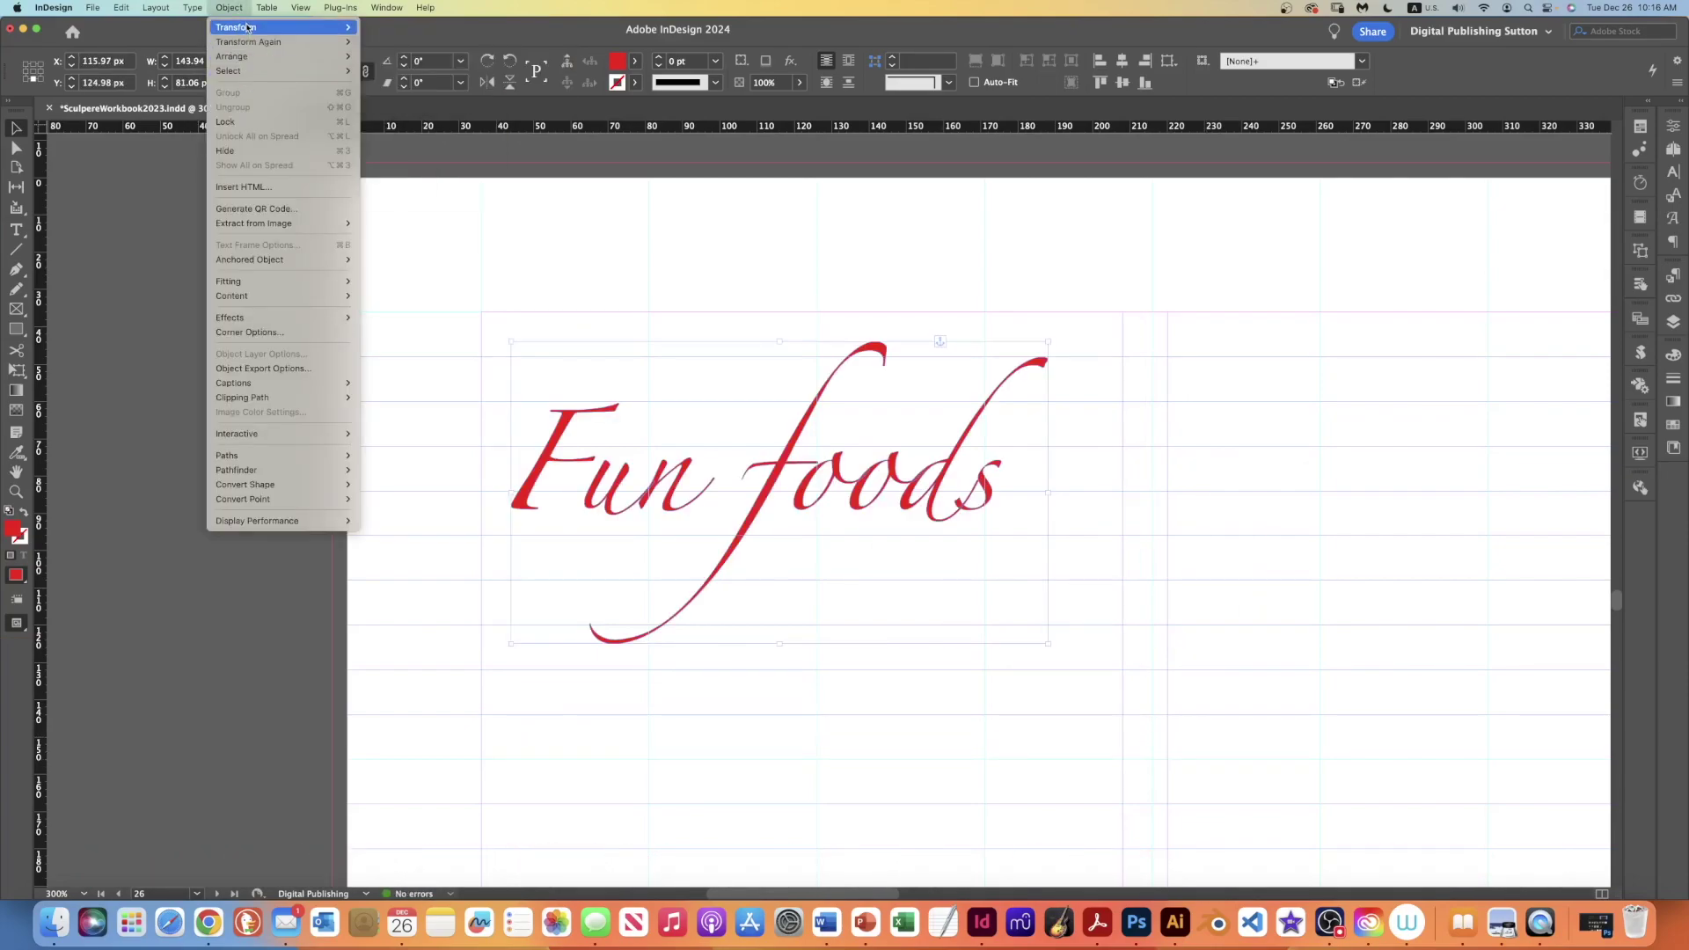
Scale the outlined Fun foods artwork proportionally to 130% and fit its frame.
{"action": "mouse_move", "coordinate": [235, 27]}
{"action": "left_click", "coordinate": [456, 43]}
{"action": "left_click", "coordinate": [802, 445]}
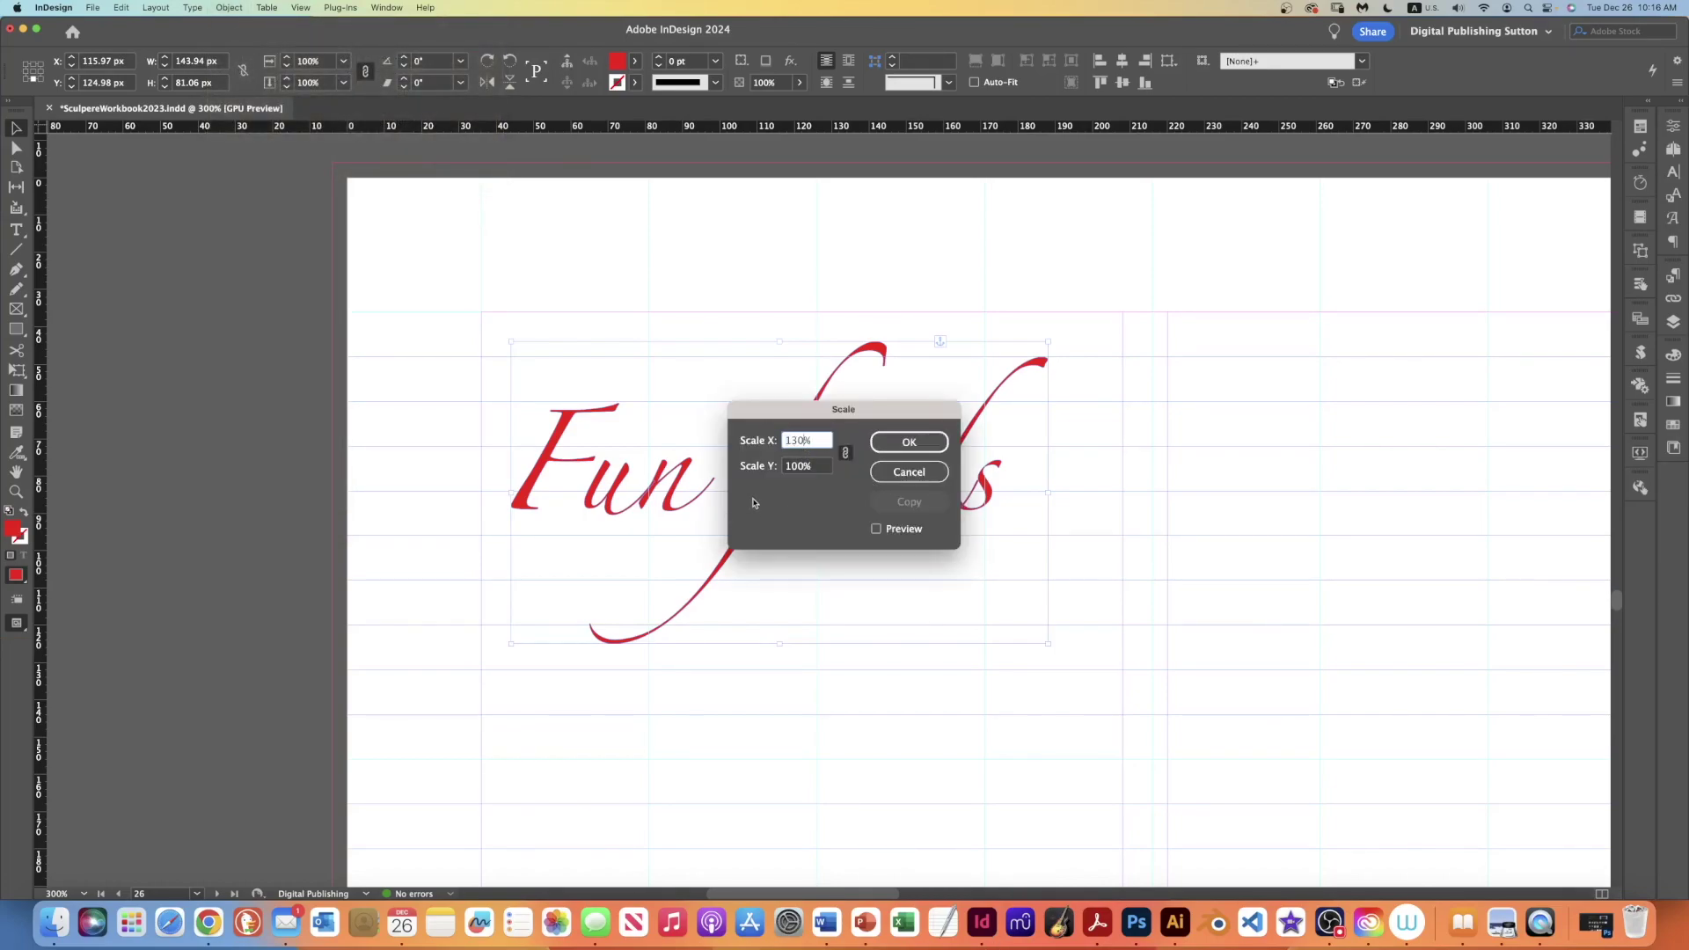
{"action": "left_click", "coordinate": [912, 441]}
{"action": "left_click", "coordinate": [877, 528]}
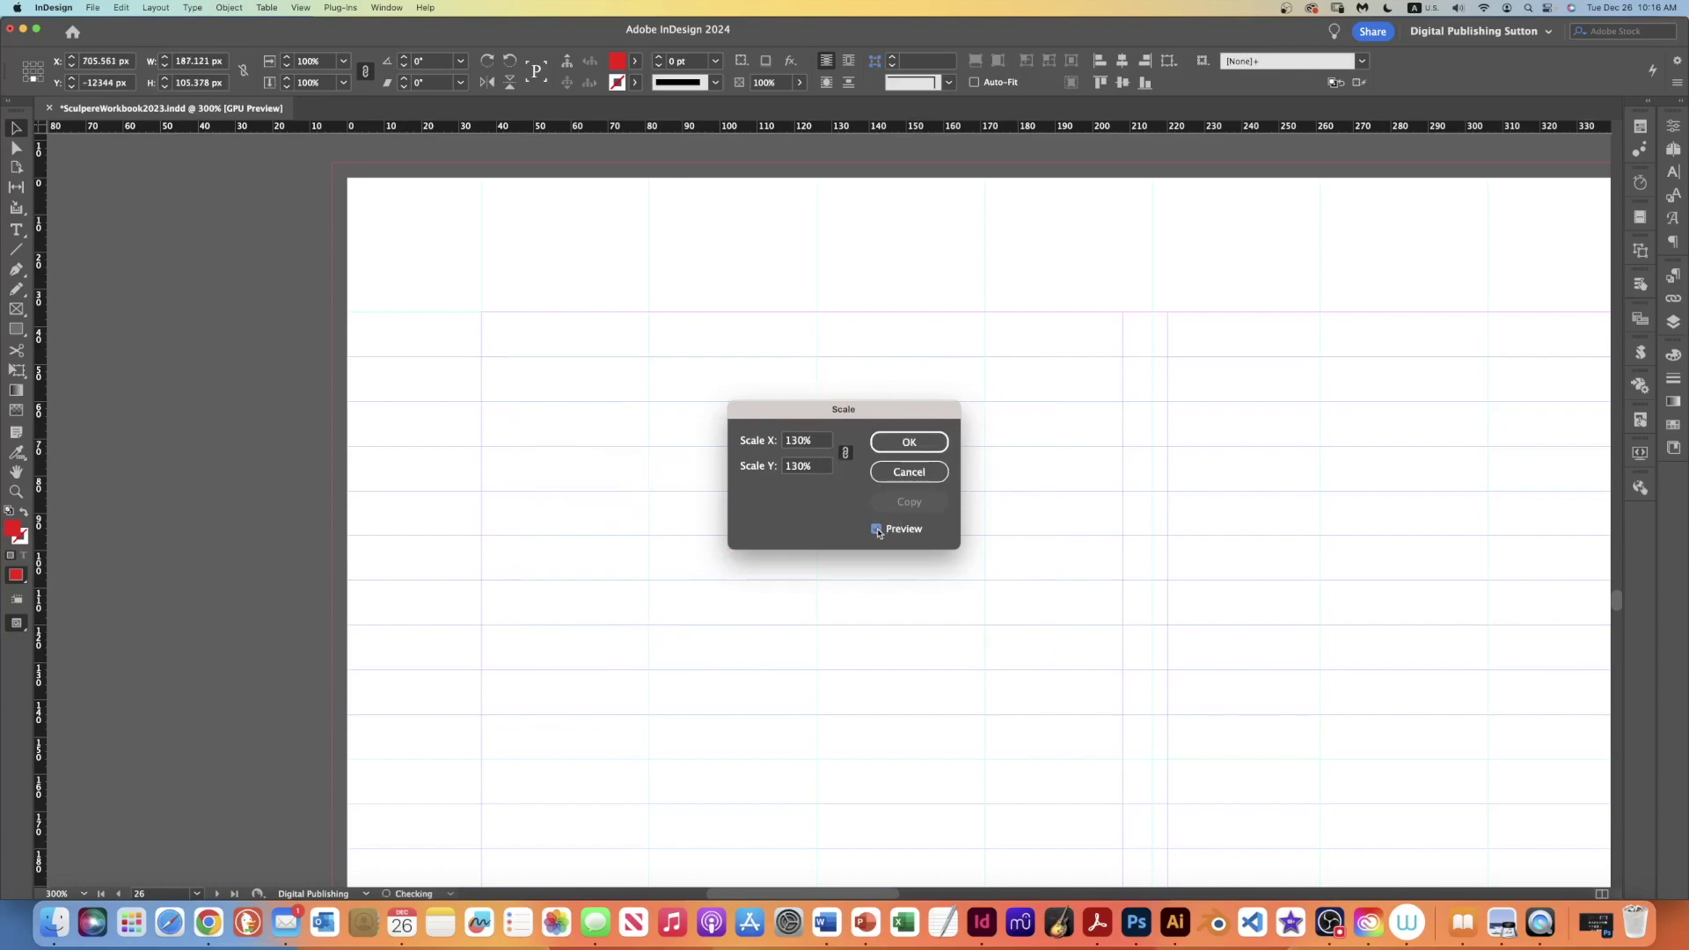
{"action": "left_click", "coordinate": [909, 440]}
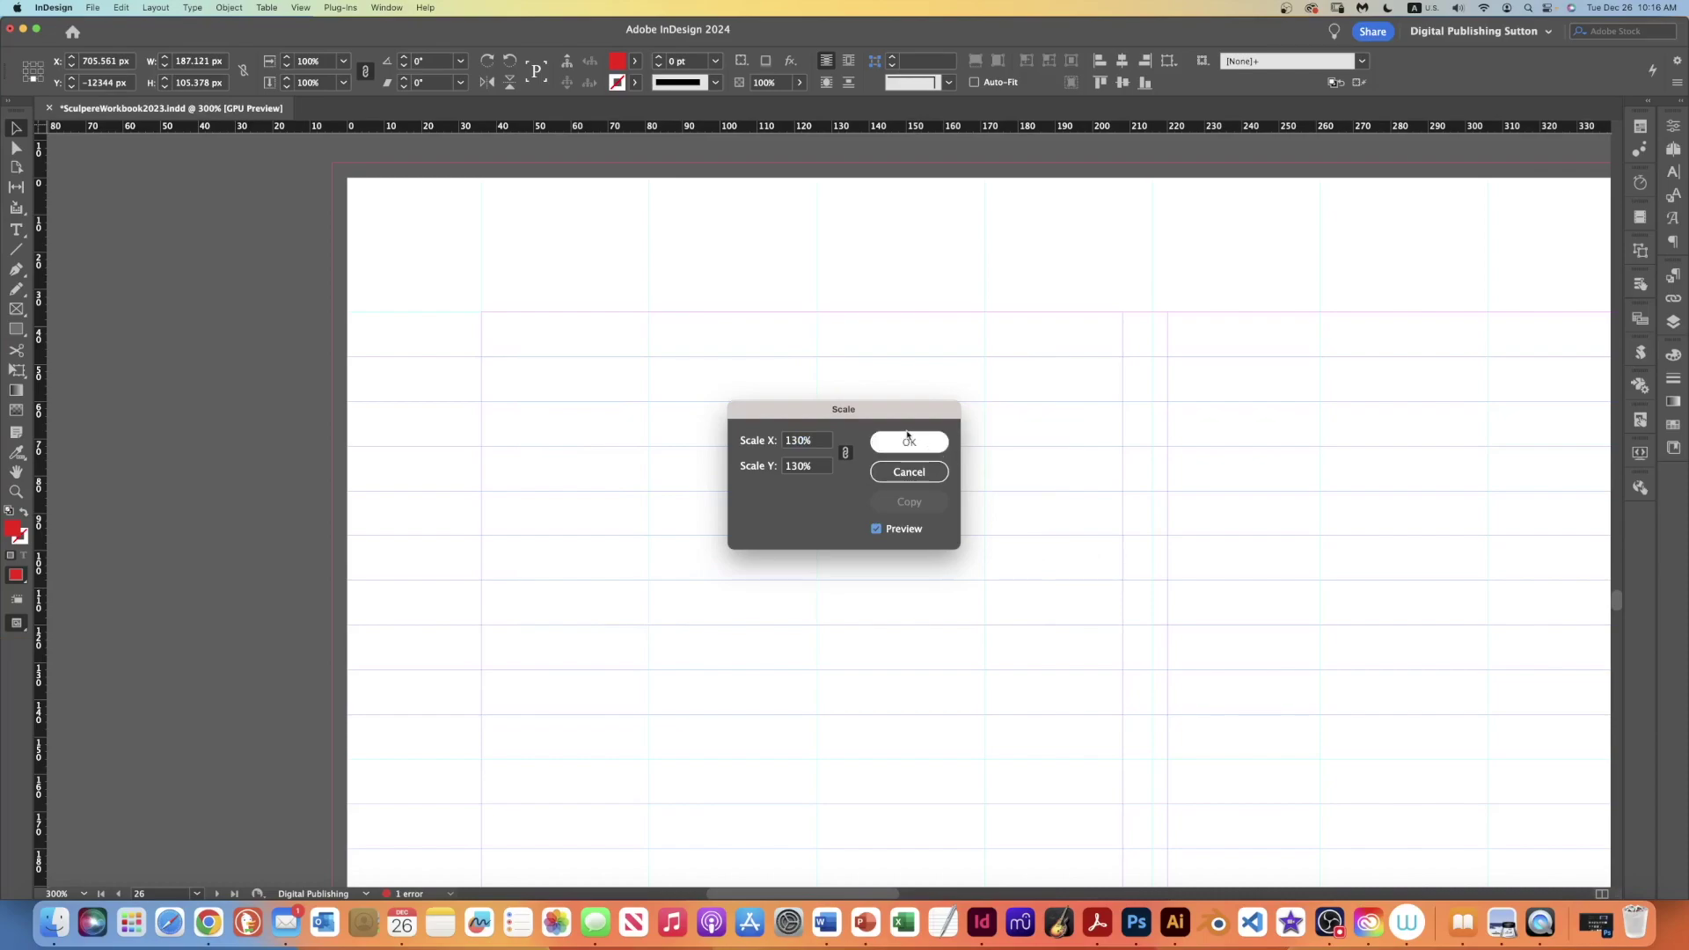
{"action": "left_click", "coordinate": [921, 442]}
{"action": "left_click", "coordinate": [788, 531]}
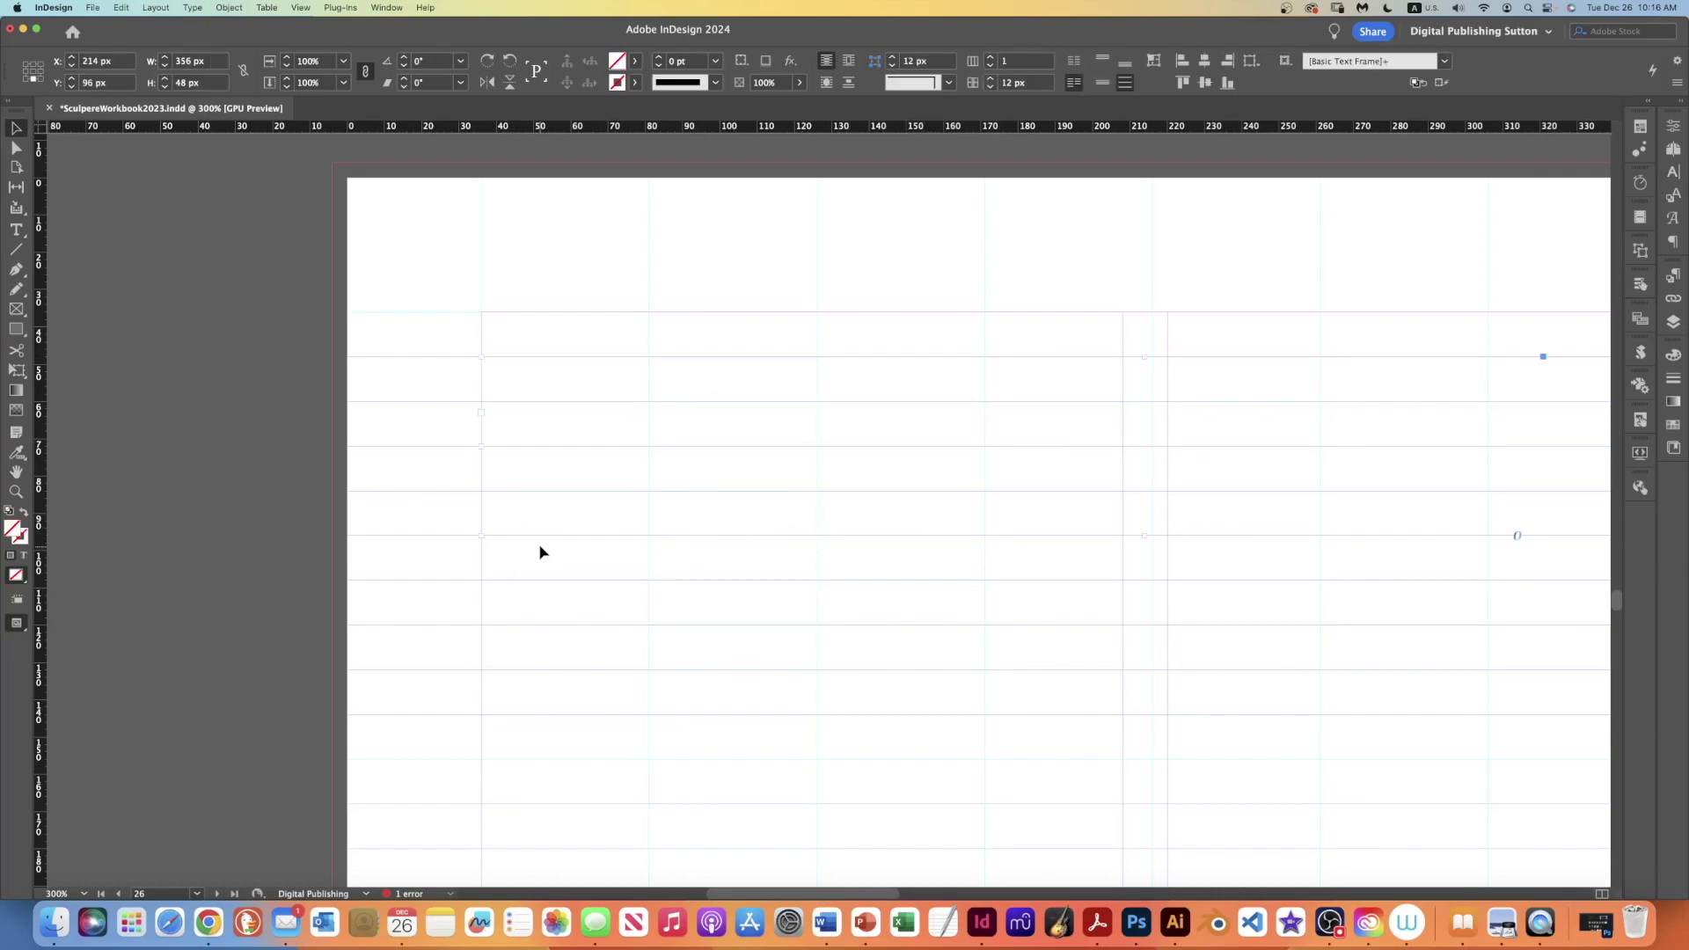
{"action": "key", "text": "super+shift+c"}
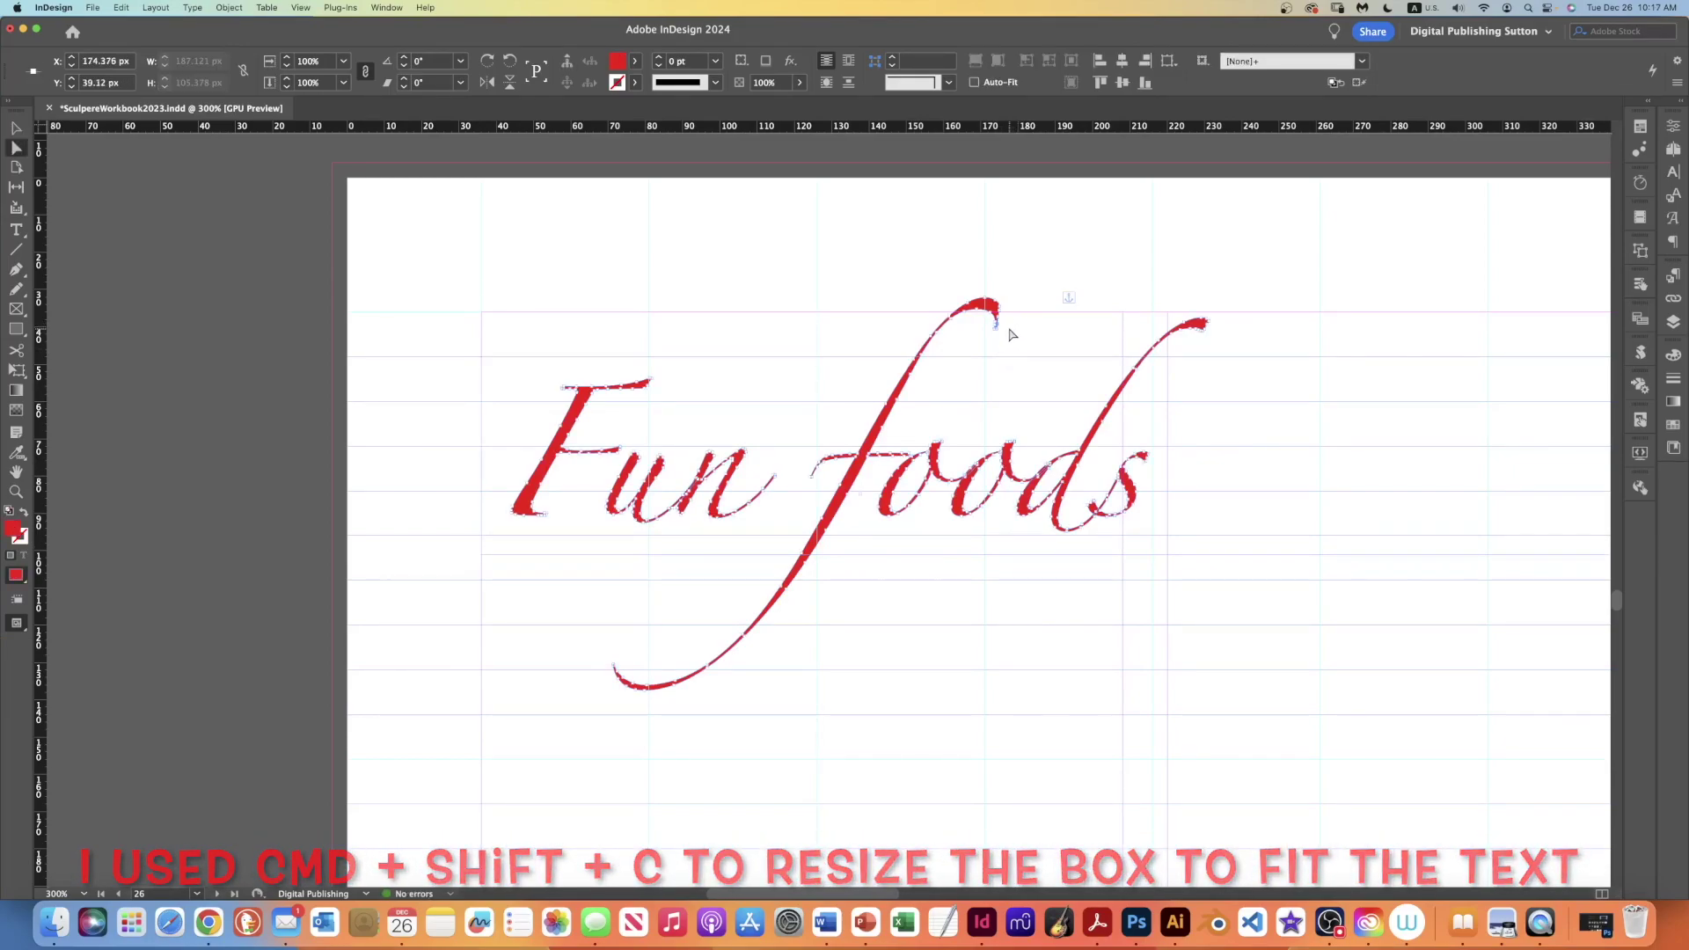
{"action": "scroll", "coordinate": [1021, 335], "scroll_direction": "up", "scroll_amount": 3}
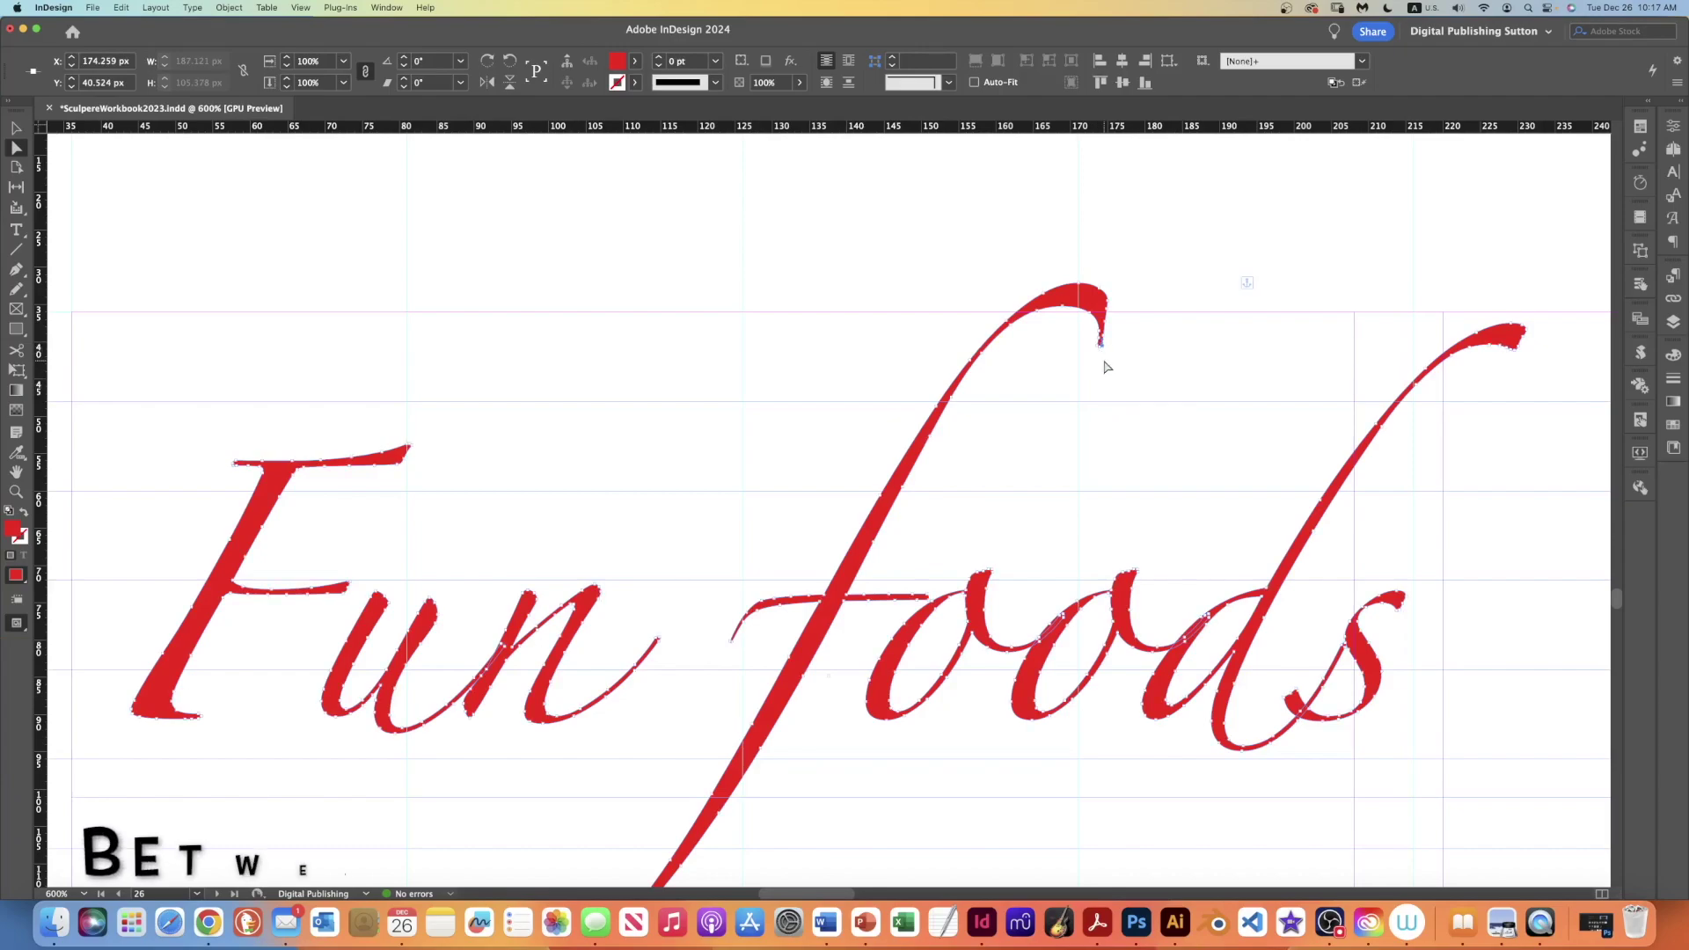
Zoom in and drag the f's top-hook anchors outward into a longer tail.
{"action": "key", "text": "super+equal"}
{"action": "left_click", "coordinate": [1371, 283]}
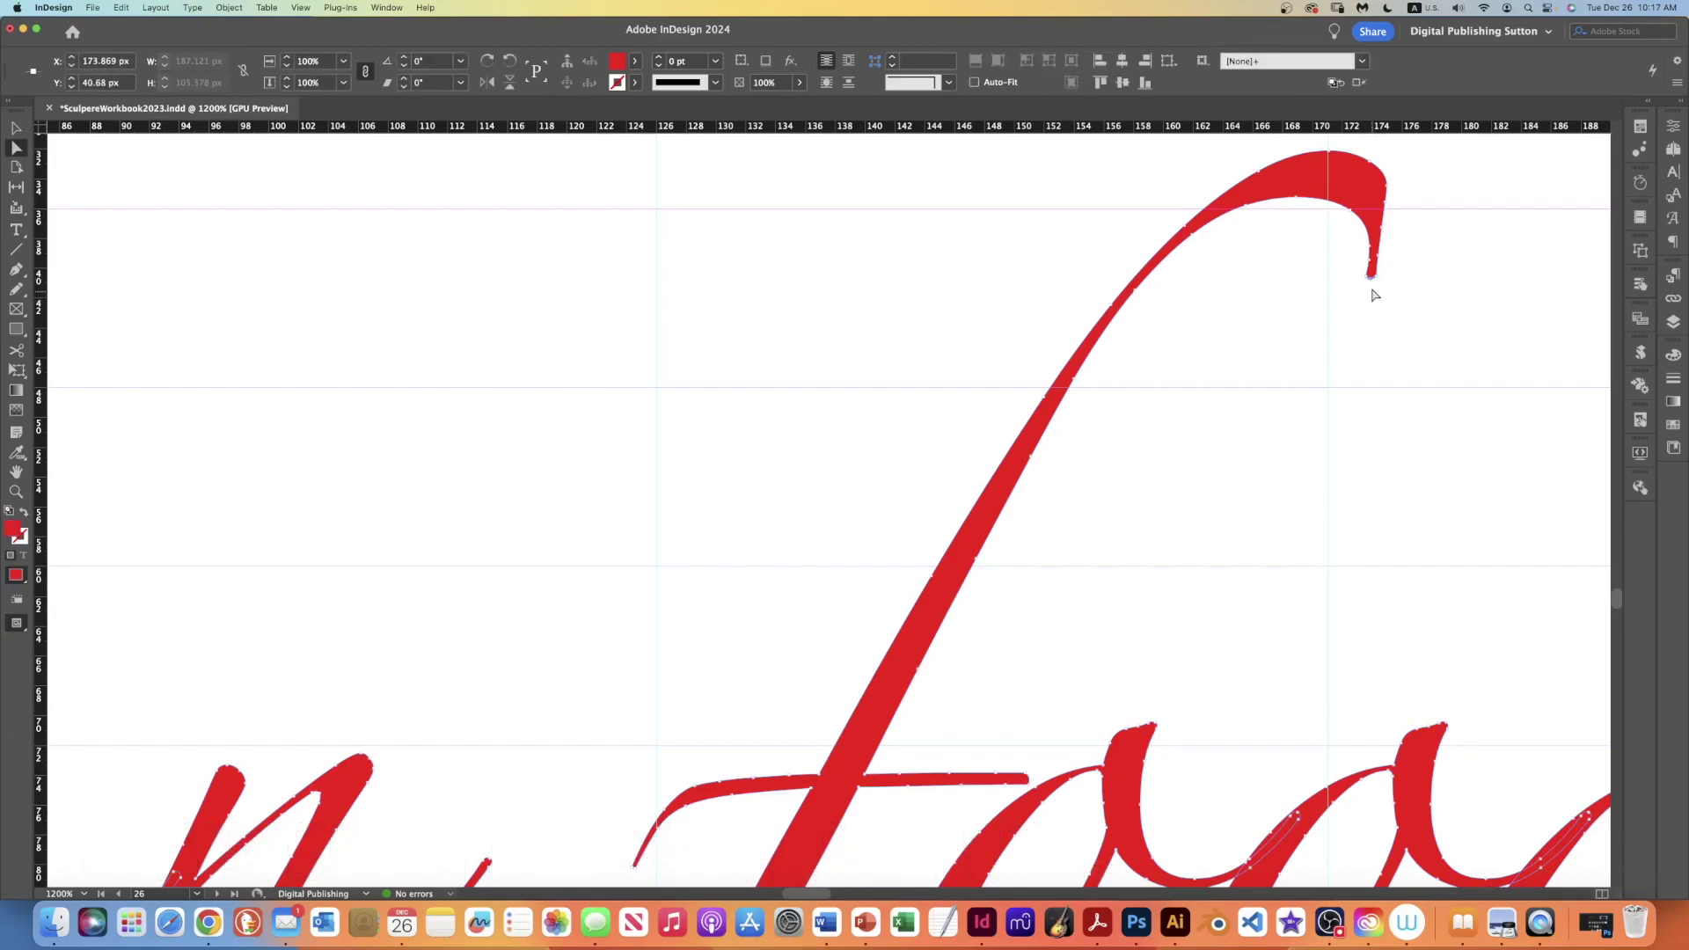
{"action": "left_click_drag", "start_coordinate": [1371, 283], "coordinate": [1419, 350]}
{"action": "left_click_drag", "start_coordinate": [1419, 349], "coordinate": [1469, 358]}
{"action": "left_click", "coordinate": [1373, 283]}
{"action": "left_click_drag", "start_coordinate": [1374, 284], "coordinate": [1369, 303]}
{"action": "left_click", "coordinate": [1363, 315]}
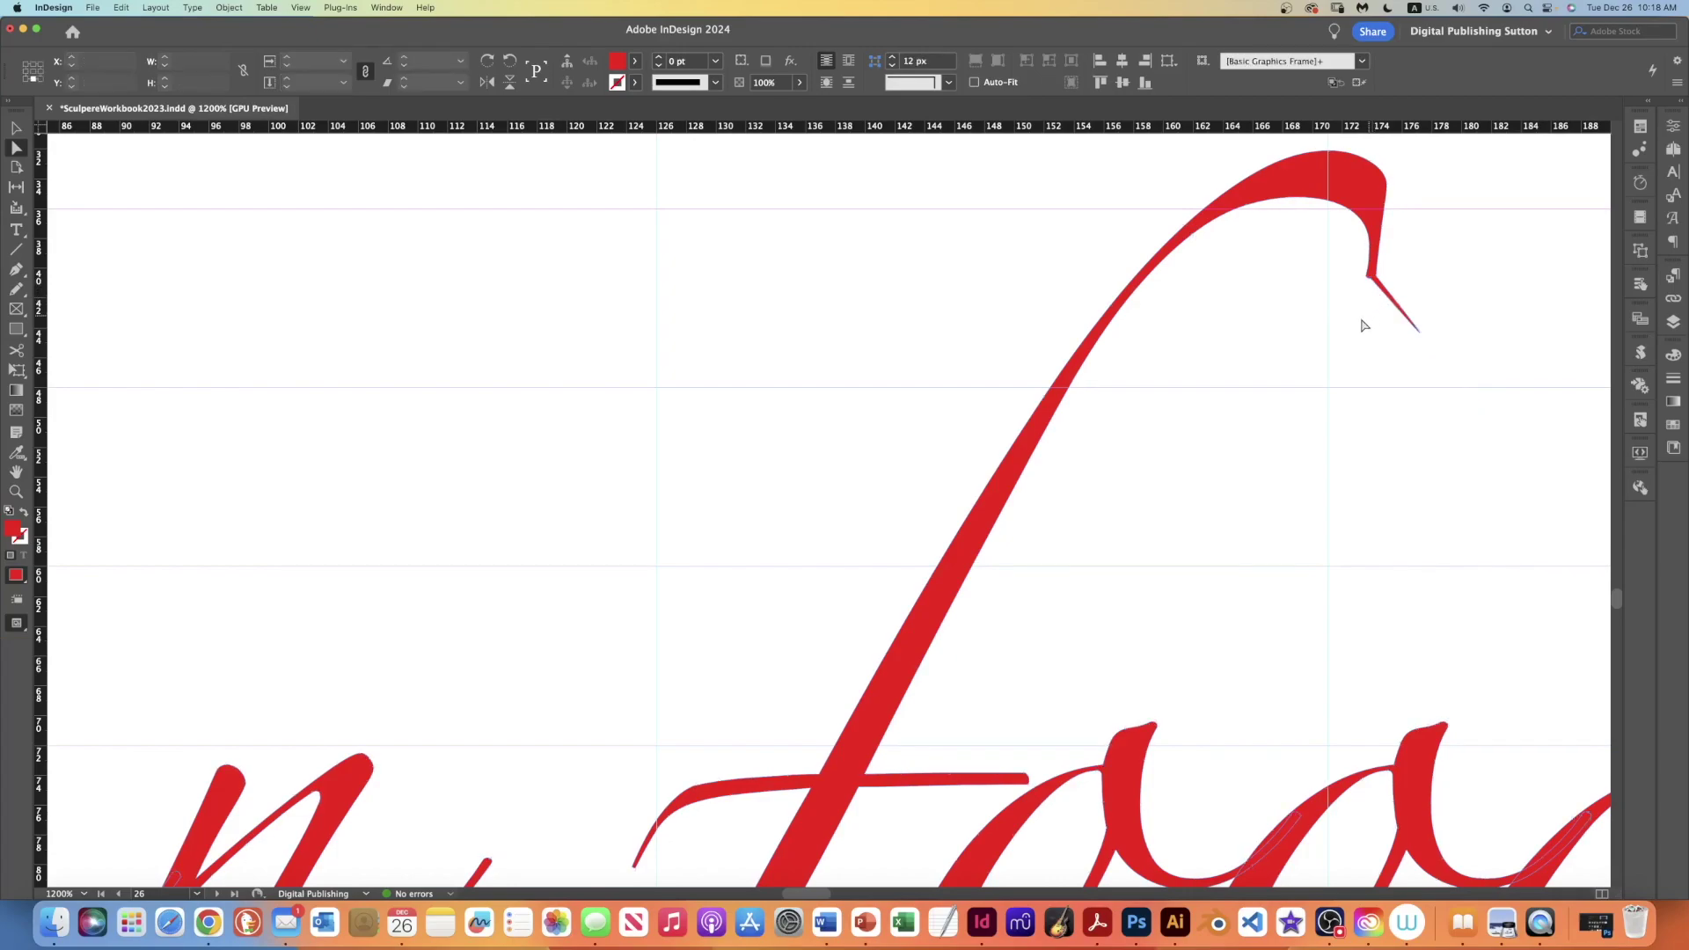
Nudge the hook-tip anchors with arrow keys, then select all lettering to show points.
{"action": "left_click", "coordinate": [1375, 280]}
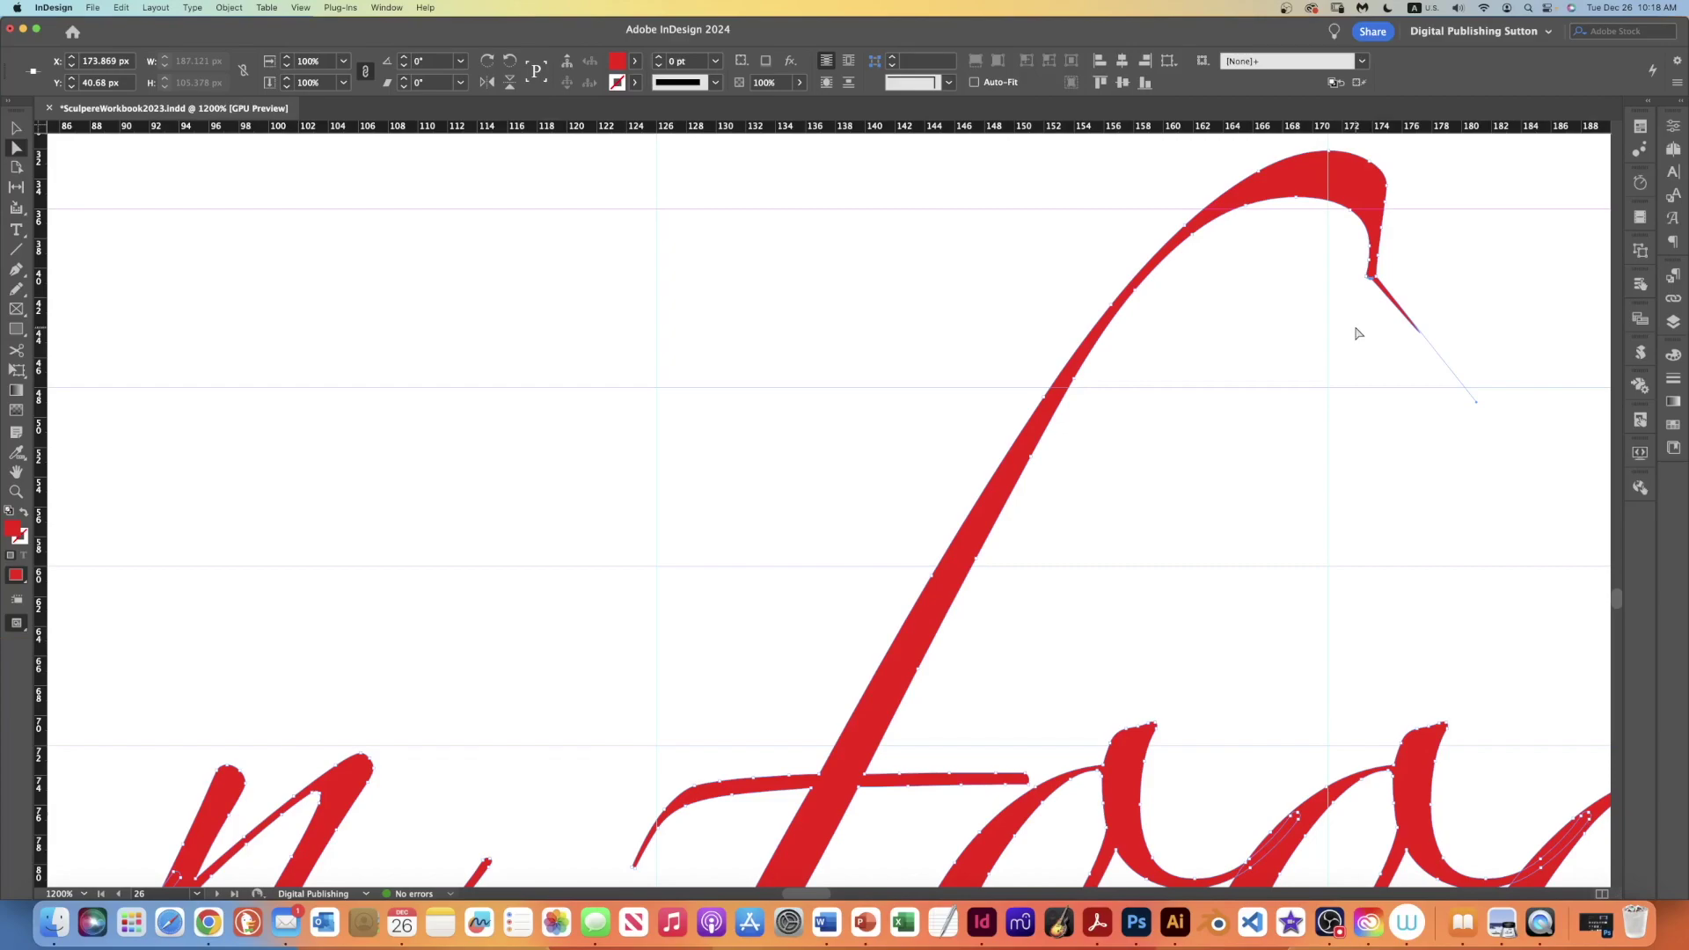
{"action": "key", "text": "Down"}
{"action": "key", "text": "Left"}
{"action": "key", "text": "Right"}
{"action": "left_click", "coordinate": [1379, 282]}
{"action": "key", "text": "Right"}
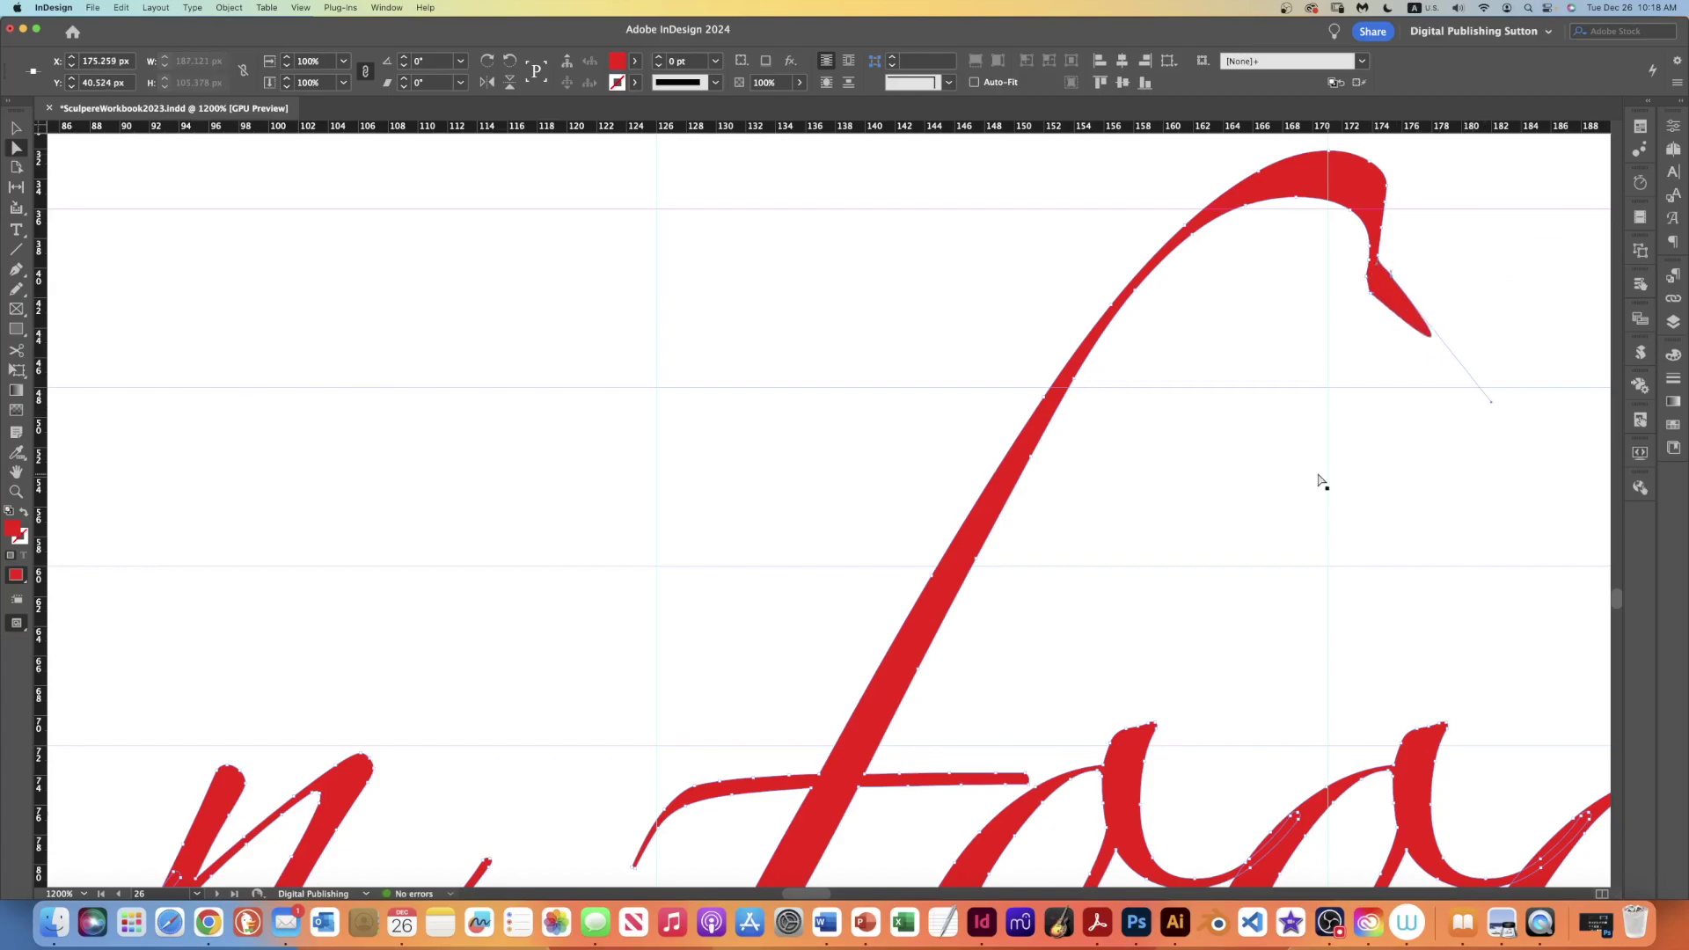
{"action": "scroll", "coordinate": [1314, 478], "scroll_direction": "down", "scroll_amount": 3}
{"action": "scroll", "coordinate": [1311, 481], "scroll_direction": "down", "scroll_amount": 1}
{"action": "scroll", "coordinate": [1310, 482], "scroll_direction": "up", "scroll_amount": 5}
{"action": "left_click", "coordinate": [1302, 469]}
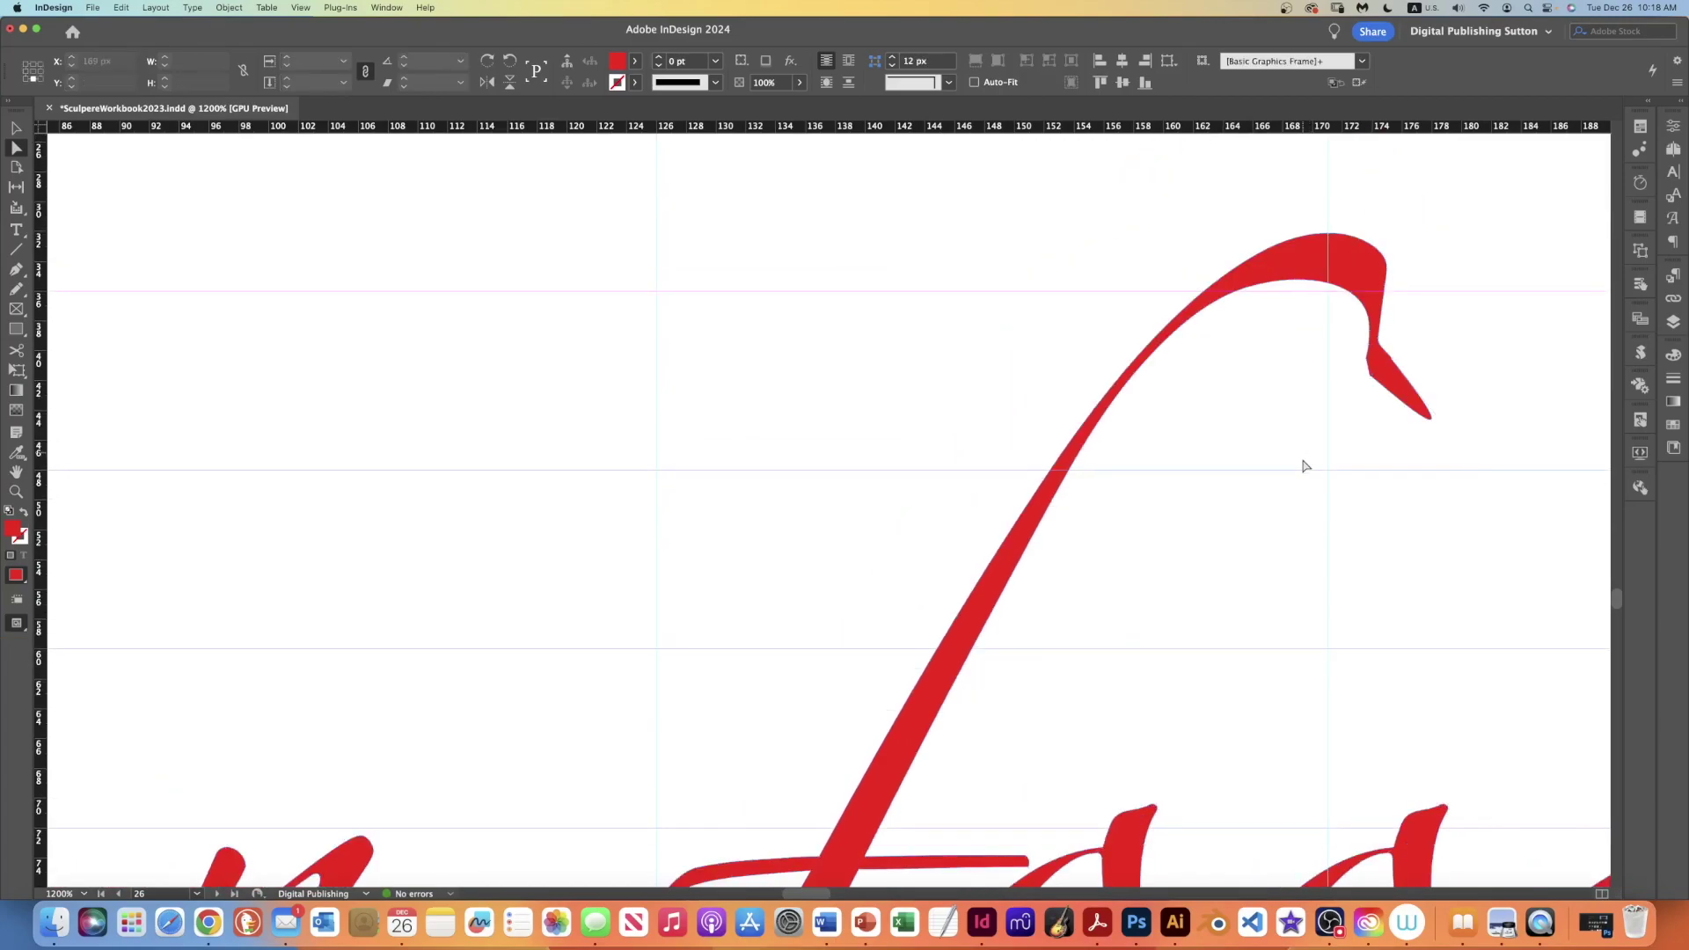
{"action": "scroll", "coordinate": [1309, 503], "scroll_direction": "down", "scroll_amount": 2}
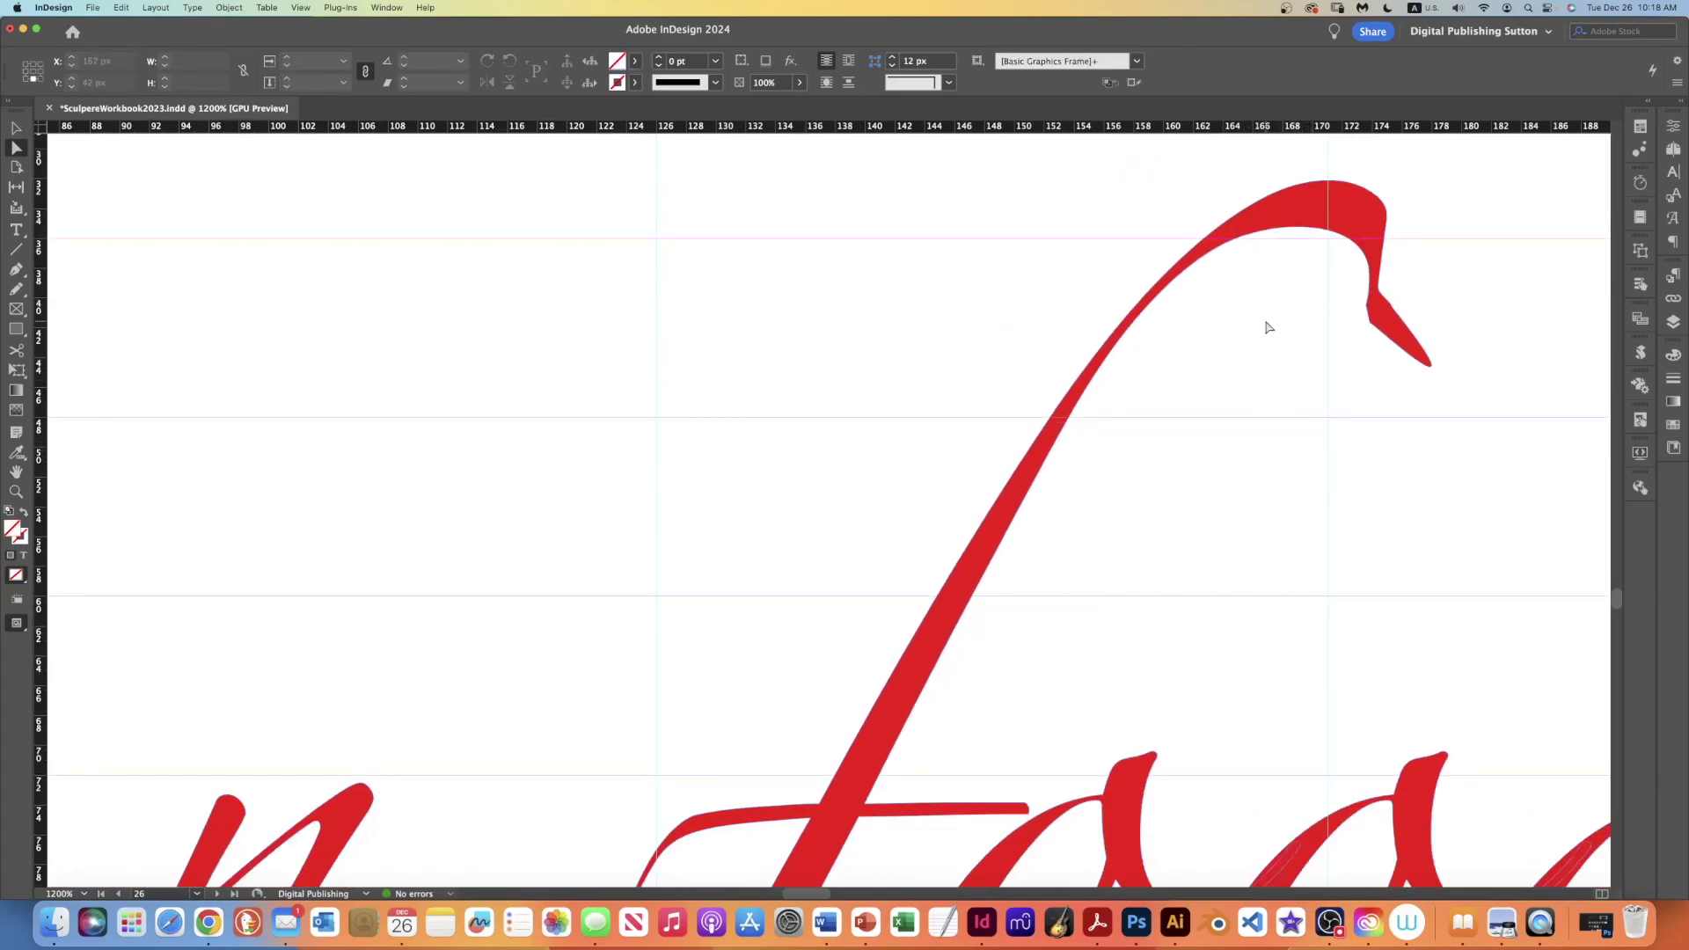
{"action": "key", "text": "super+a"}
{"action": "scroll", "coordinate": [1262, 483], "scroll_direction": "down", "scroll_amount": 2}
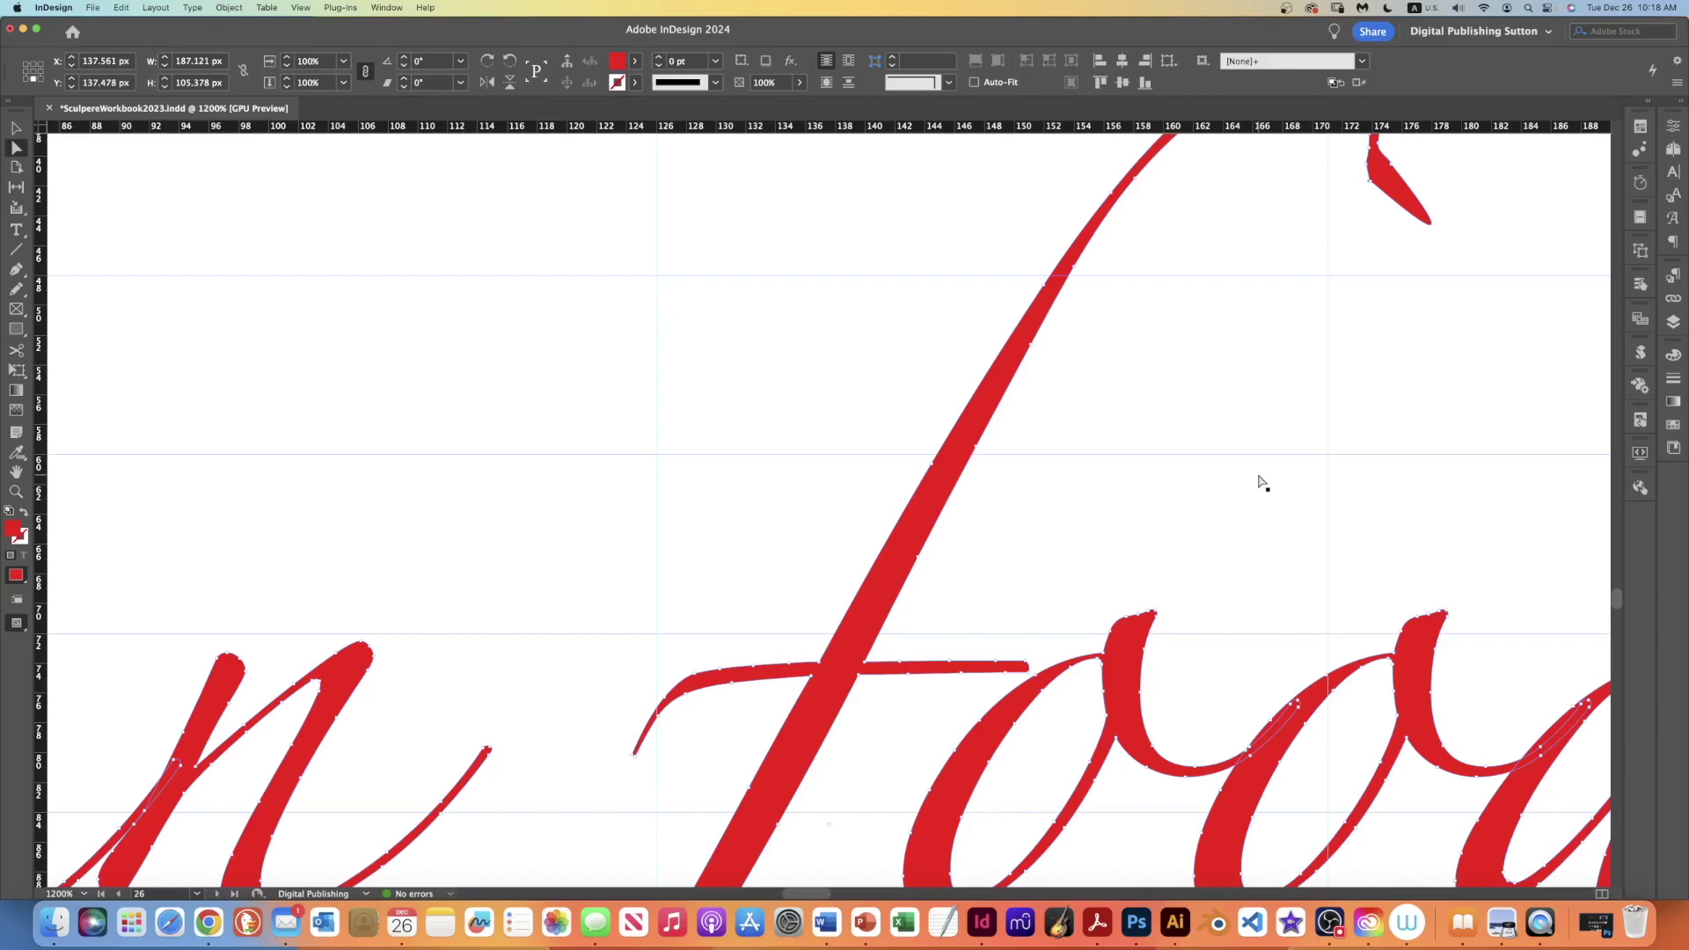
Fit the whole page in the window and deselect the Fun foods heading.
{"action": "key", "text": "super+0"}
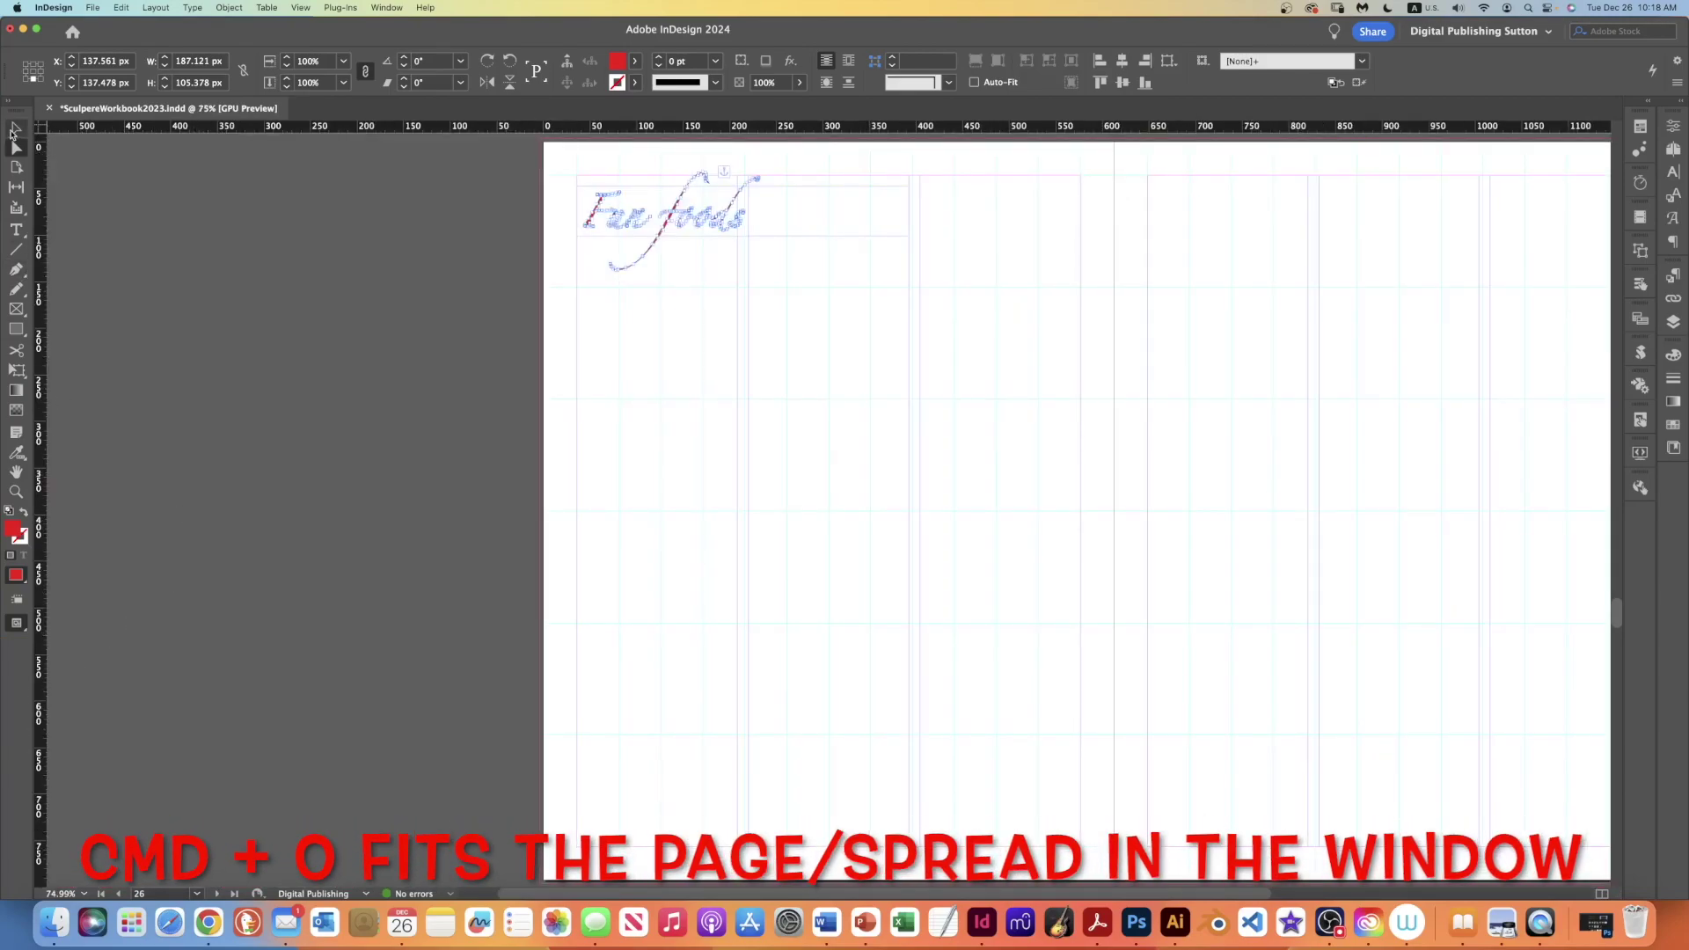
{"action": "scroll", "coordinate": [747, 596], "scroll_direction": "up", "scroll_amount": 5}
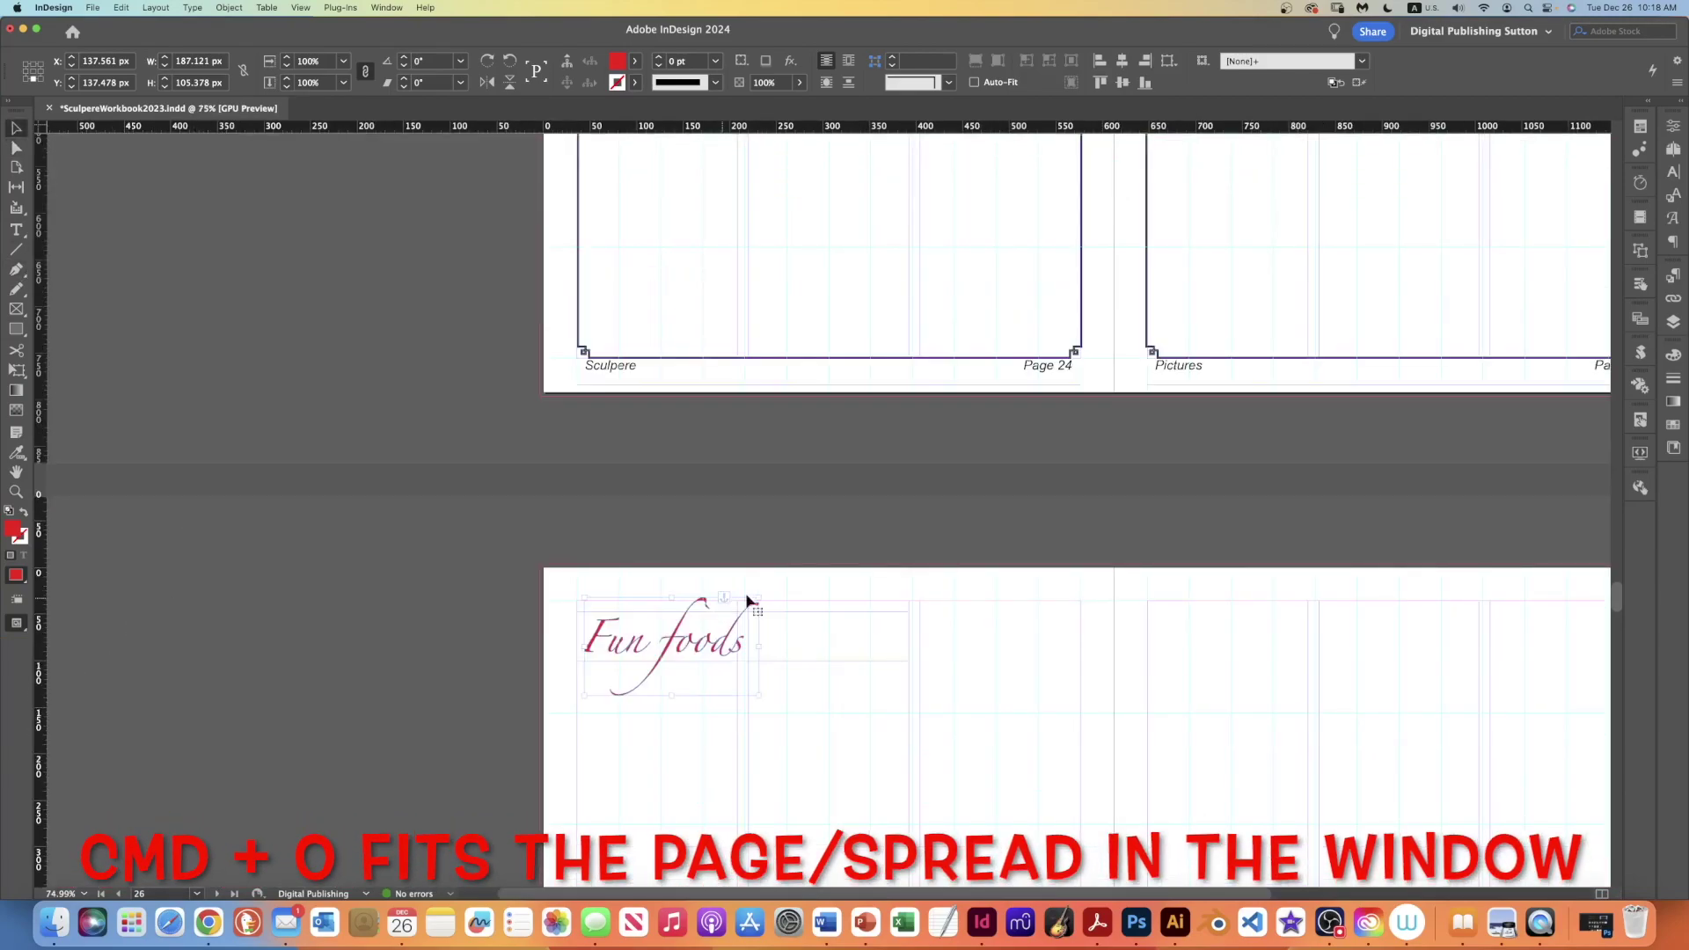
{"action": "left_click", "coordinate": [870, 783]}
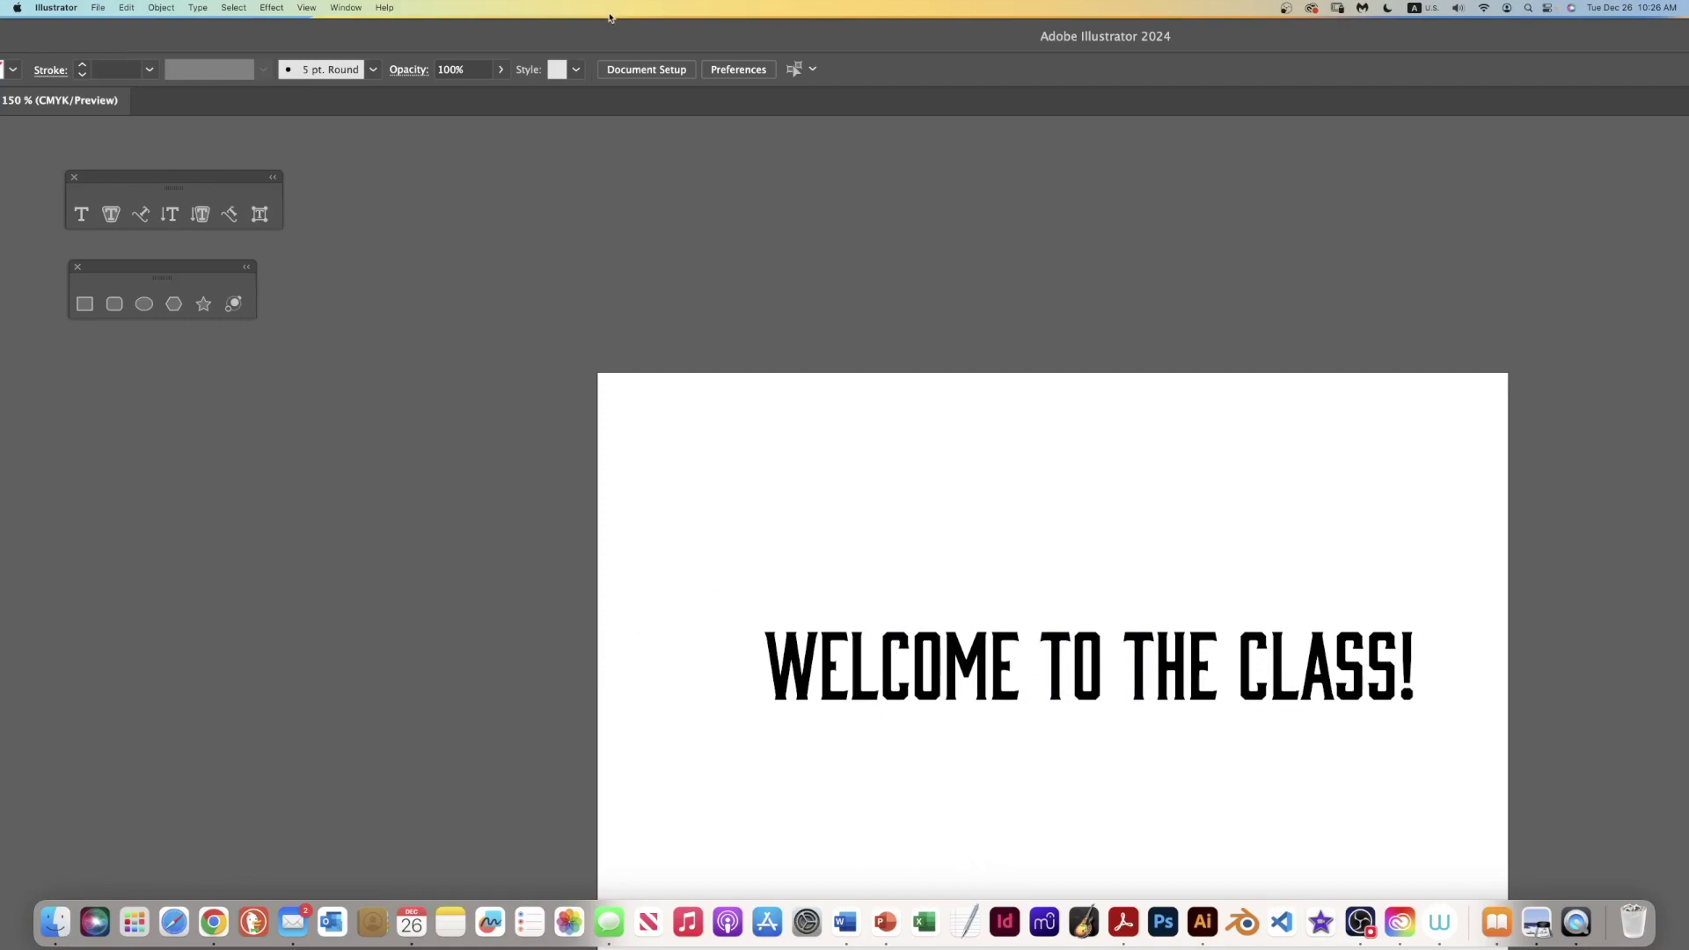
Edit the headline text, erasing 'LASS!' back to the letter C.
{"action": "left_click", "coordinate": [1217, 699]}
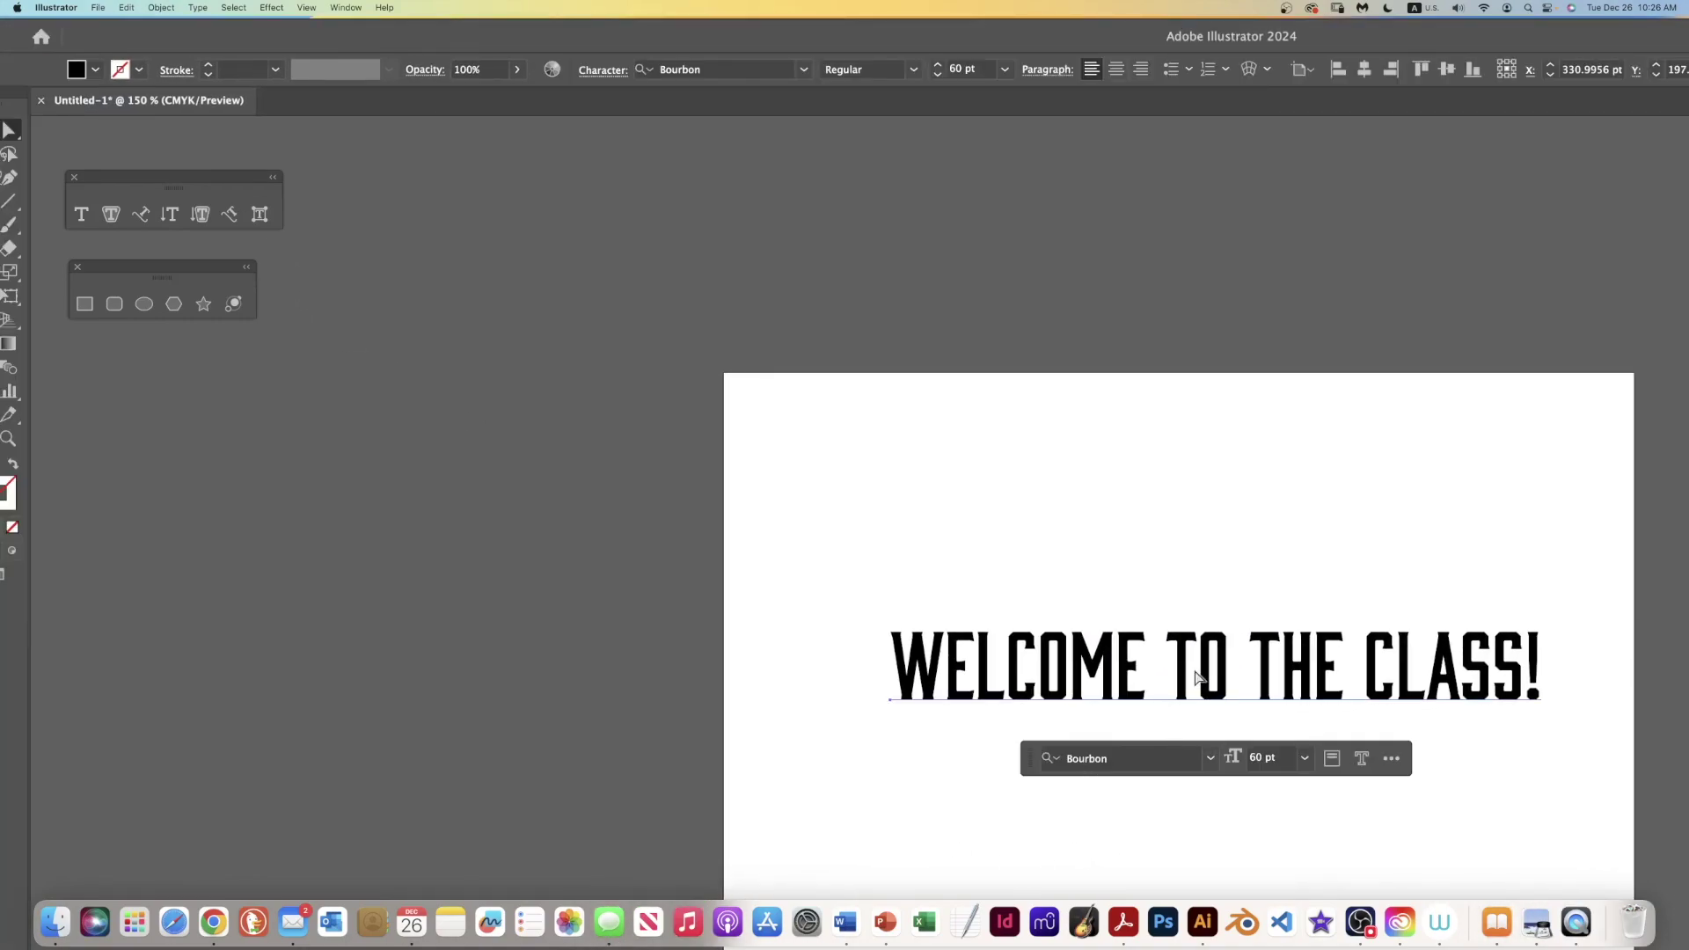
{"action": "double_click", "coordinate": [1198, 676]}
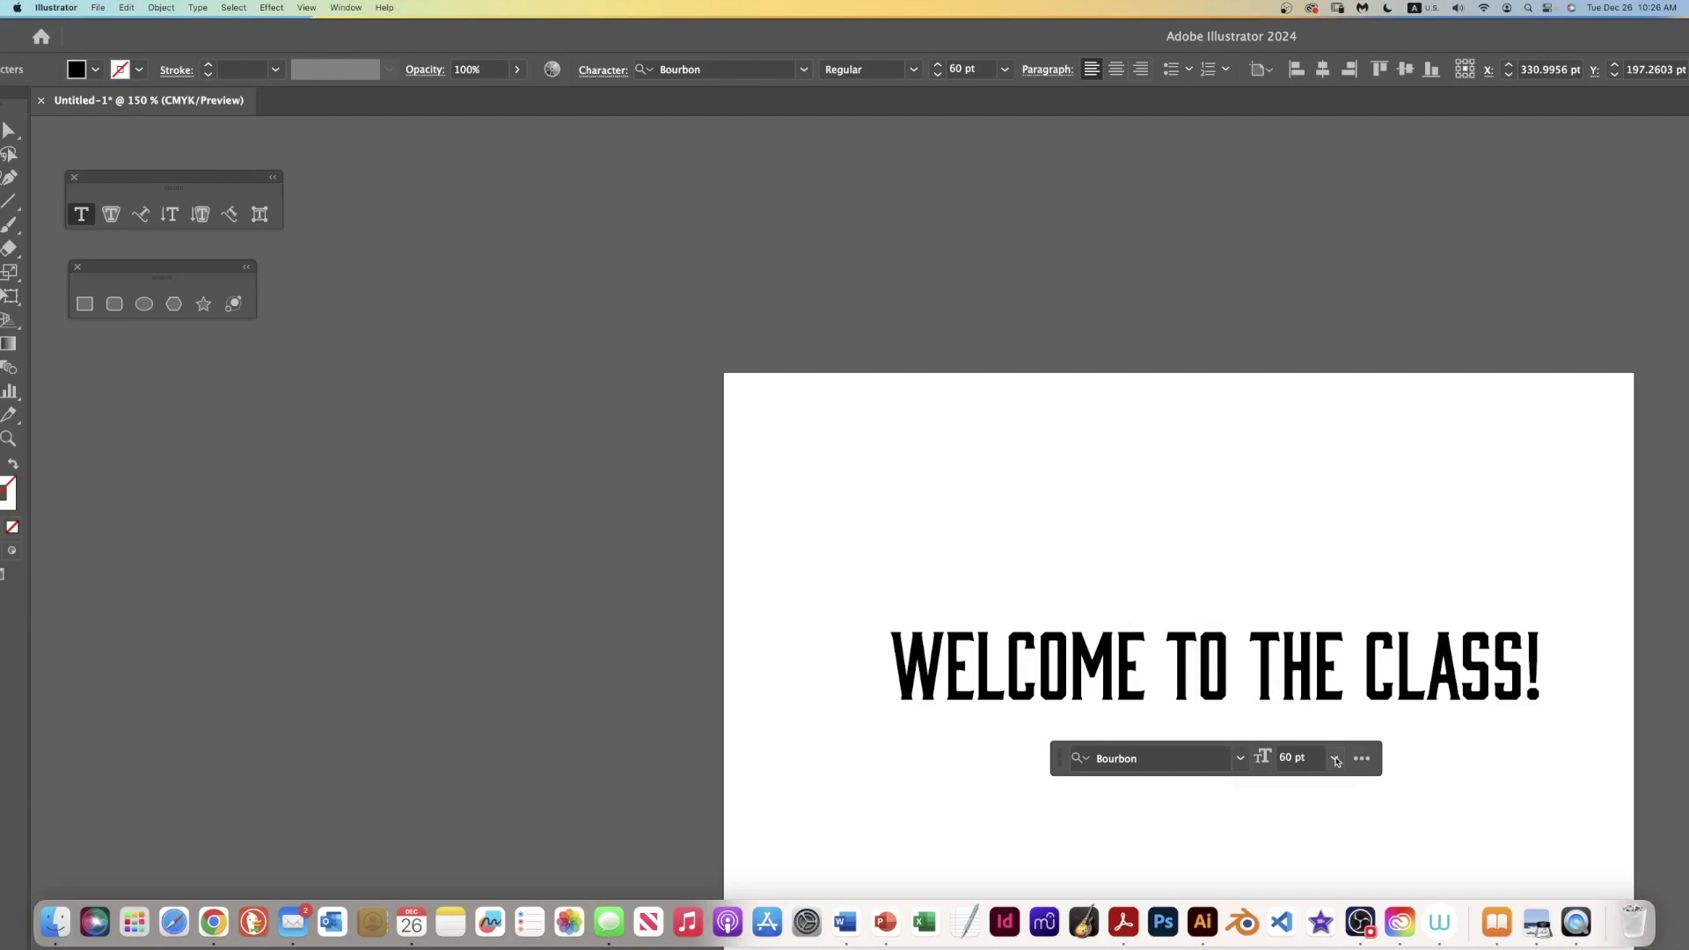
{"action": "double_click", "coordinate": [901, 672]}
{"action": "left_click", "coordinate": [1054, 659]}
{"action": "key", "text": "super+a"}
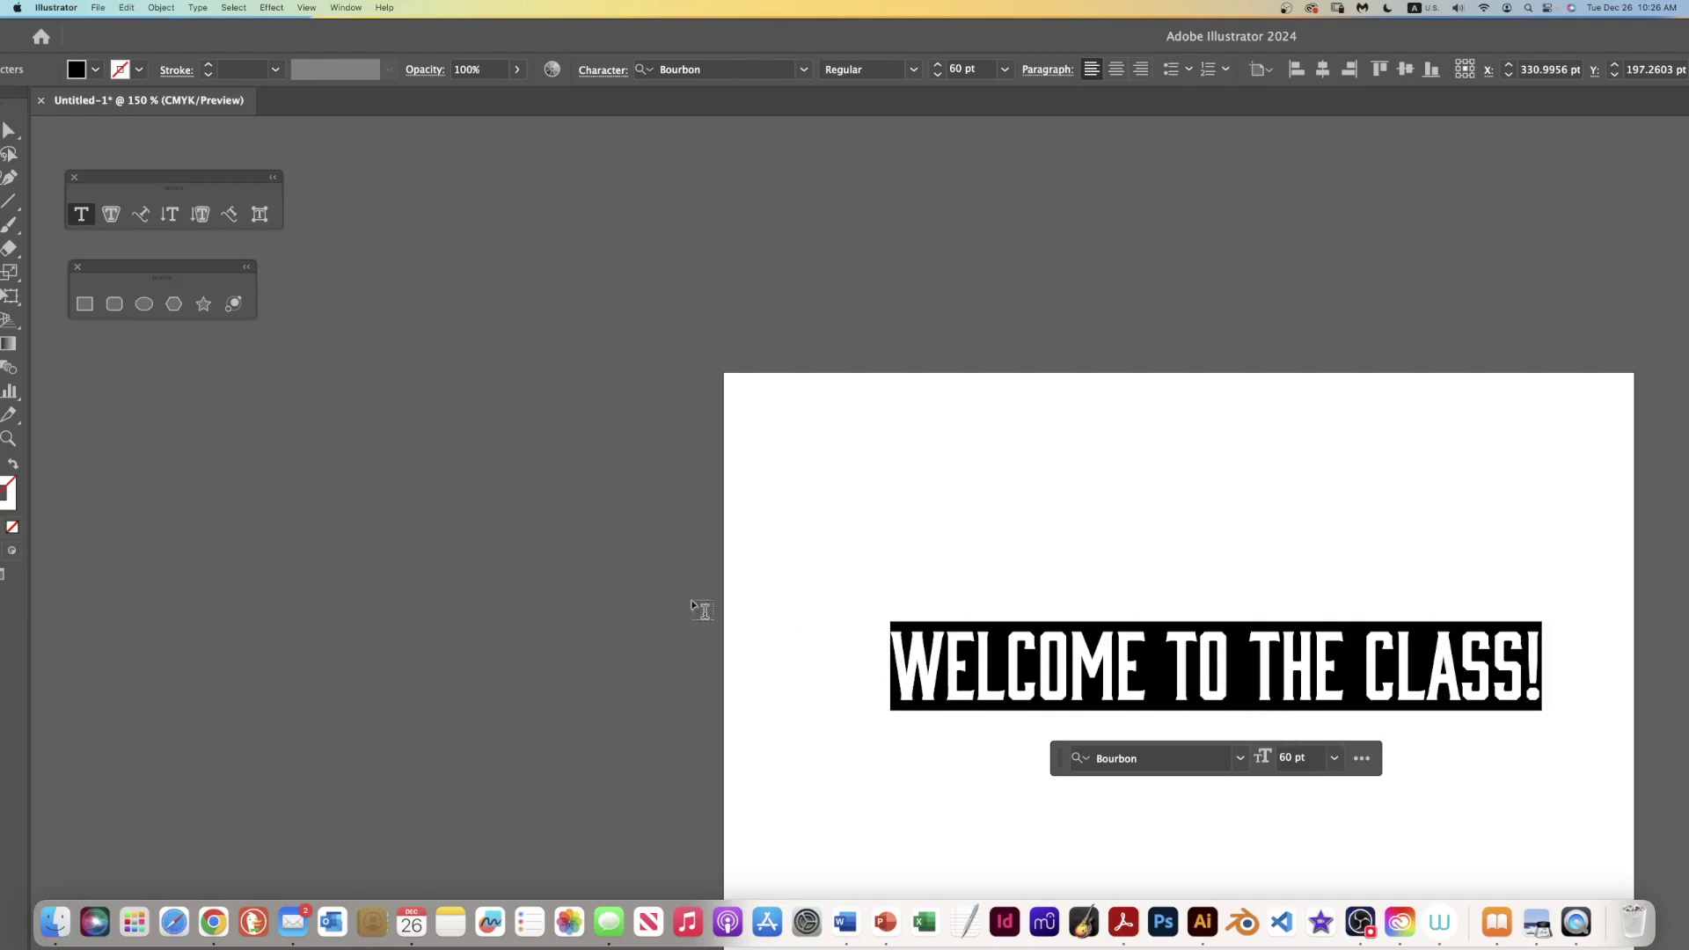
{"action": "left_click", "coordinate": [1532, 666]}
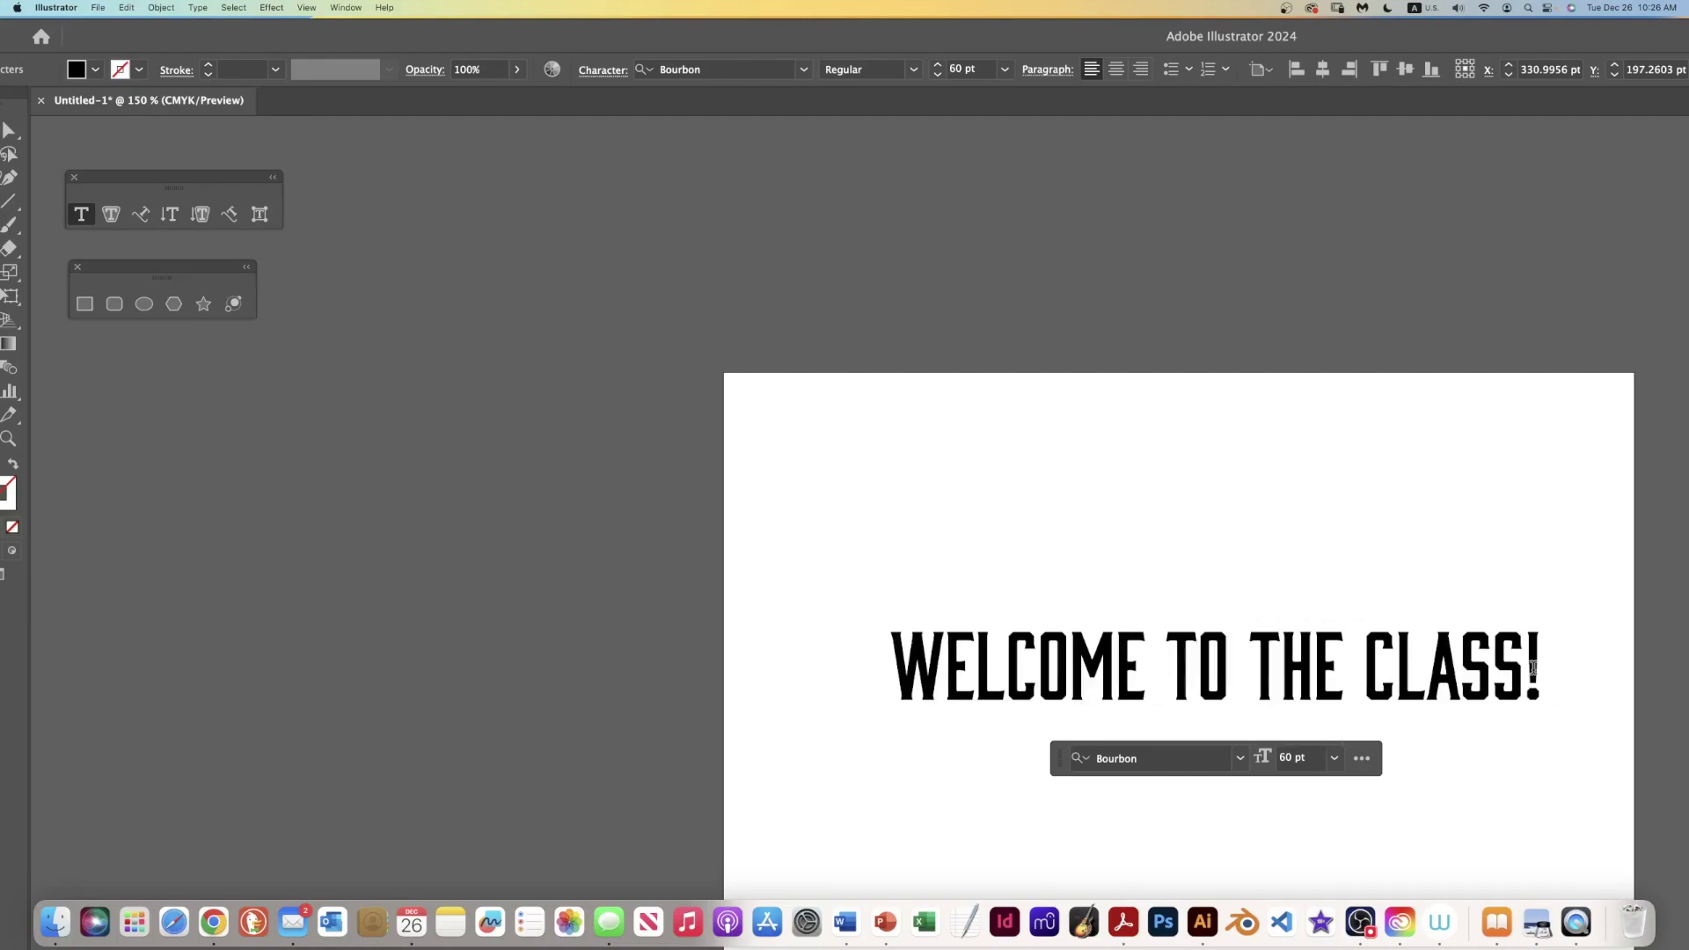
{"action": "key", "text": "BackSpace"}
{"action": "key", "text": "BackSpace"}
{"action": "key", "text": "BackSpace"}
{"action": "key", "text": "BackSpace"}
{"action": "key", "text": "BackSpace"}
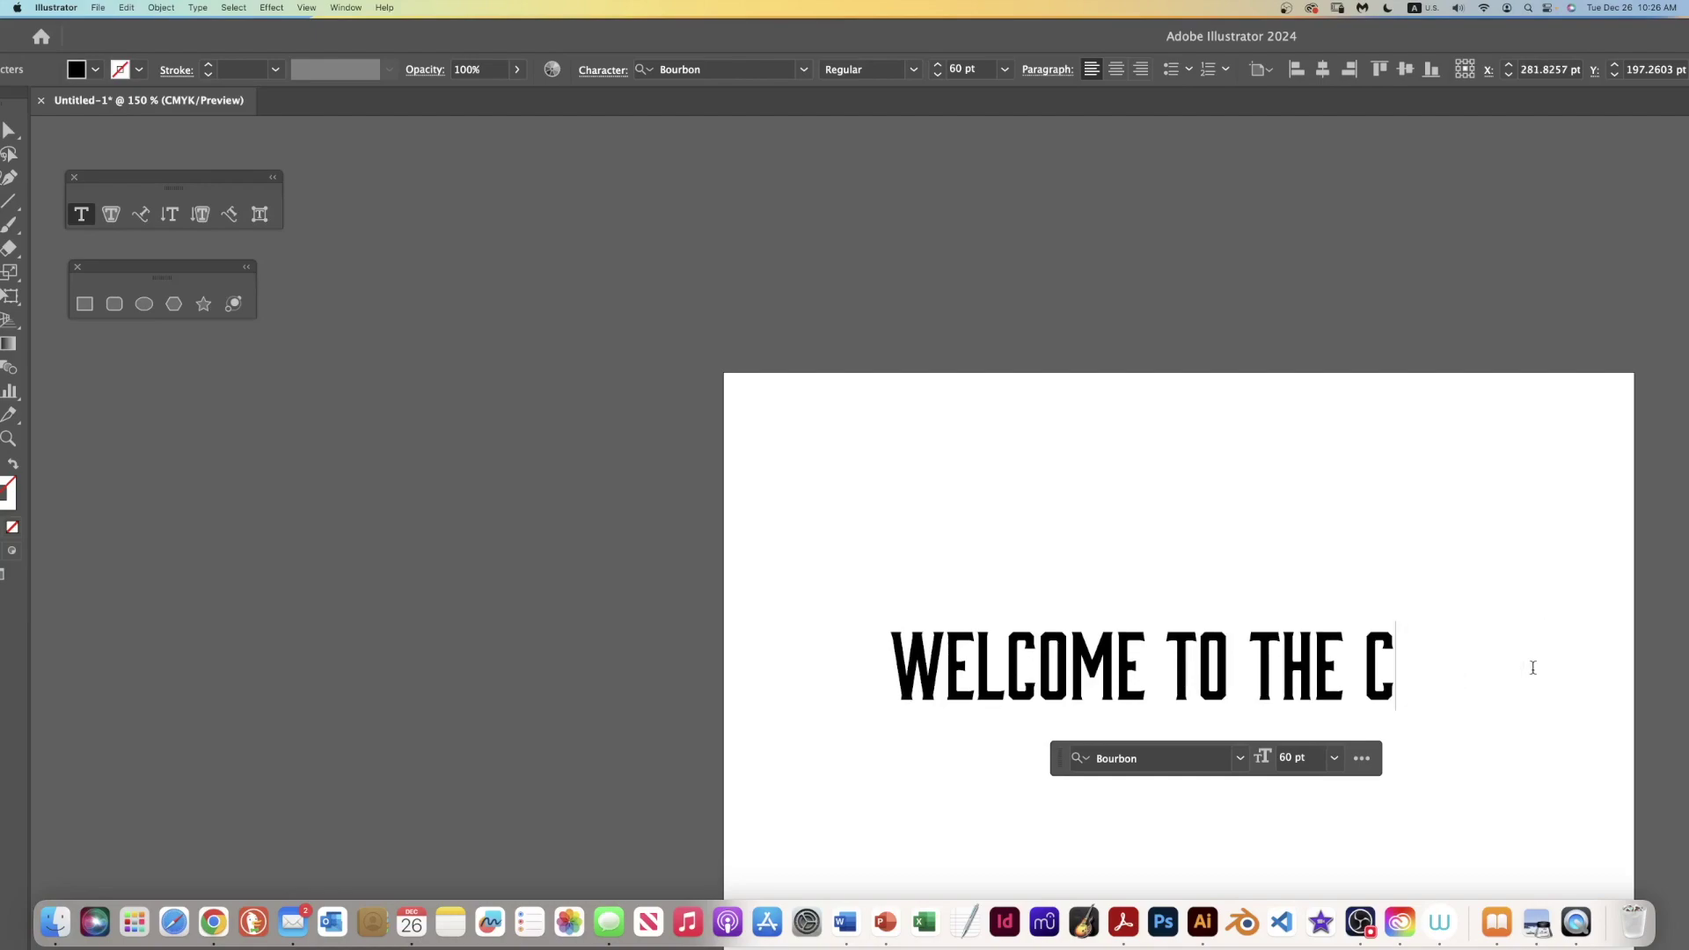
{"action": "type", "text": "OURSE"}
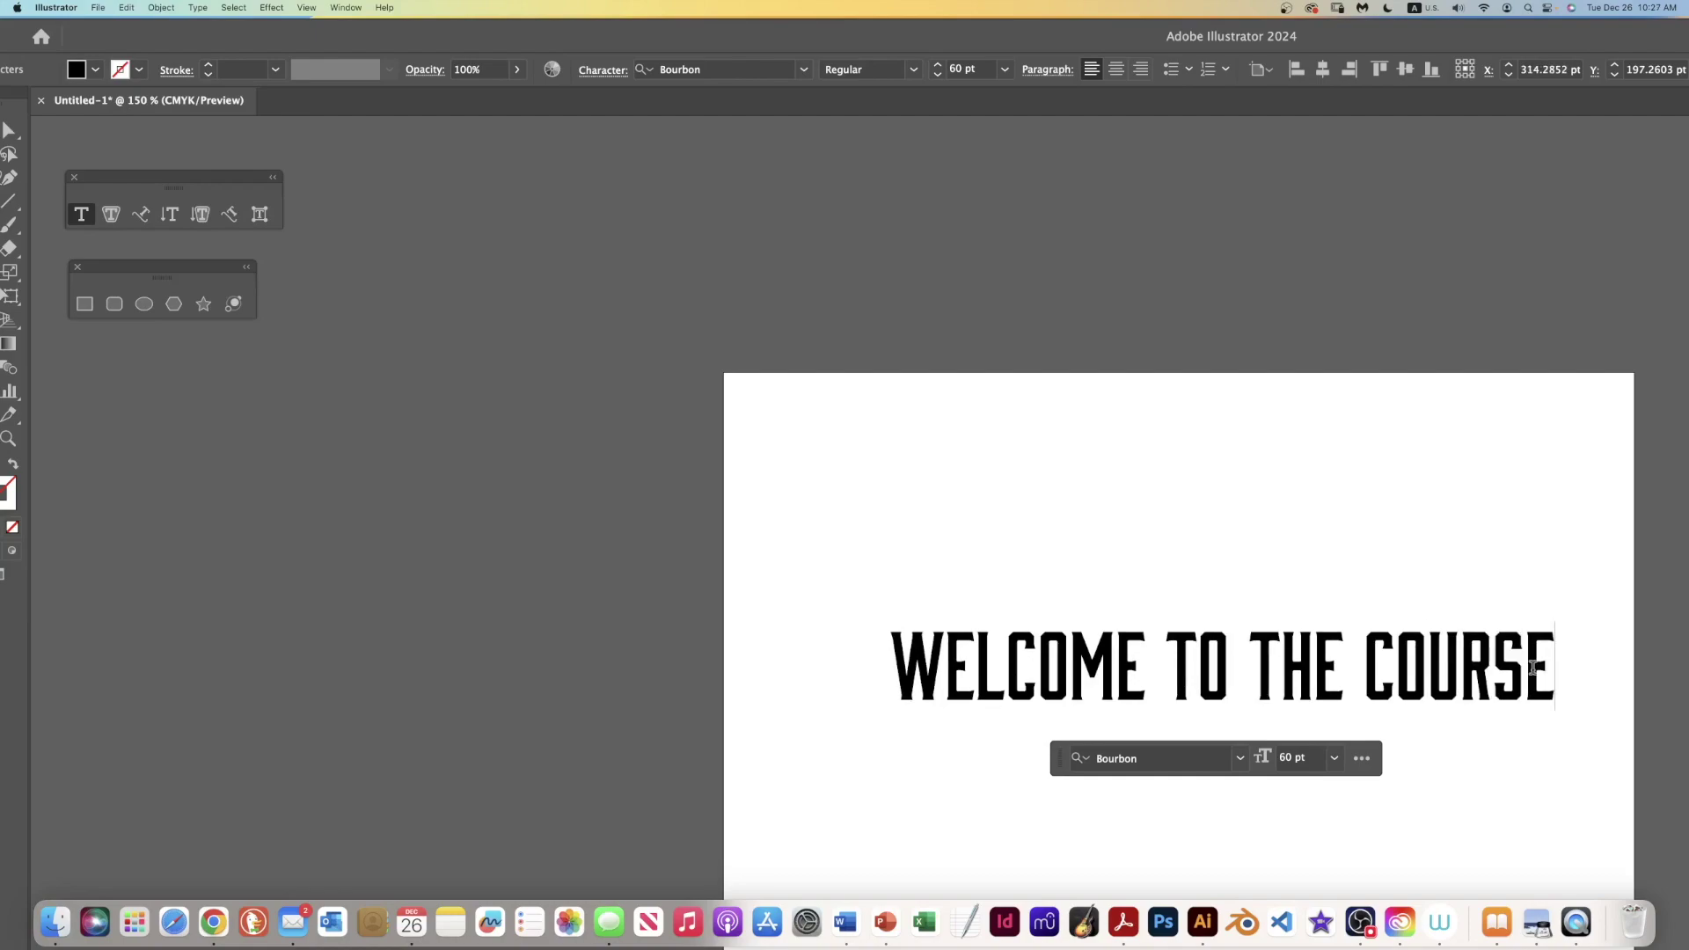
{"action": "type", "text": "!"}
Set the whole headline to 72 pt and nudge it slightly left and up.
{"action": "double_click", "coordinate": [1291, 670]}
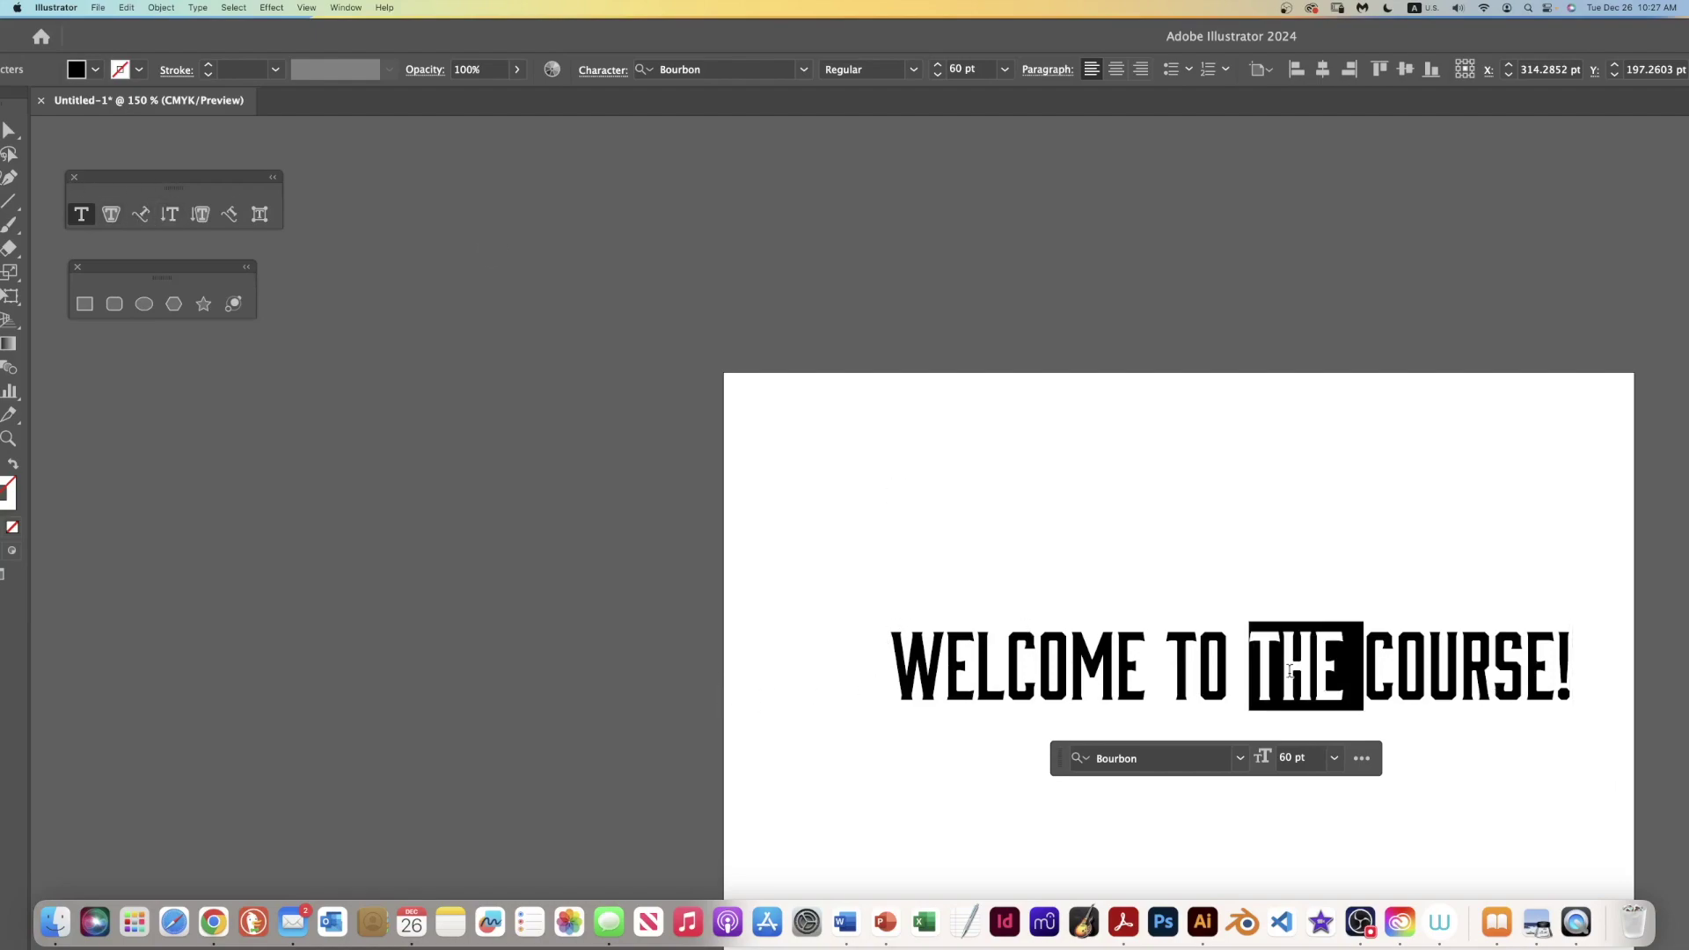
{"action": "key", "text": "super+a"}
{"action": "left_click", "coordinate": [1348, 758]}
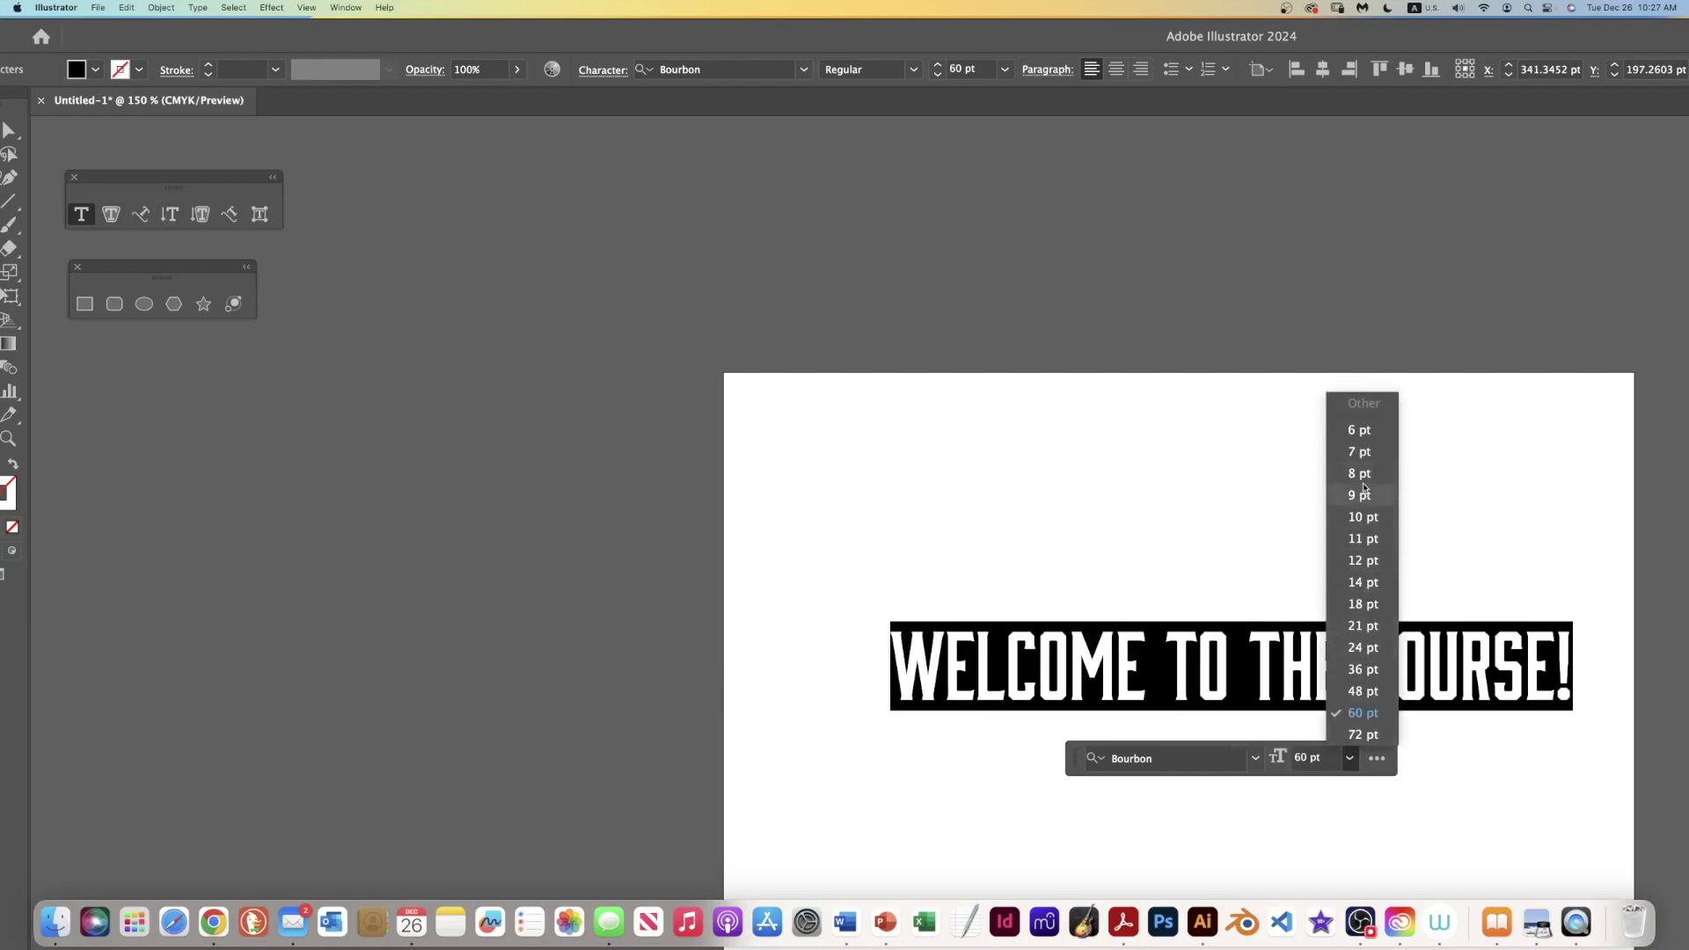
{"action": "left_click", "coordinate": [1366, 734]}
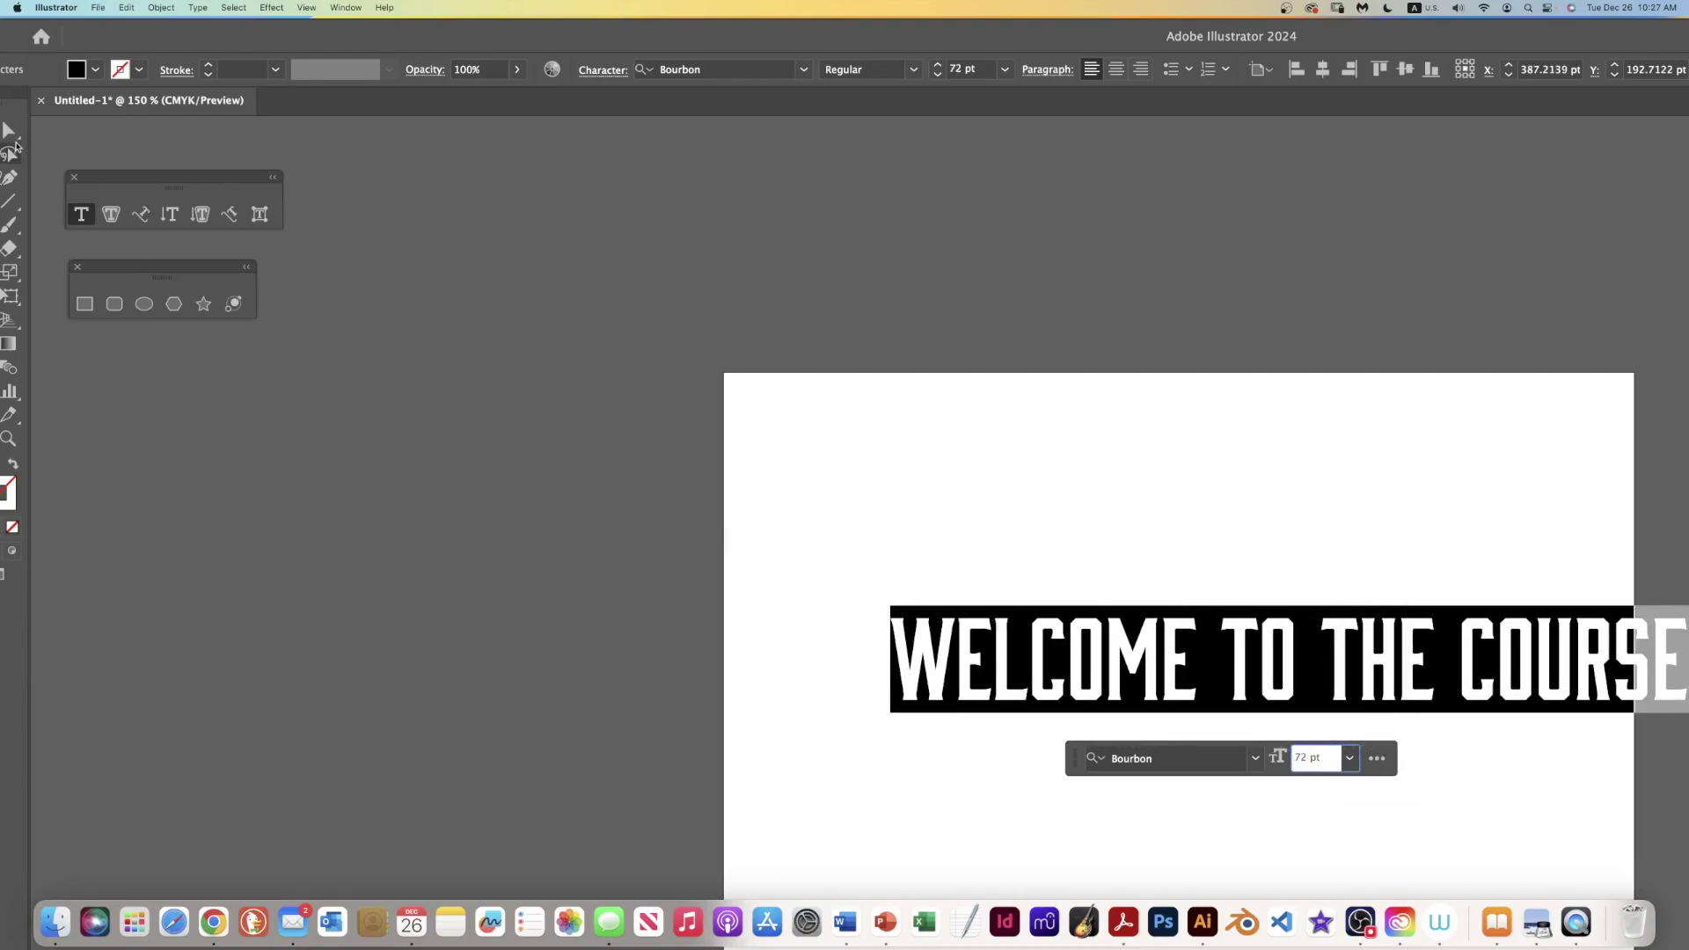
{"action": "left_click", "coordinate": [10, 129]}
{"action": "left_click_drag", "start_coordinate": [1291, 697], "coordinate": [1272, 692]}
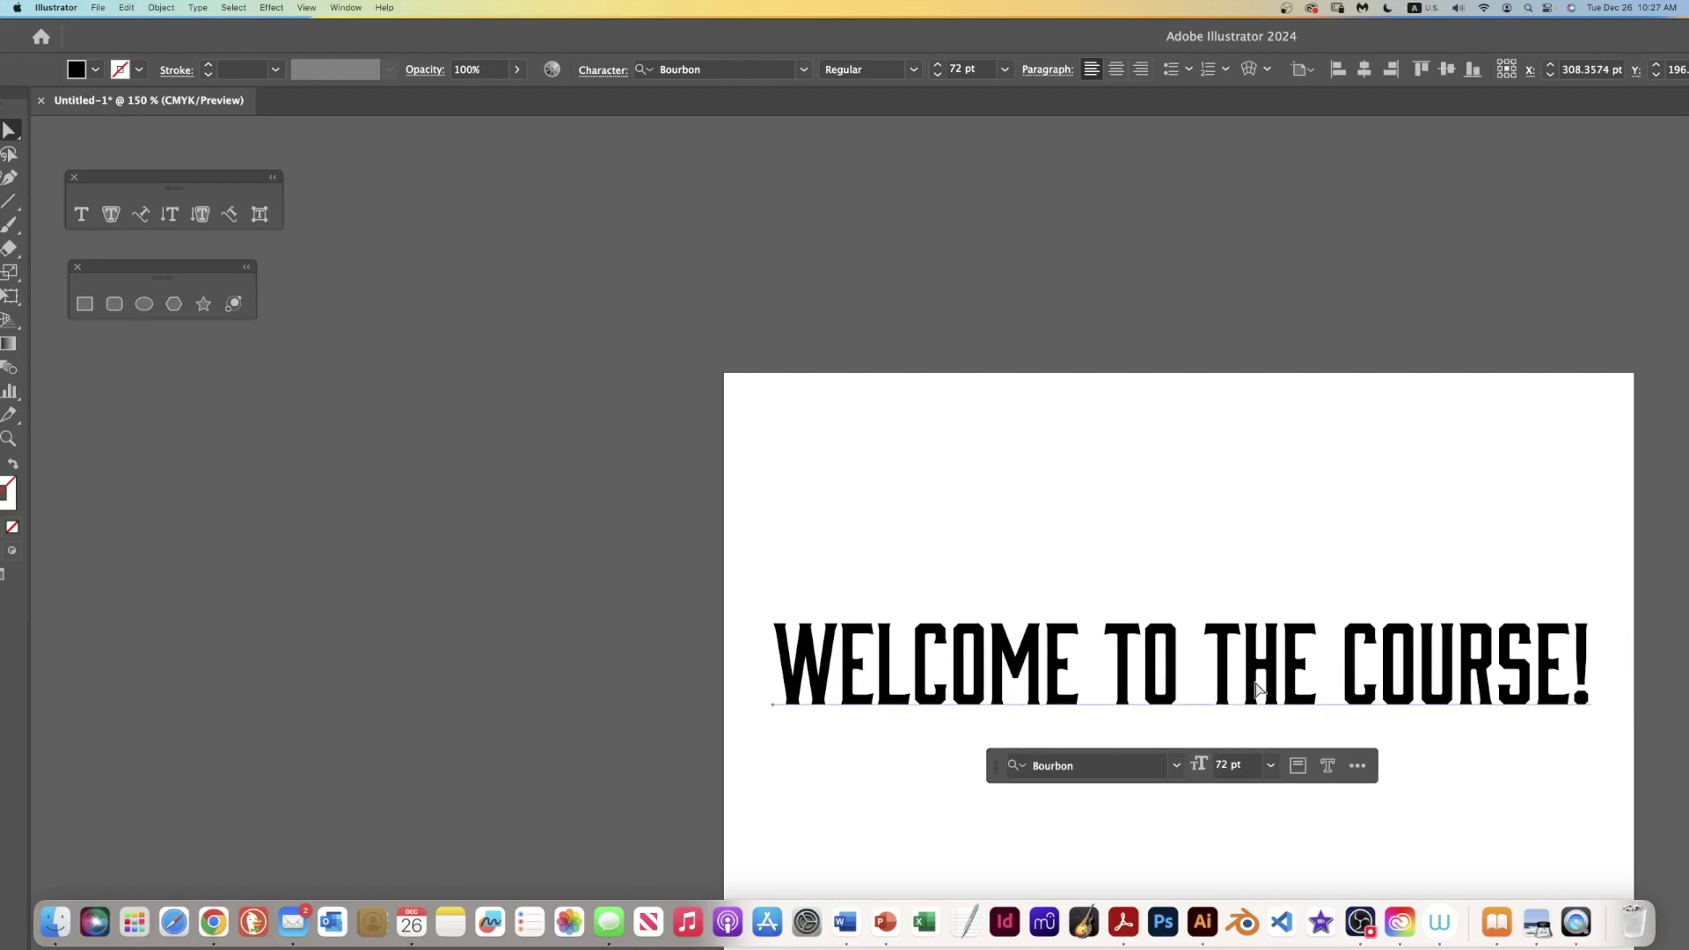
{"action": "double_click", "coordinate": [1254, 682]}
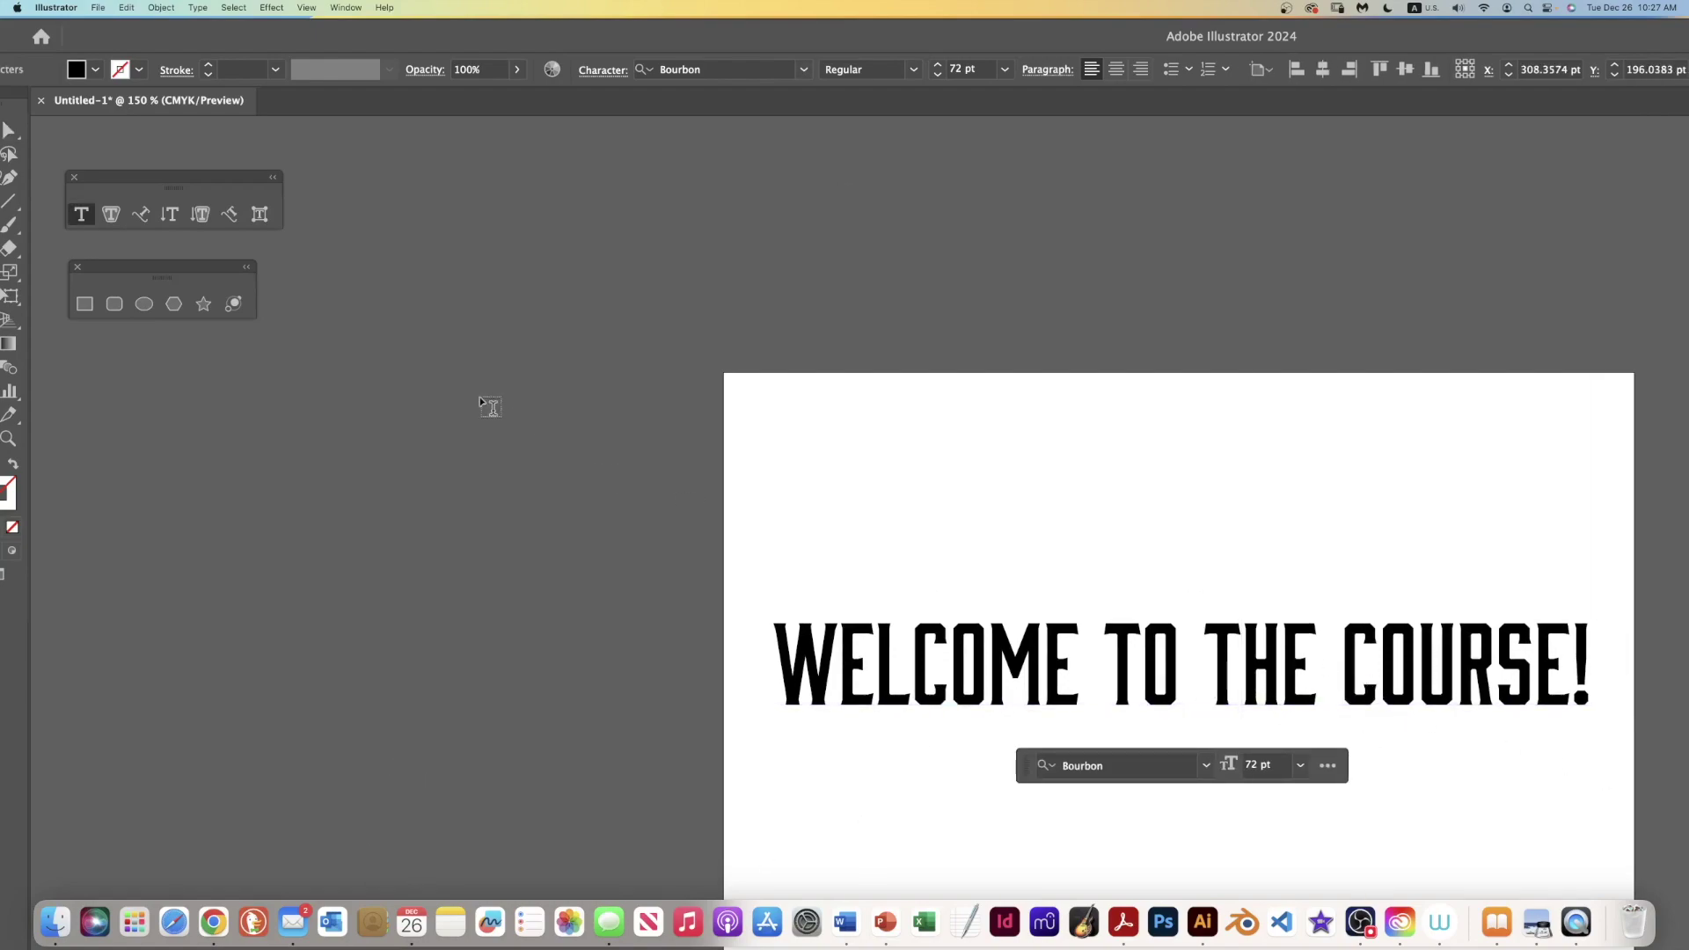
Outline the 'WELCOME TO THE COURSE!' text, then pan and zoom in on it.
{"action": "left_click_drag", "start_coordinate": [773, 667], "coordinate": [1613, 606]}
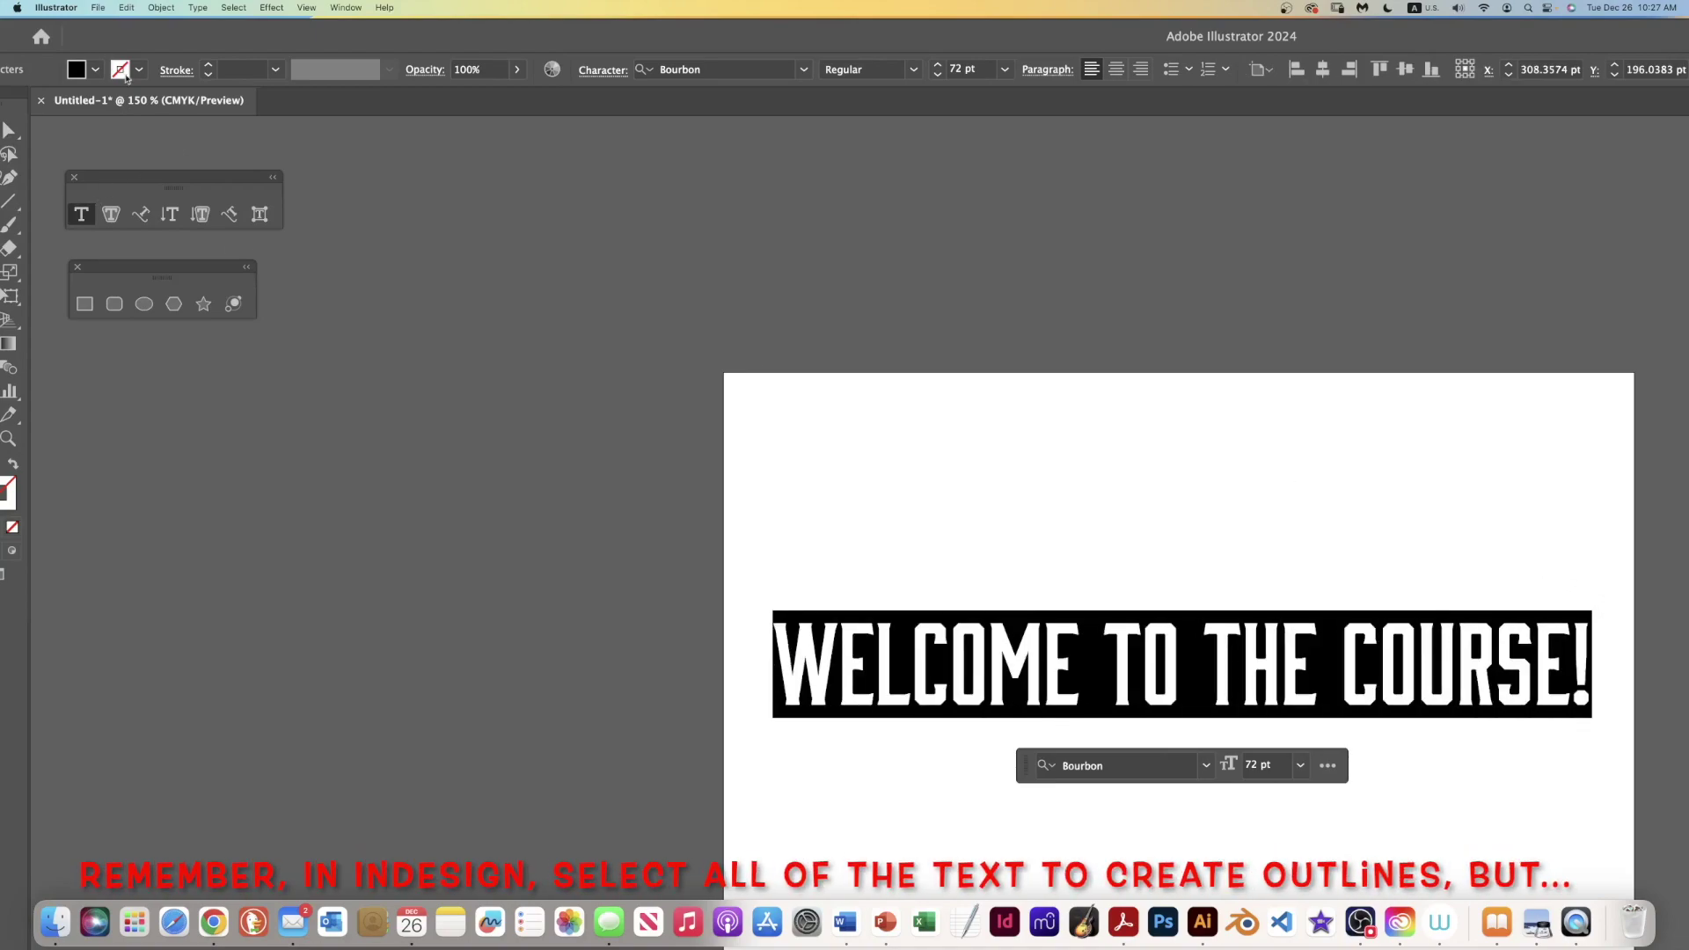
{"action": "left_click", "coordinate": [195, 7]}
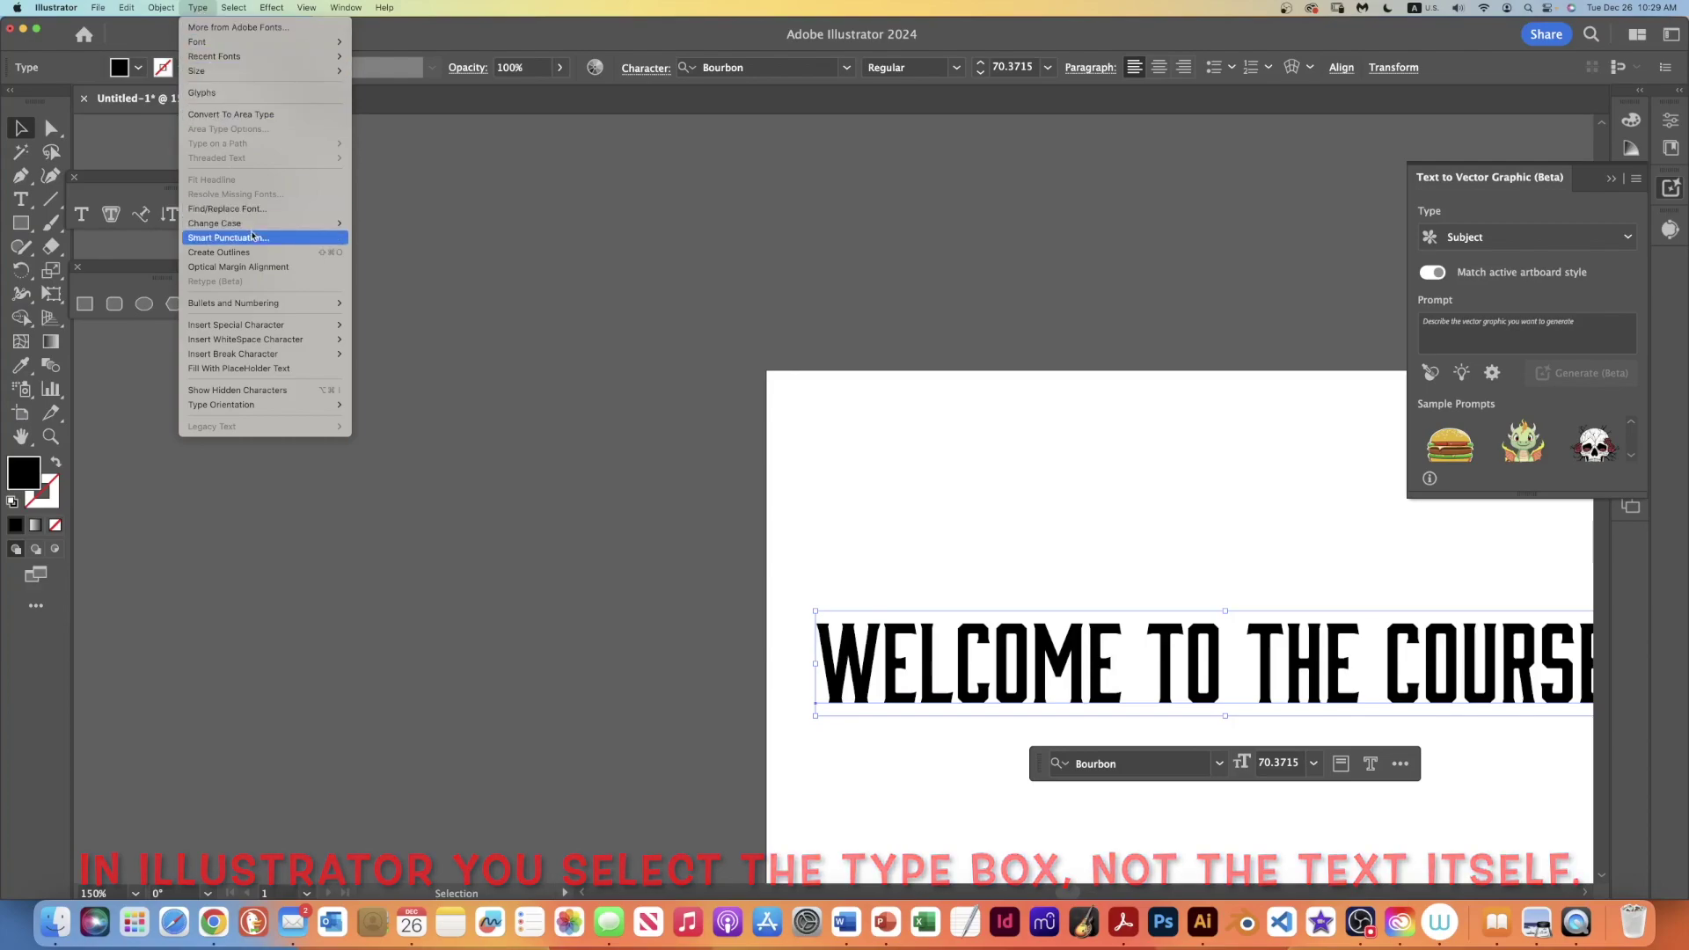
{"action": "left_click", "coordinate": [228, 251]}
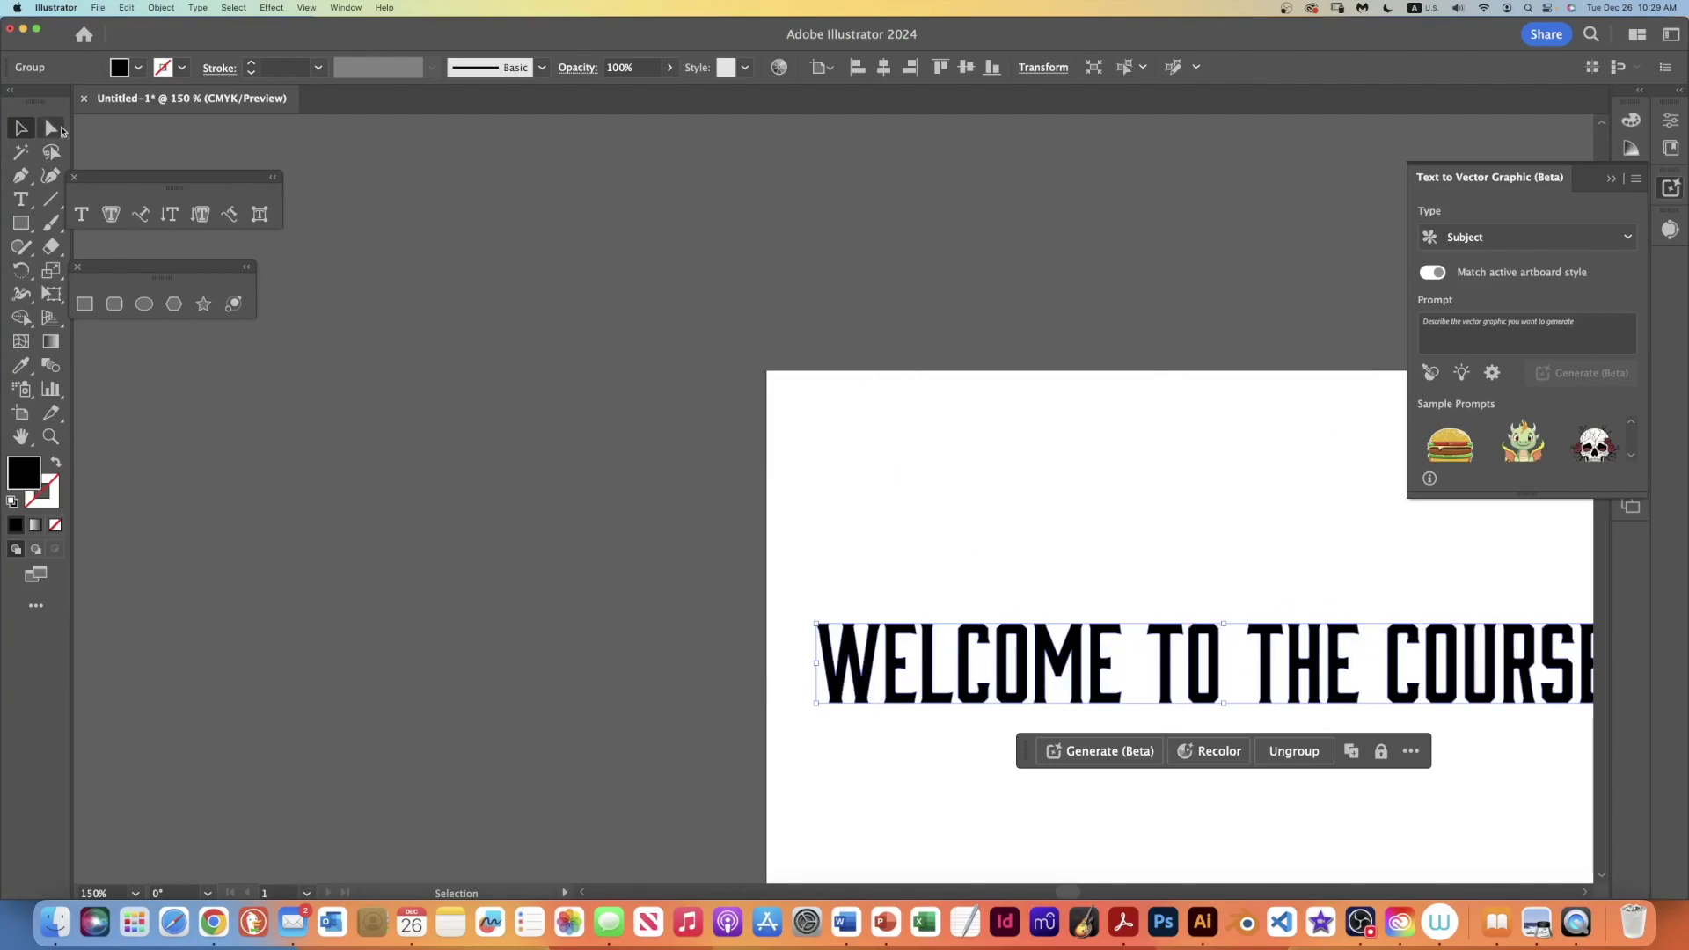
{"action": "left_click", "coordinate": [33, 127]}
{"action": "key", "text": "h"}
{"action": "mouse_move", "coordinate": [1091, 421]}
{"action": "left_mouse_down"}
{"action": "mouse_move", "coordinate": [654, 317]}
{"action": "mouse_move", "coordinate": [668, 226]}
{"action": "left_mouse_up"}
{"action": "key", "text": "super+equal"}
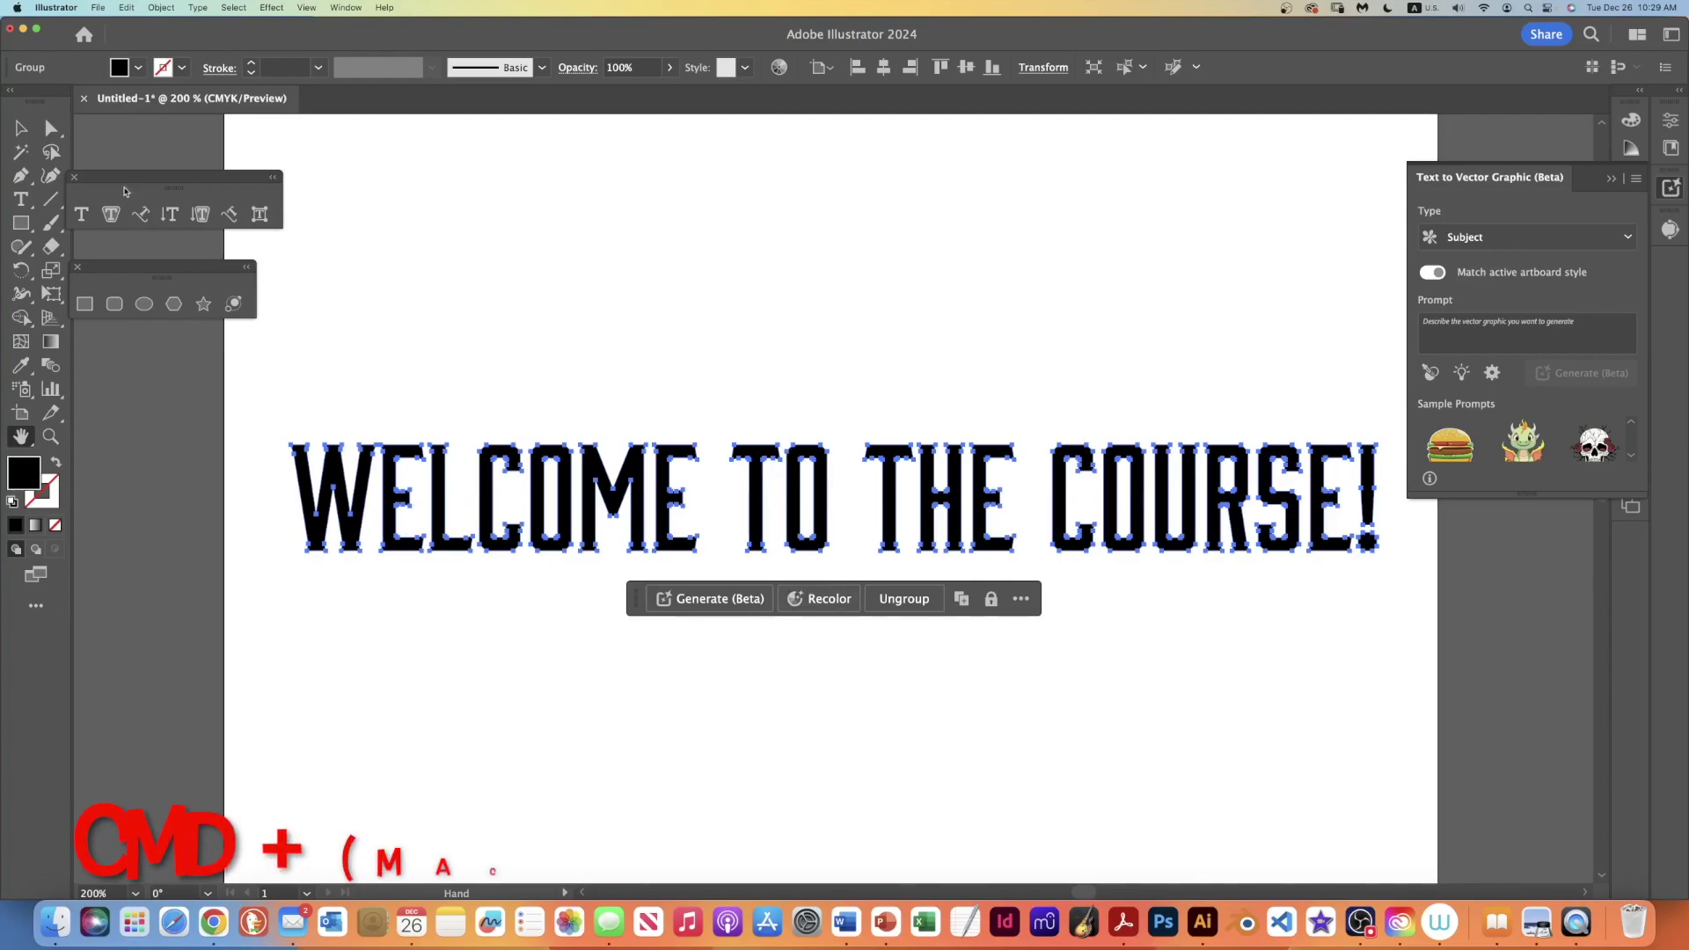
{"action": "left_click", "coordinate": [51, 130]}
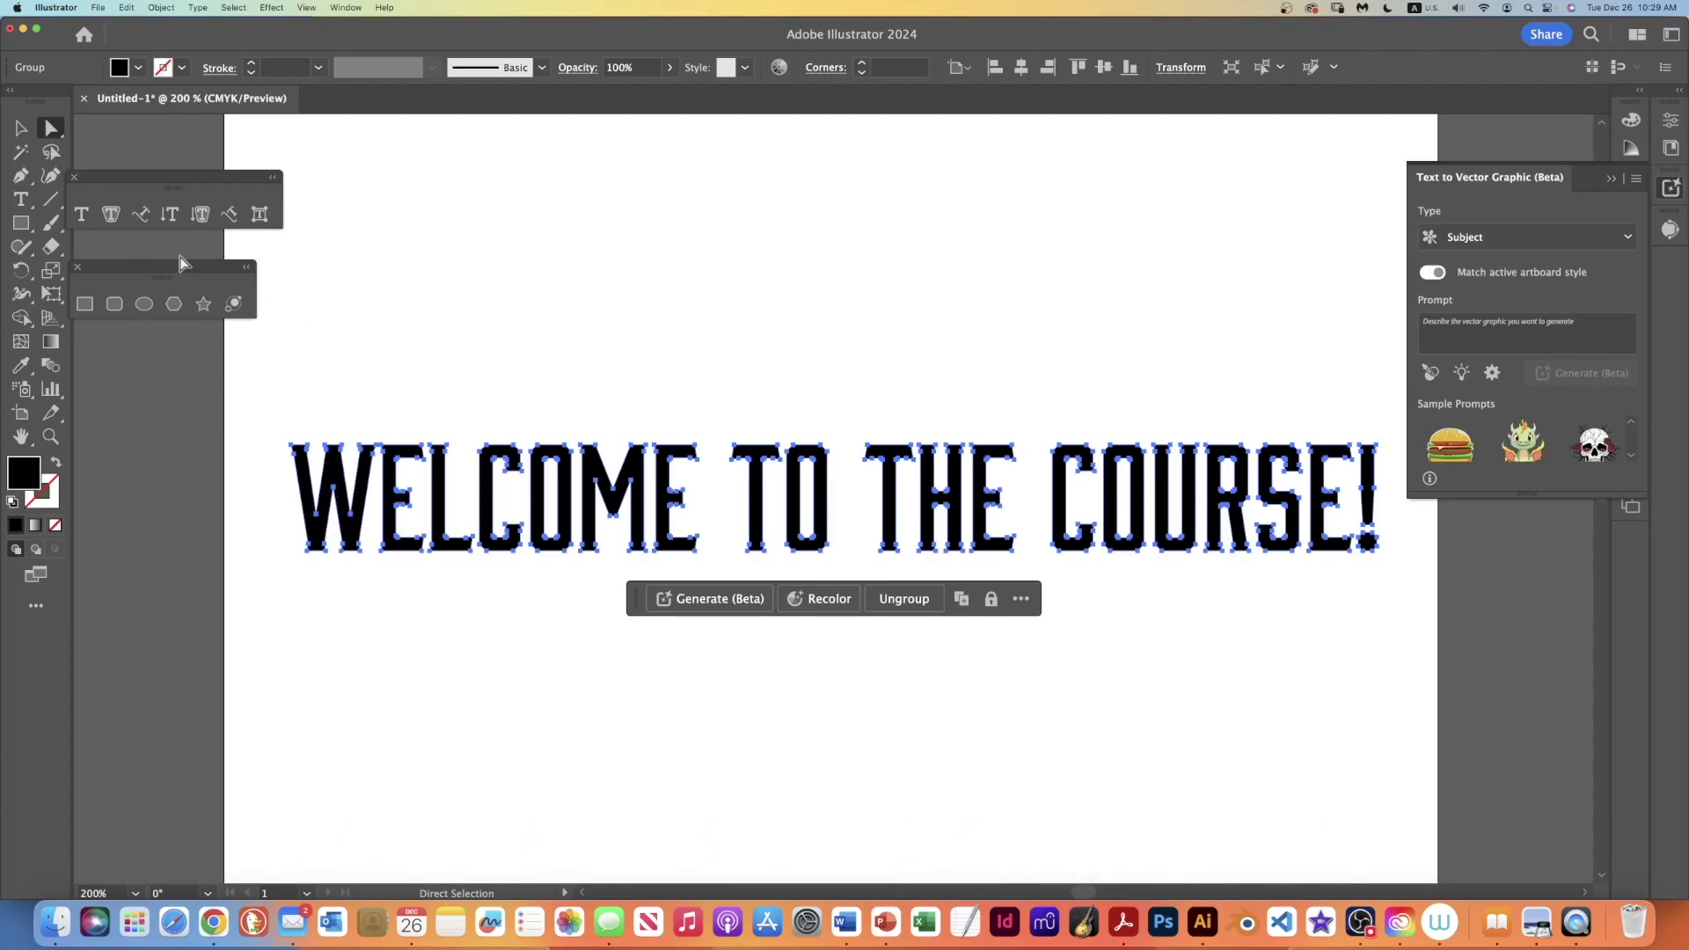
{"action": "left_click", "coordinate": [679, 301]}
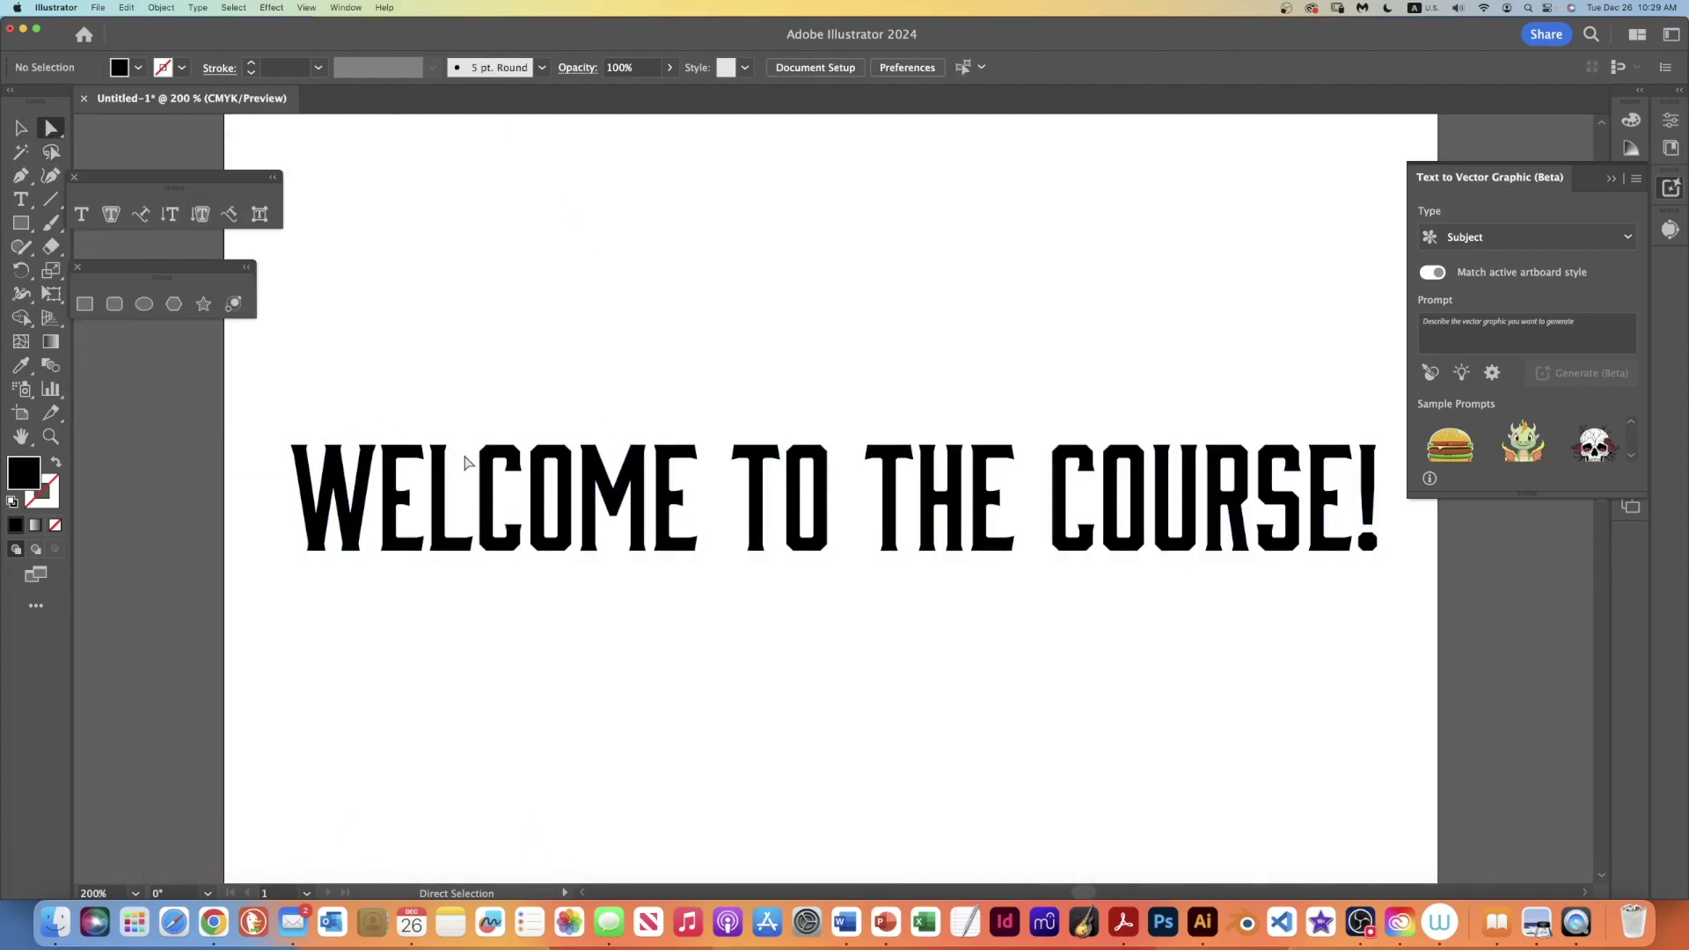
{"action": "left_click", "coordinate": [409, 499]}
{"action": "left_click_drag", "start_coordinate": [407, 500], "coordinate": [414, 493]}
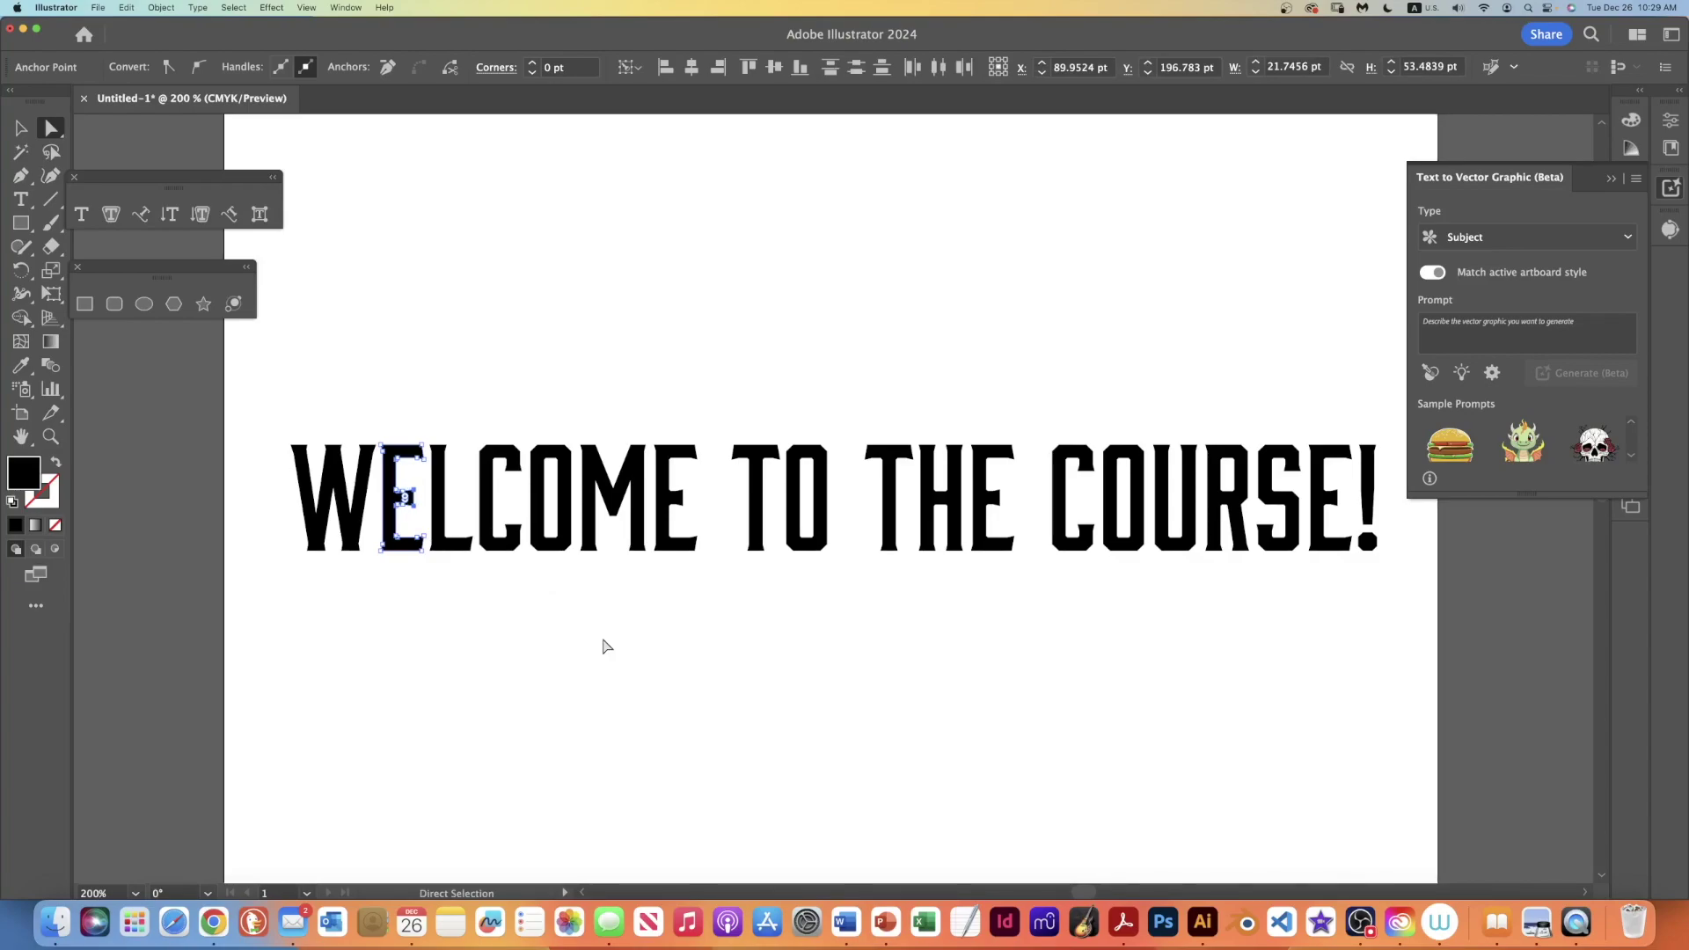
{"action": "left_click", "coordinate": [604, 645]}
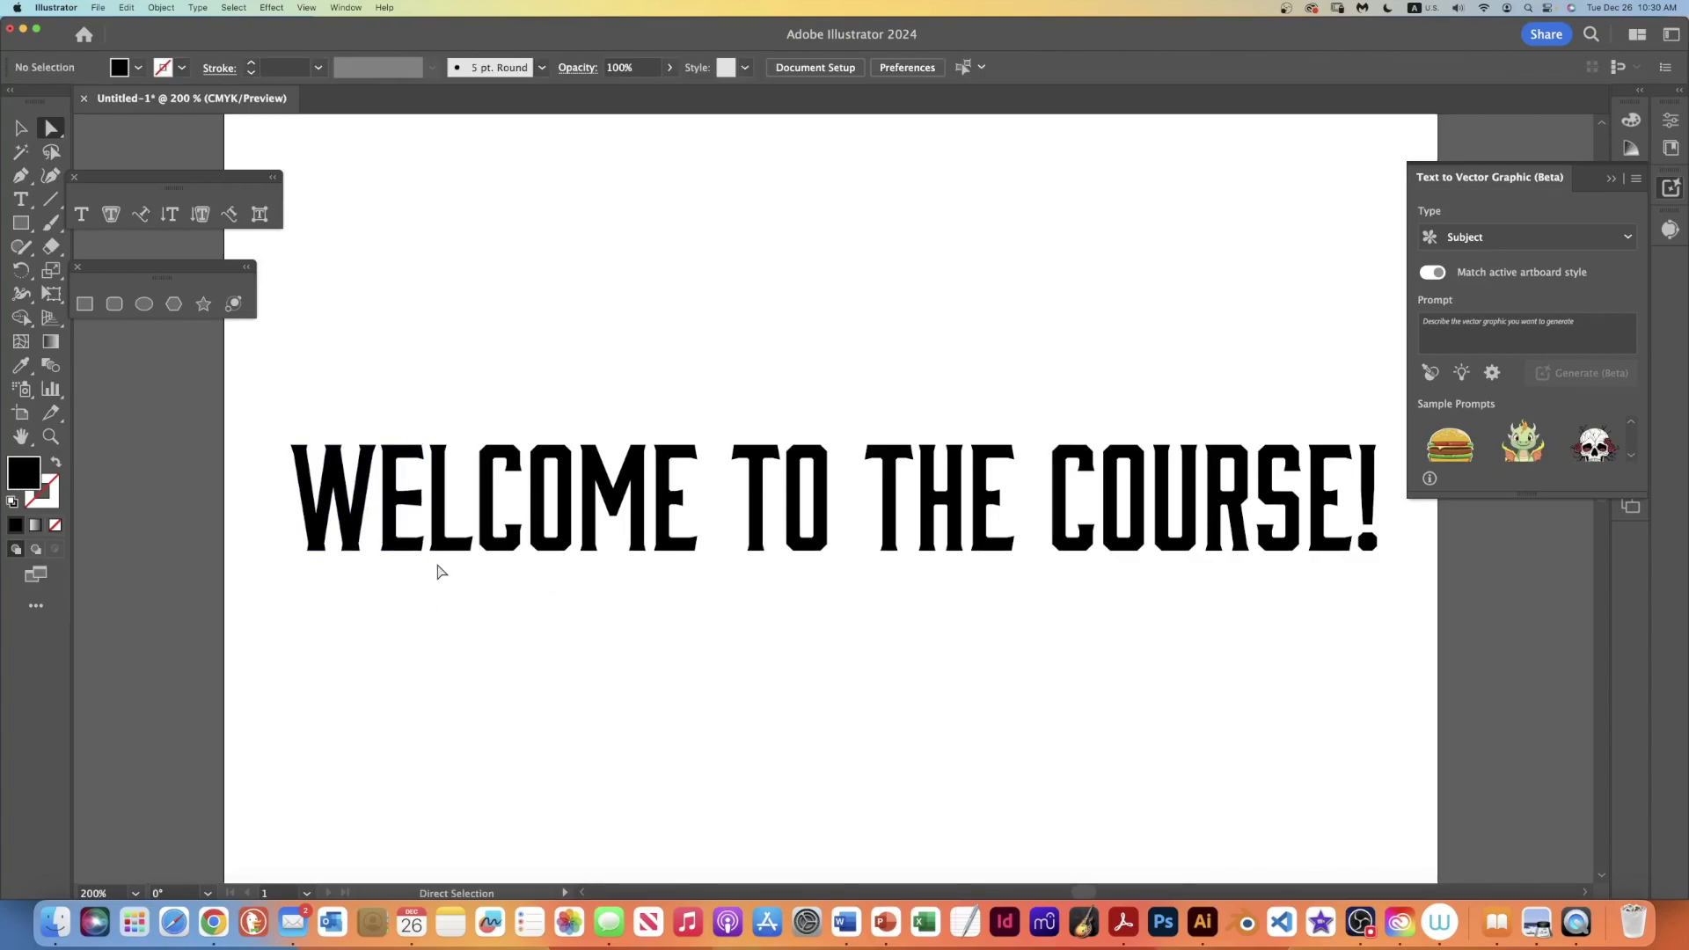
{"action": "left_click", "coordinate": [418, 499]}
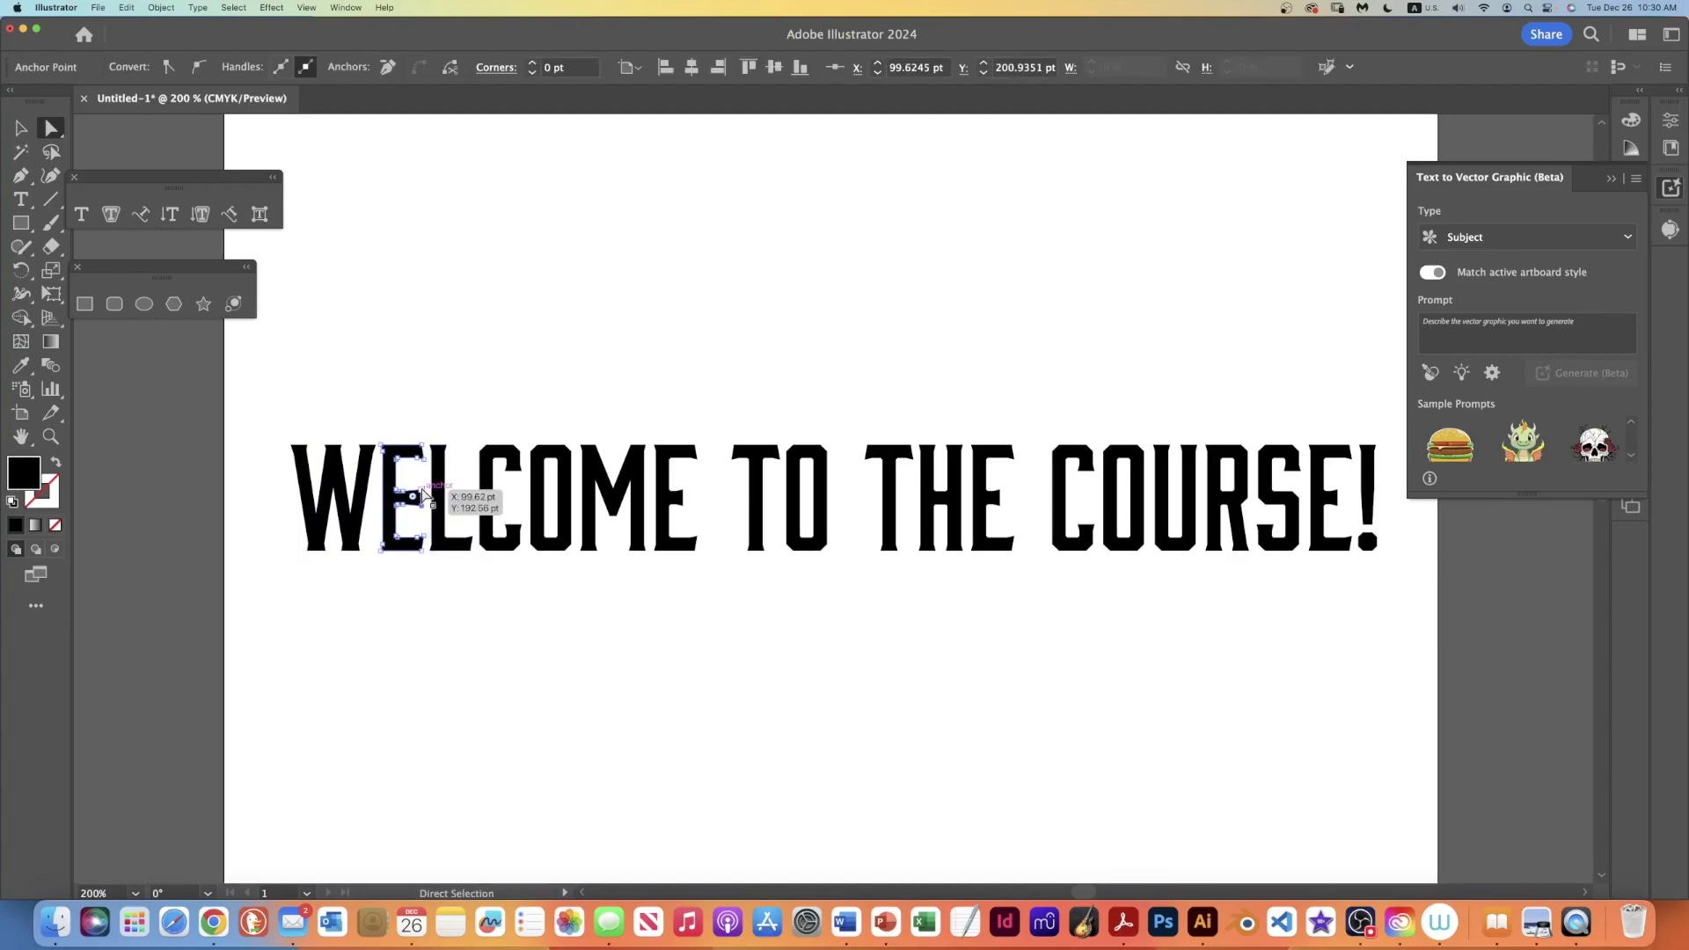
{"action": "left_click", "coordinate": [421, 497]}
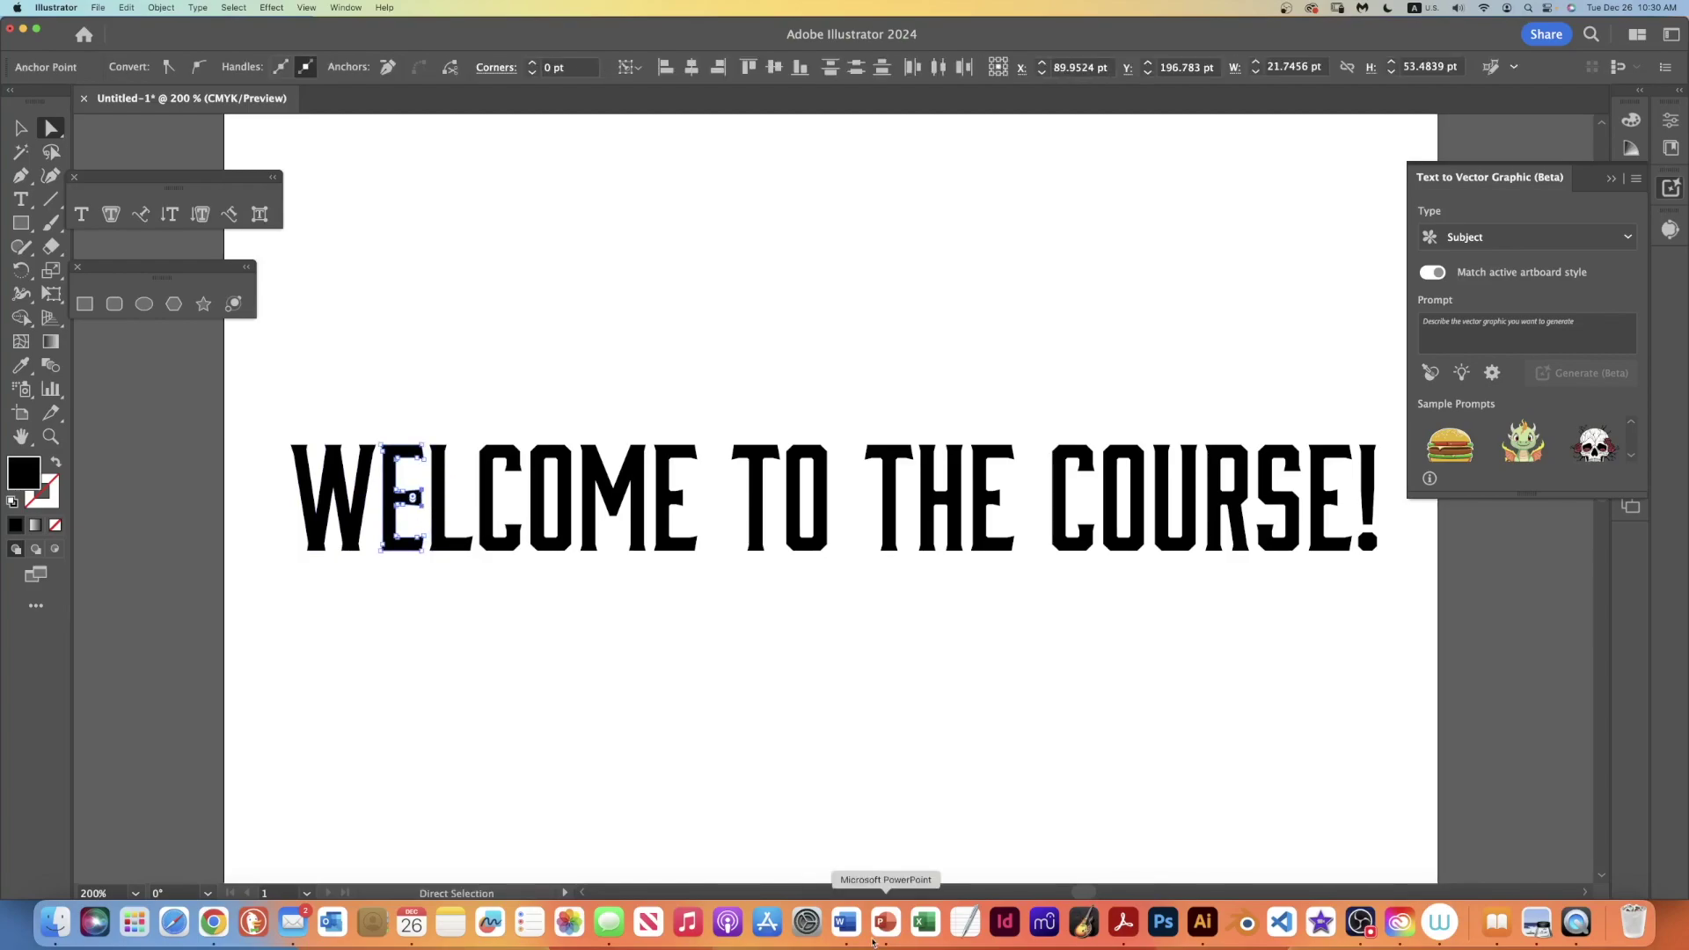
{"action": "left_click", "coordinate": [613, 679]}
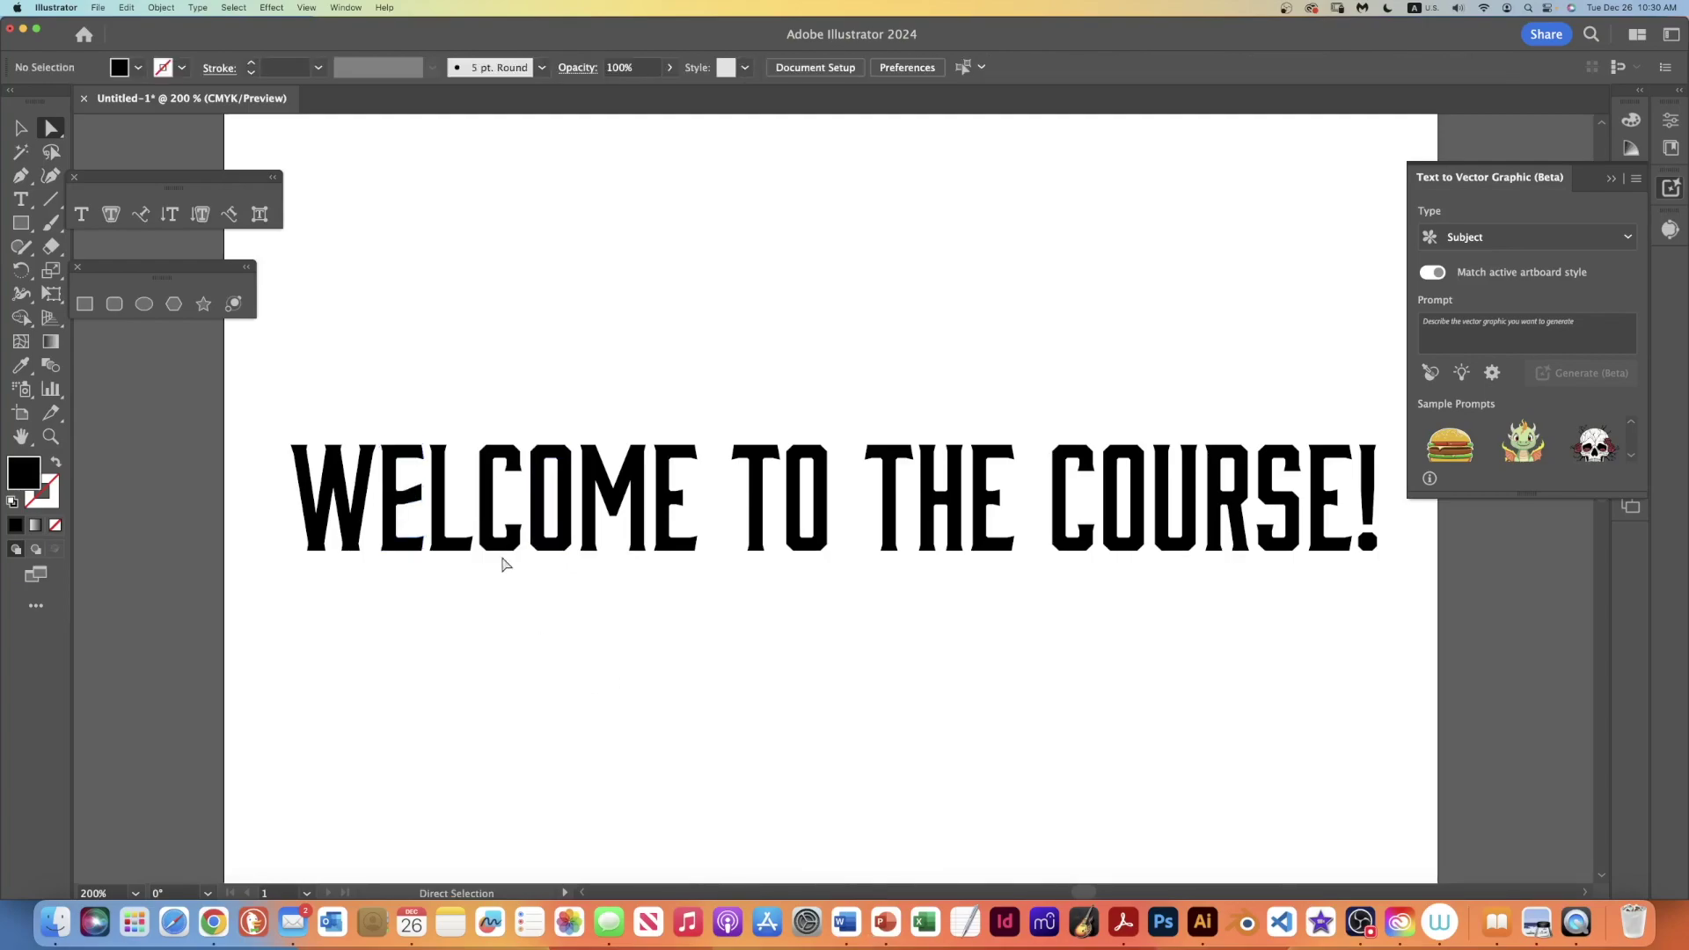
{"action": "left_click", "coordinate": [420, 495]}
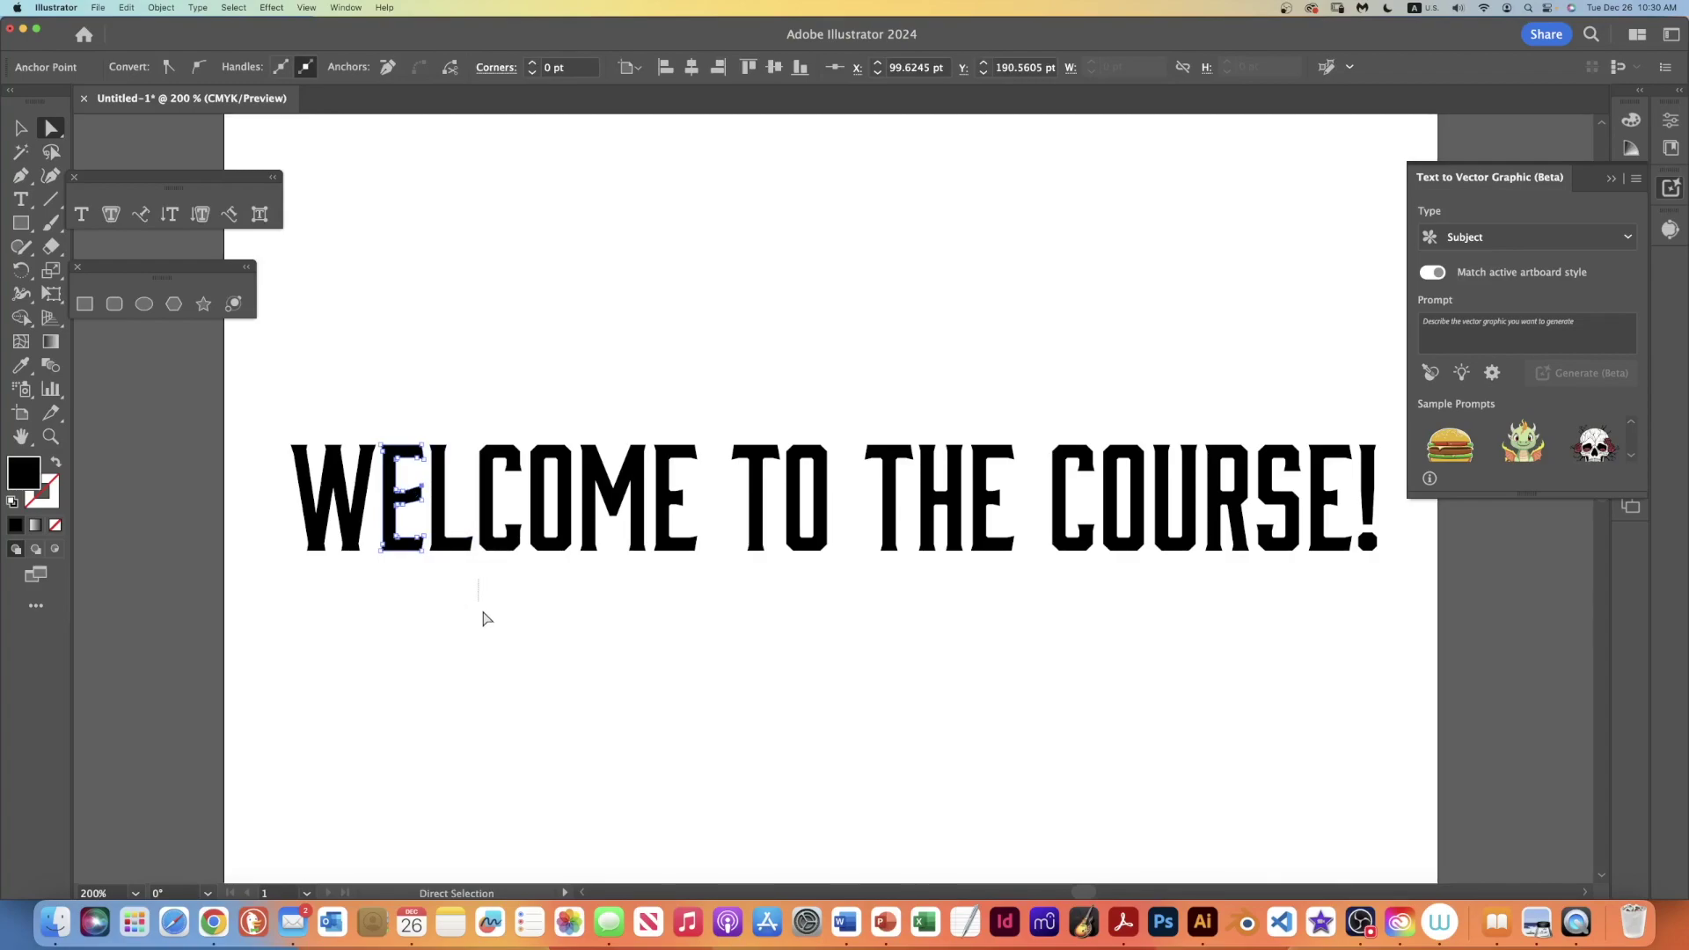
{"action": "left_click", "coordinate": [492, 619]}
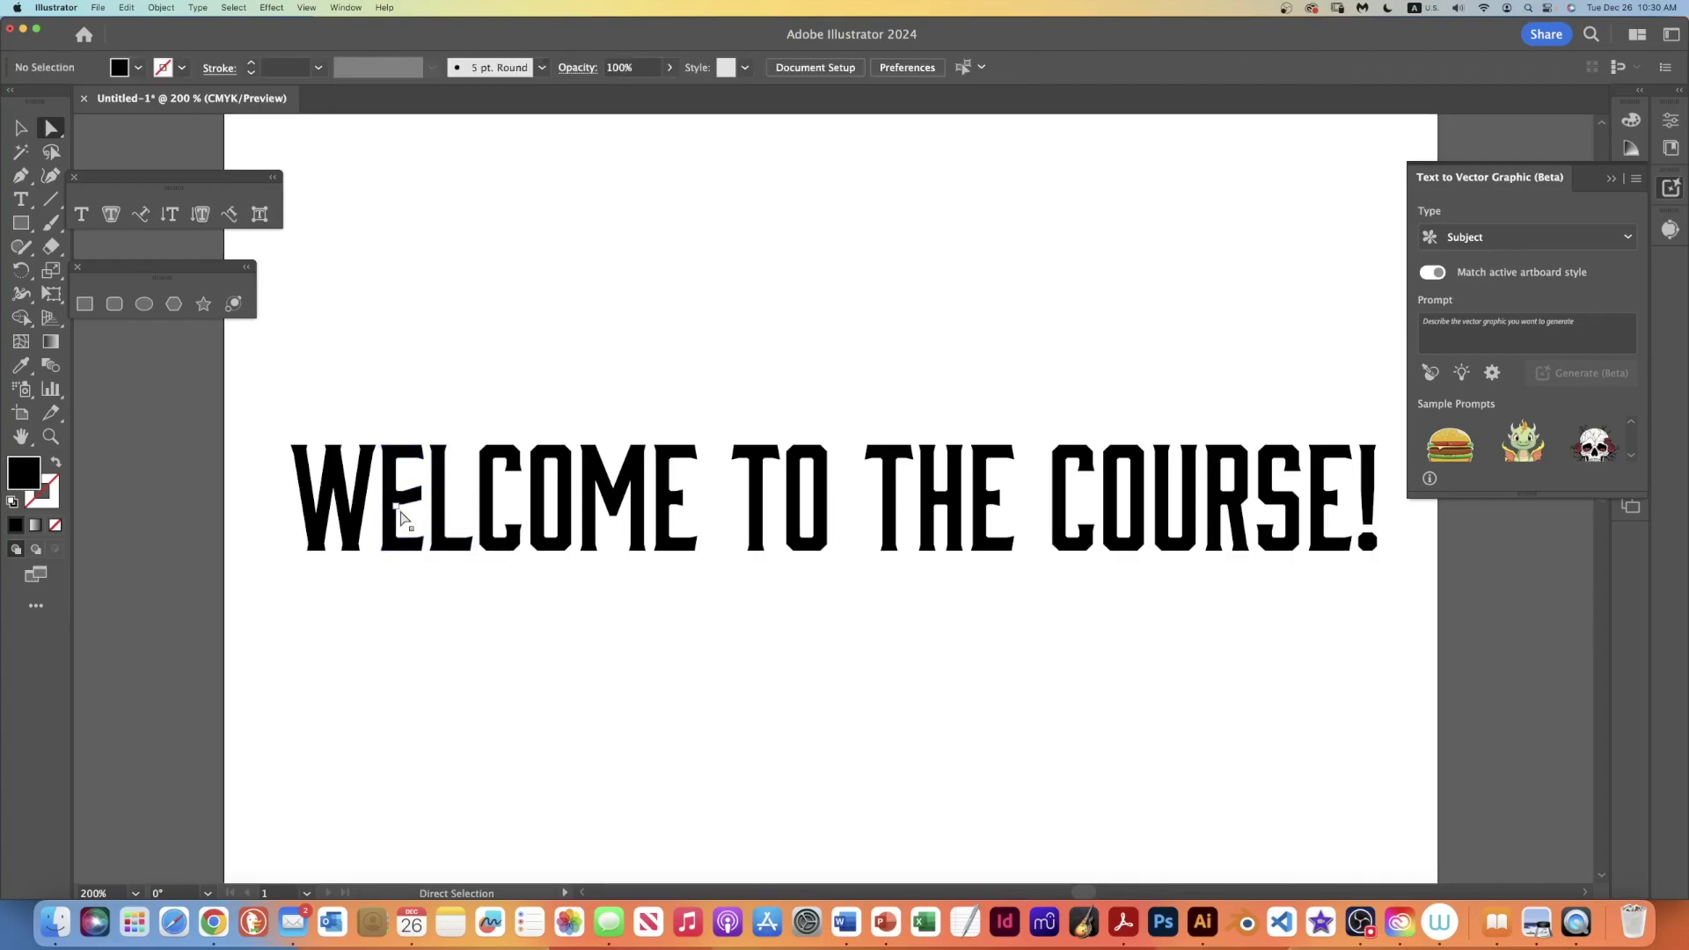
{"action": "left_click", "coordinate": [468, 543]}
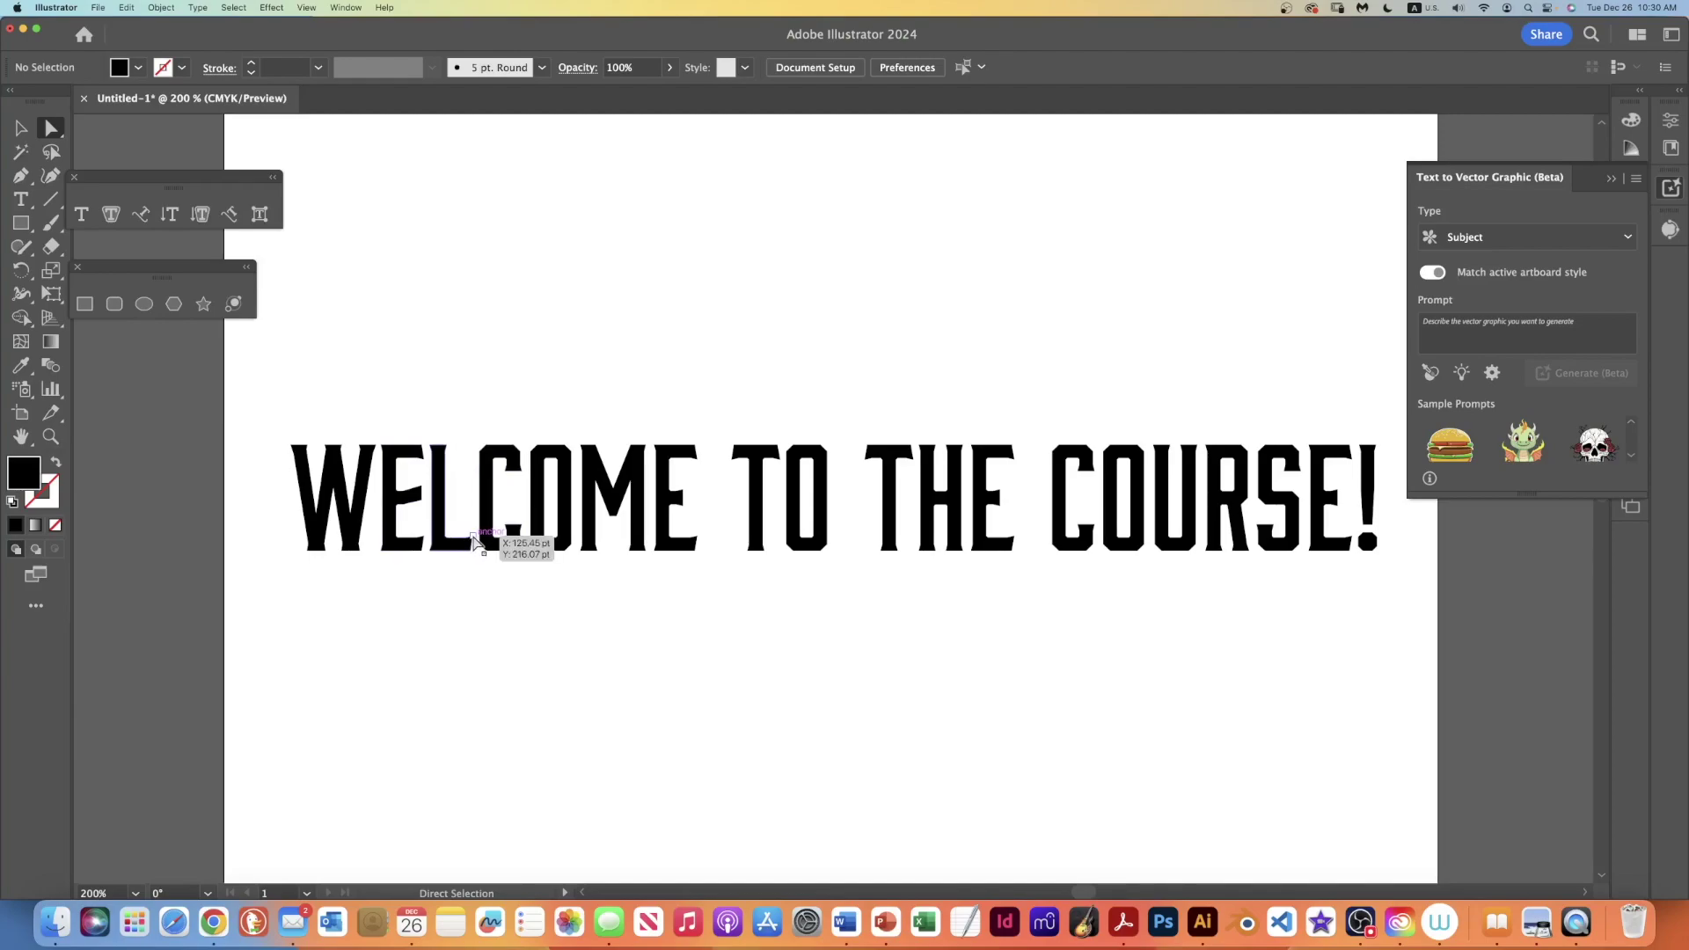
{"action": "left_click", "coordinate": [476, 541]}
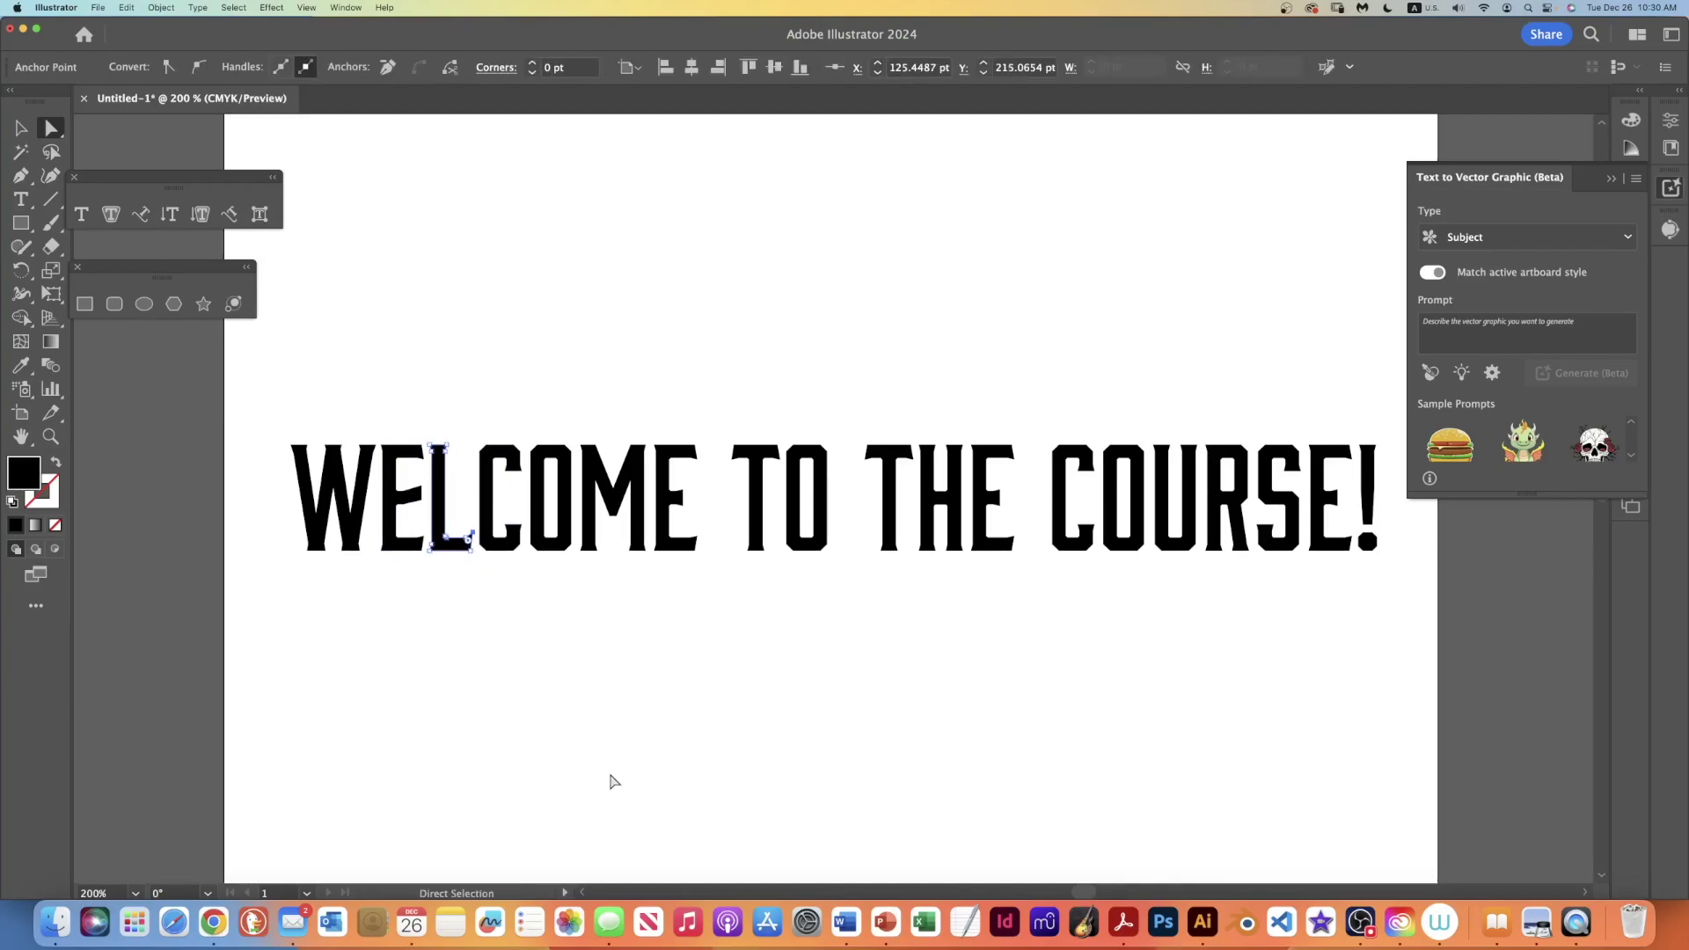
{"action": "left_click", "coordinate": [612, 781]}
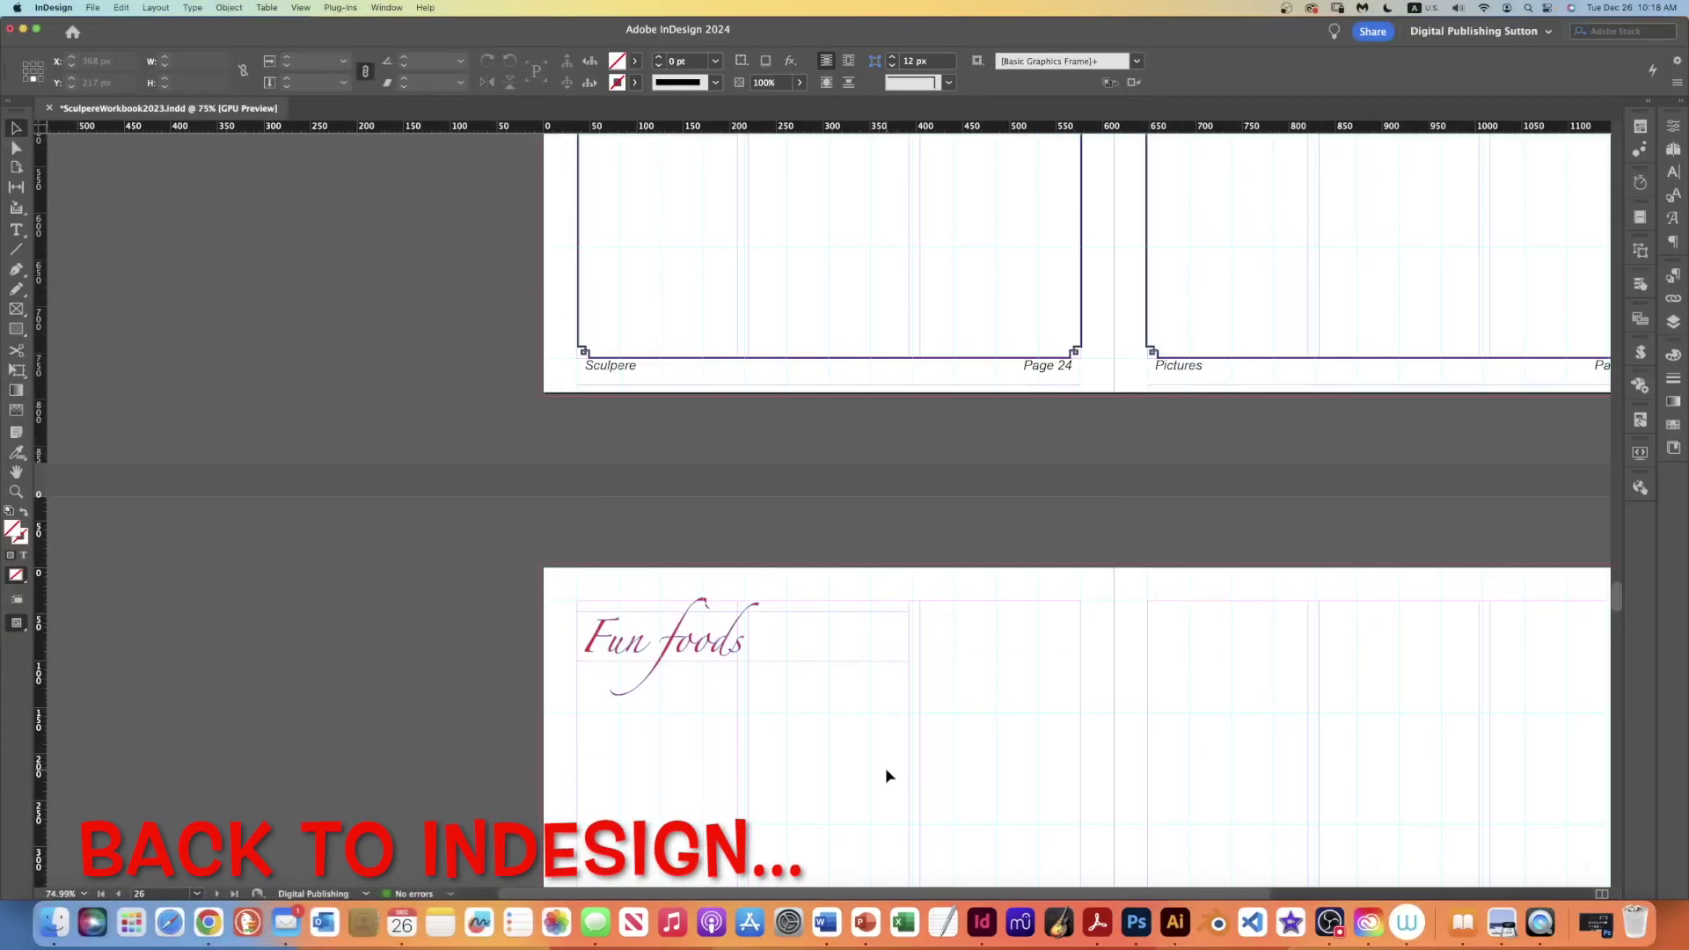
{"action": "scroll", "coordinate": [887, 776], "scroll_direction": "down", "scroll_amount": 2}
{"action": "scroll", "coordinate": [882, 776], "scroll_direction": "down", "scroll_amount": 1}
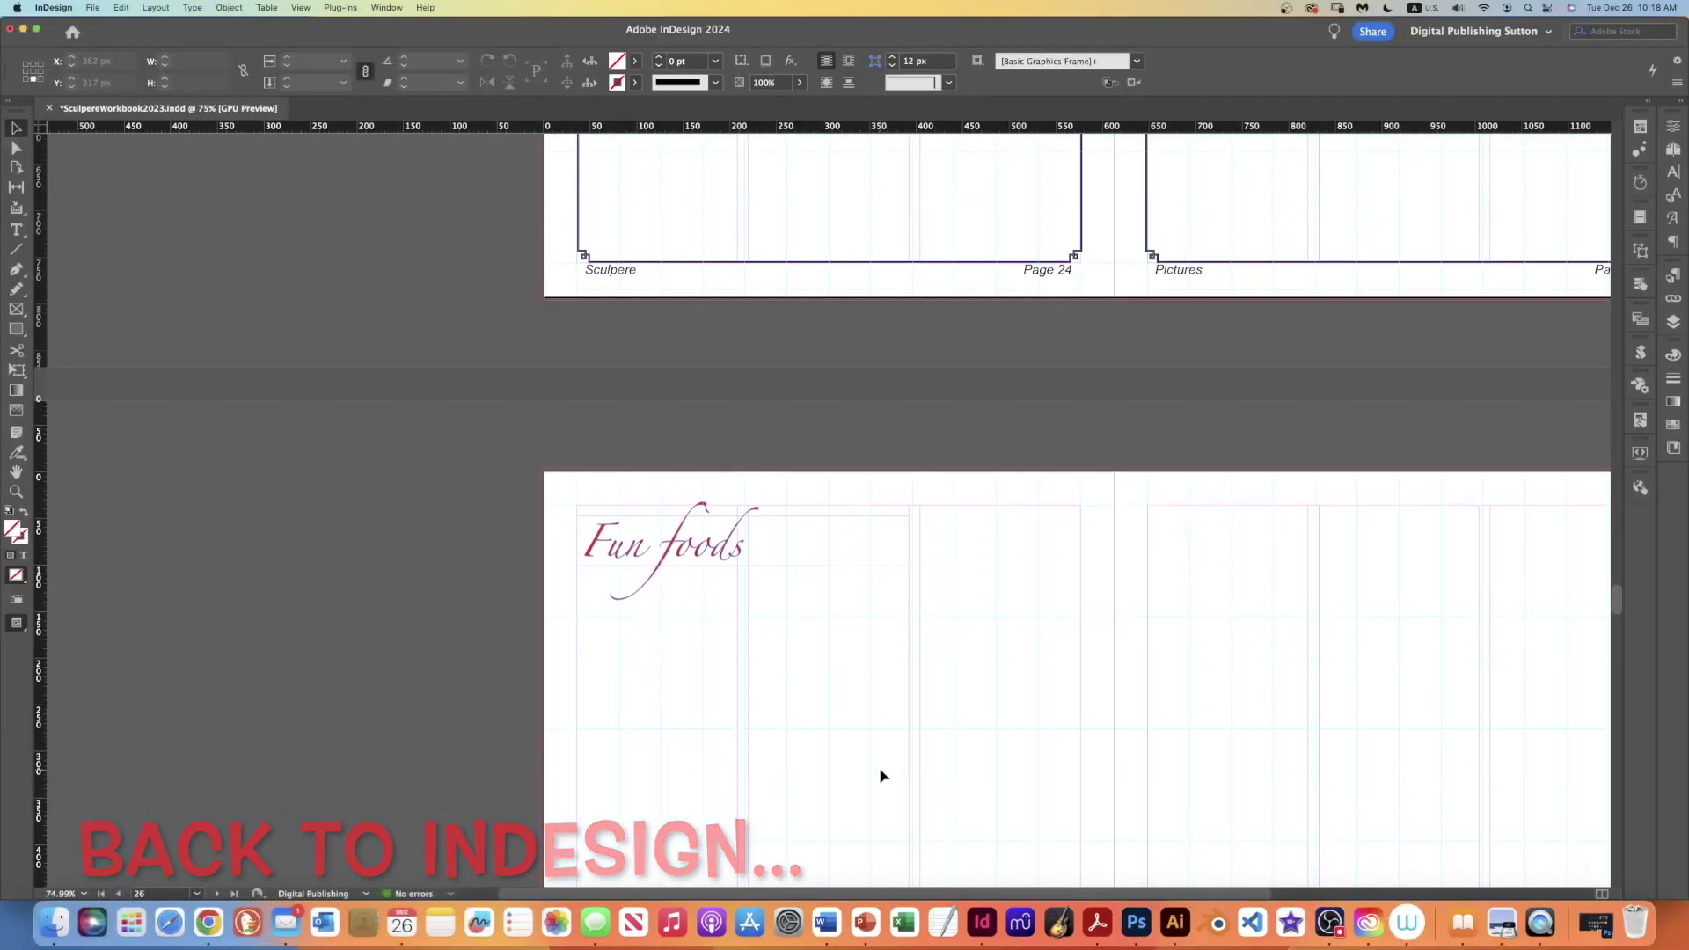
{"action": "scroll", "coordinate": [882, 777], "scroll_direction": "up", "scroll_amount": 3}
{"action": "scroll", "coordinate": [792, 726], "scroll_direction": "down", "scroll_amount": 1}
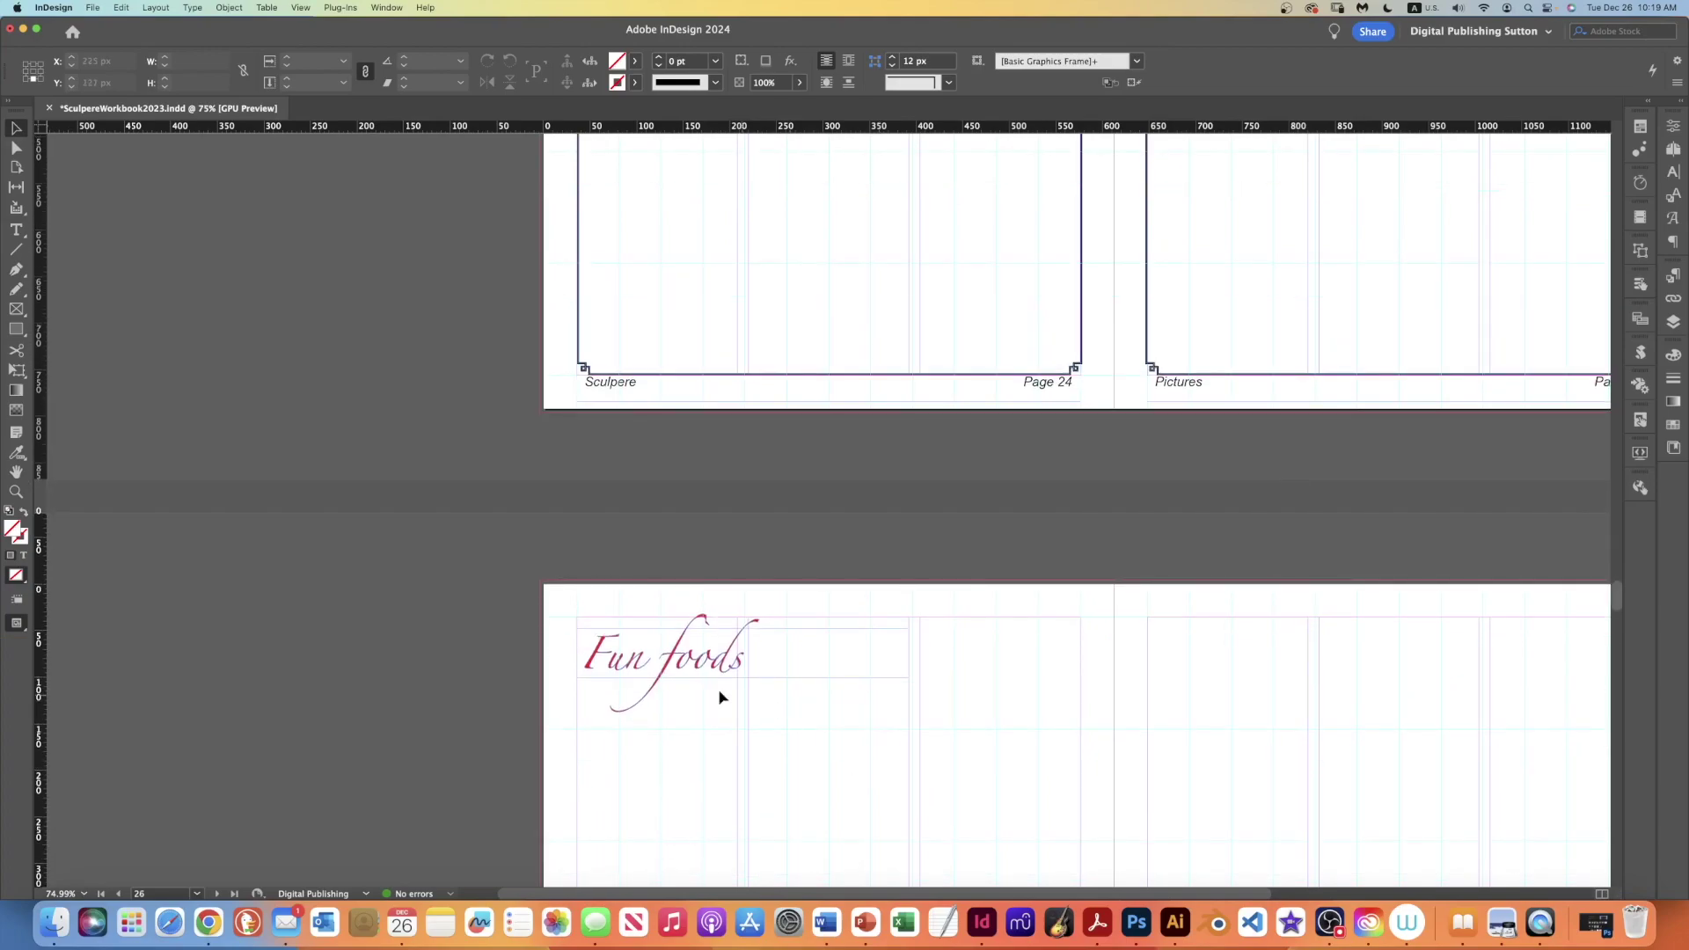
{"action": "left_click", "coordinate": [588, 677]}
{"action": "scroll", "coordinate": [903, 738], "scroll_direction": "down", "scroll_amount": 1}
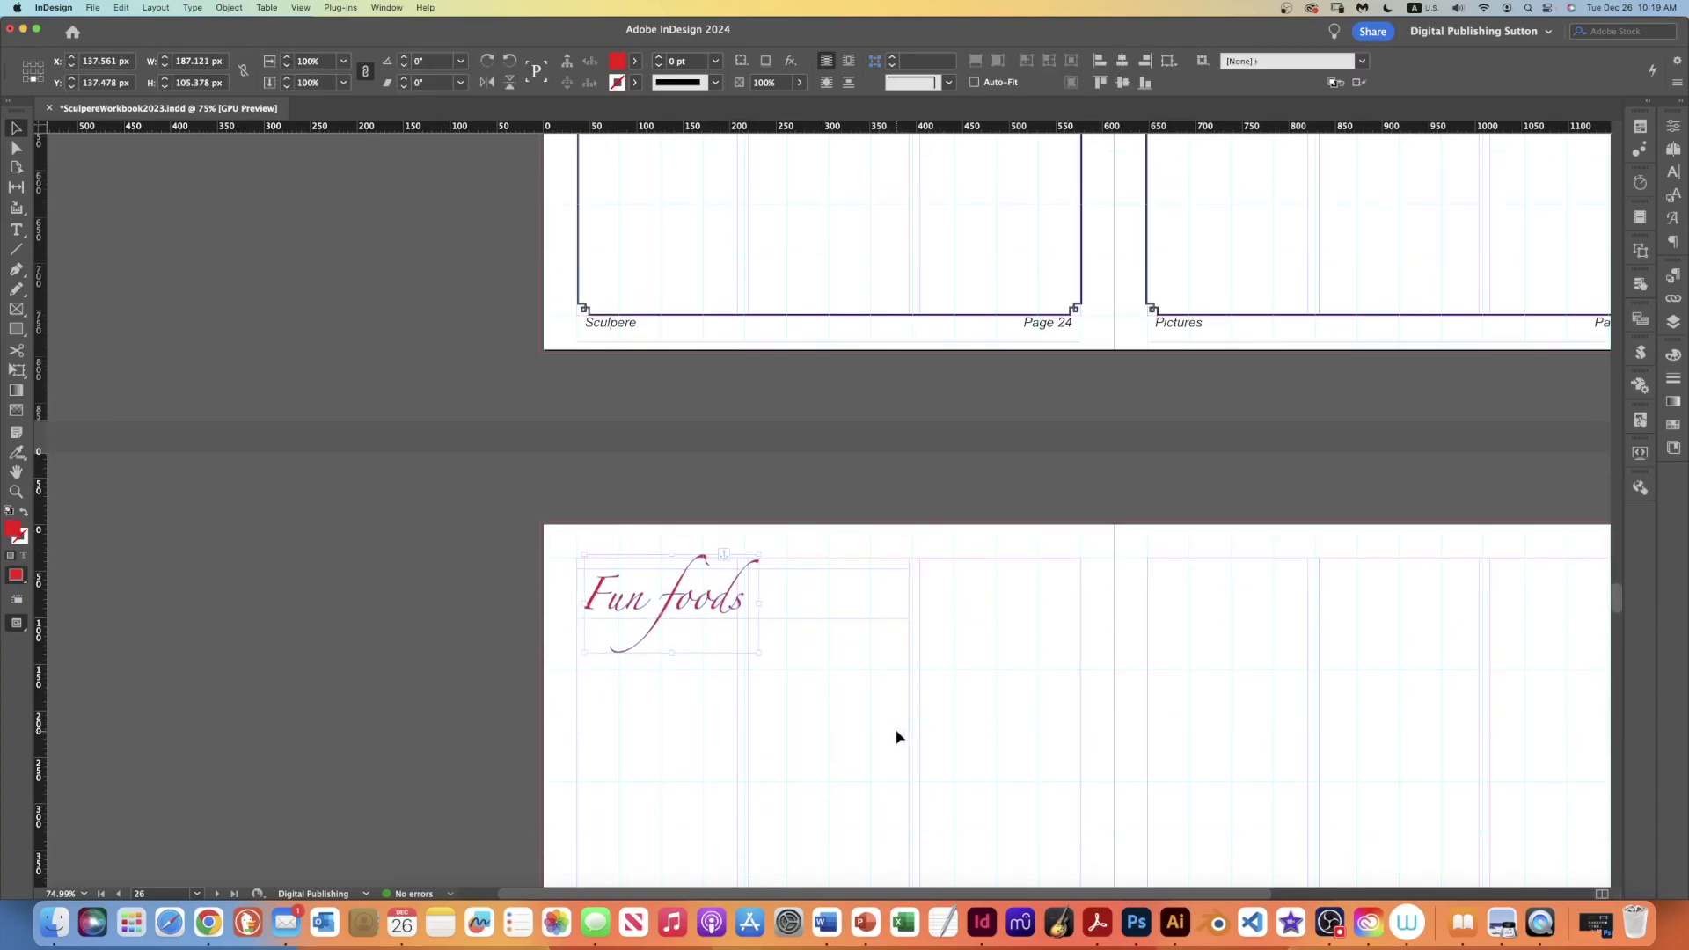
{"action": "scroll", "coordinate": [895, 737], "scroll_direction": "down", "scroll_amount": 2}
{"action": "scroll", "coordinate": [894, 736], "scroll_direction": "down", "scroll_amount": 1}
{"action": "scroll", "coordinate": [831, 701], "scroll_direction": "up", "scroll_amount": 4}
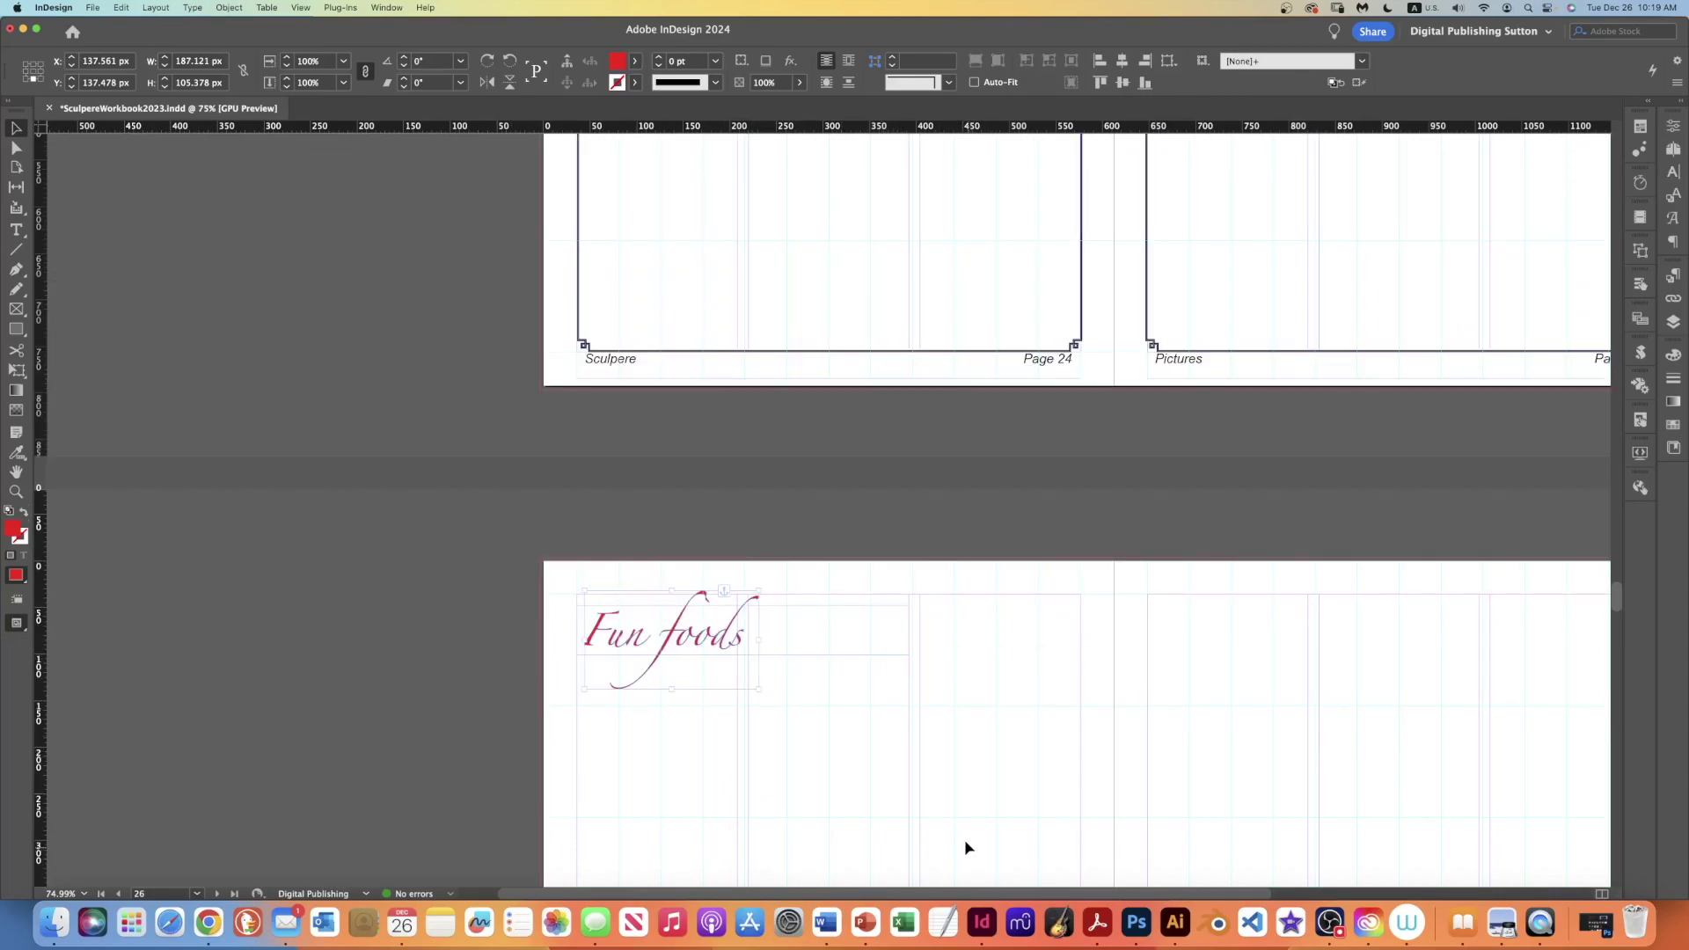
{"action": "scroll", "coordinate": [819, 748], "scroll_direction": "down", "scroll_amount": 1}
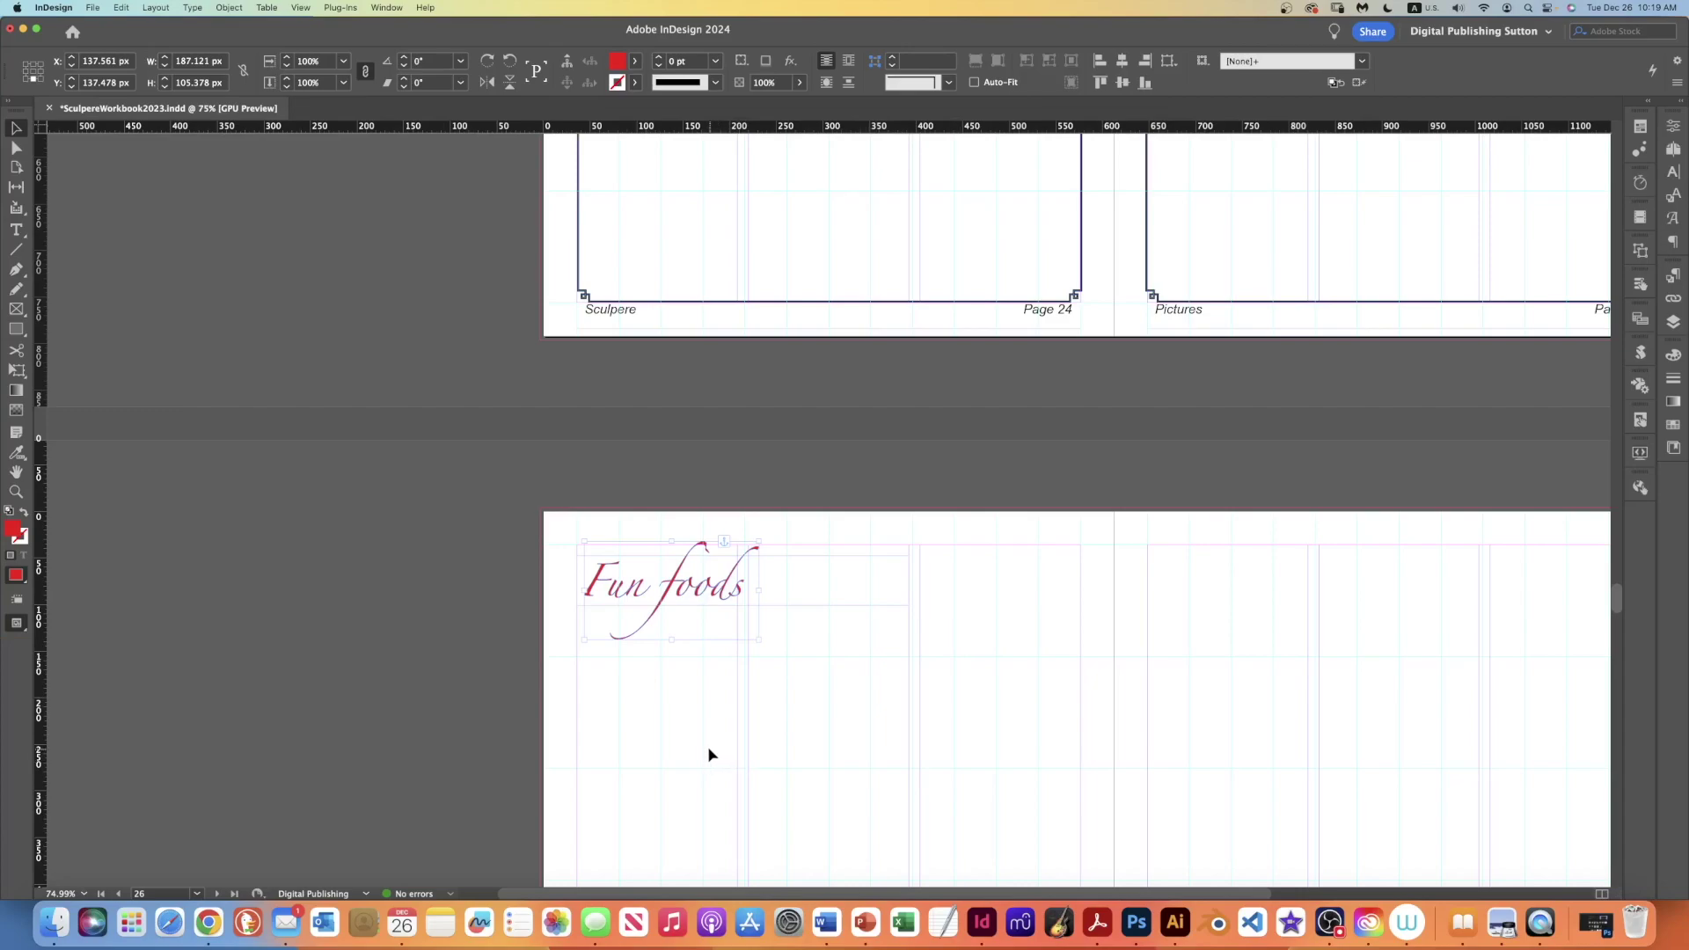
{"action": "scroll", "coordinate": [864, 765], "scroll_direction": "up", "scroll_amount": 2}
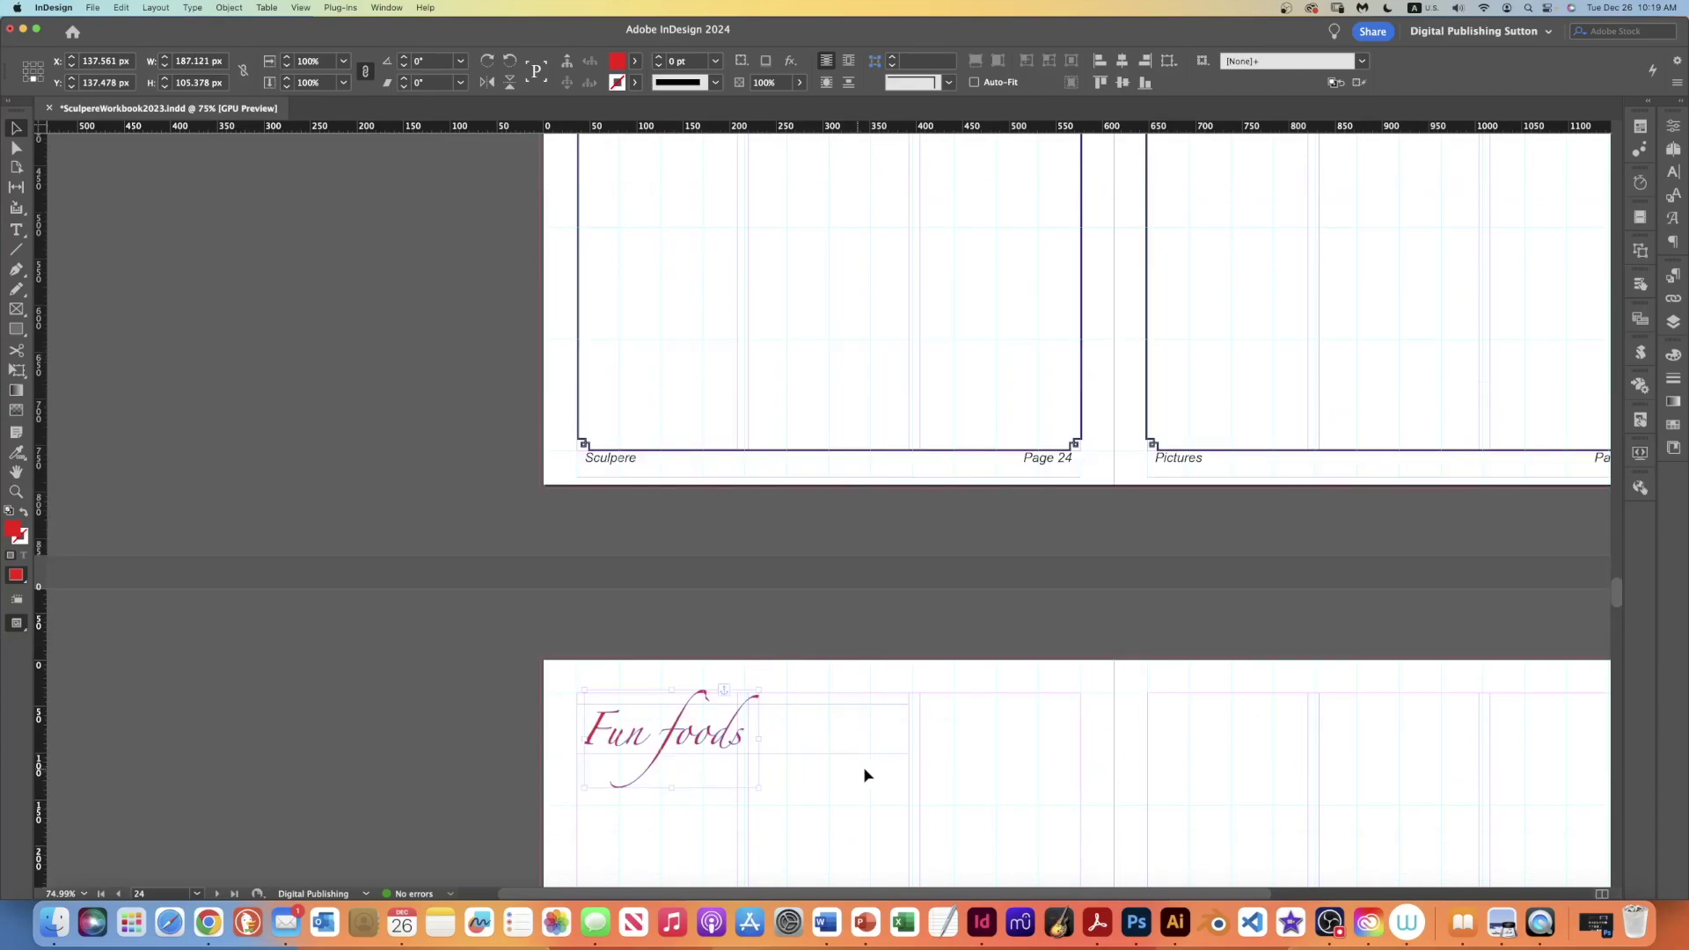
{"action": "scroll", "coordinate": [864, 765], "scroll_direction": "down", "scroll_amount": 4}
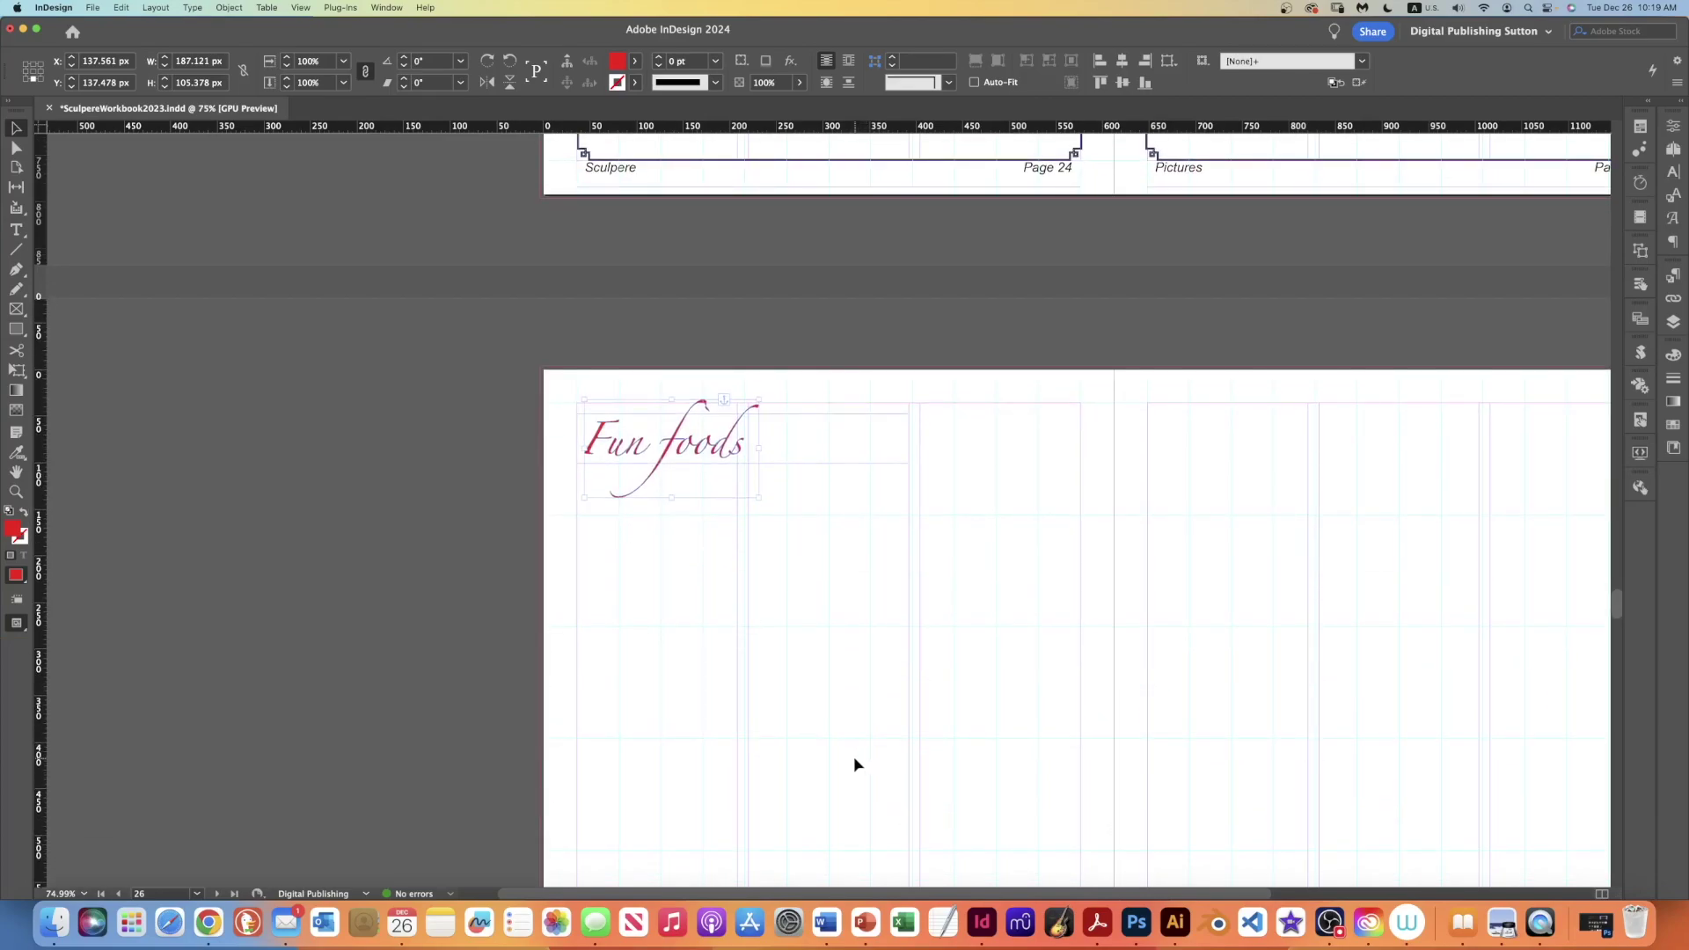
{"action": "scroll", "coordinate": [856, 764], "scroll_direction": "up", "scroll_amount": 2}
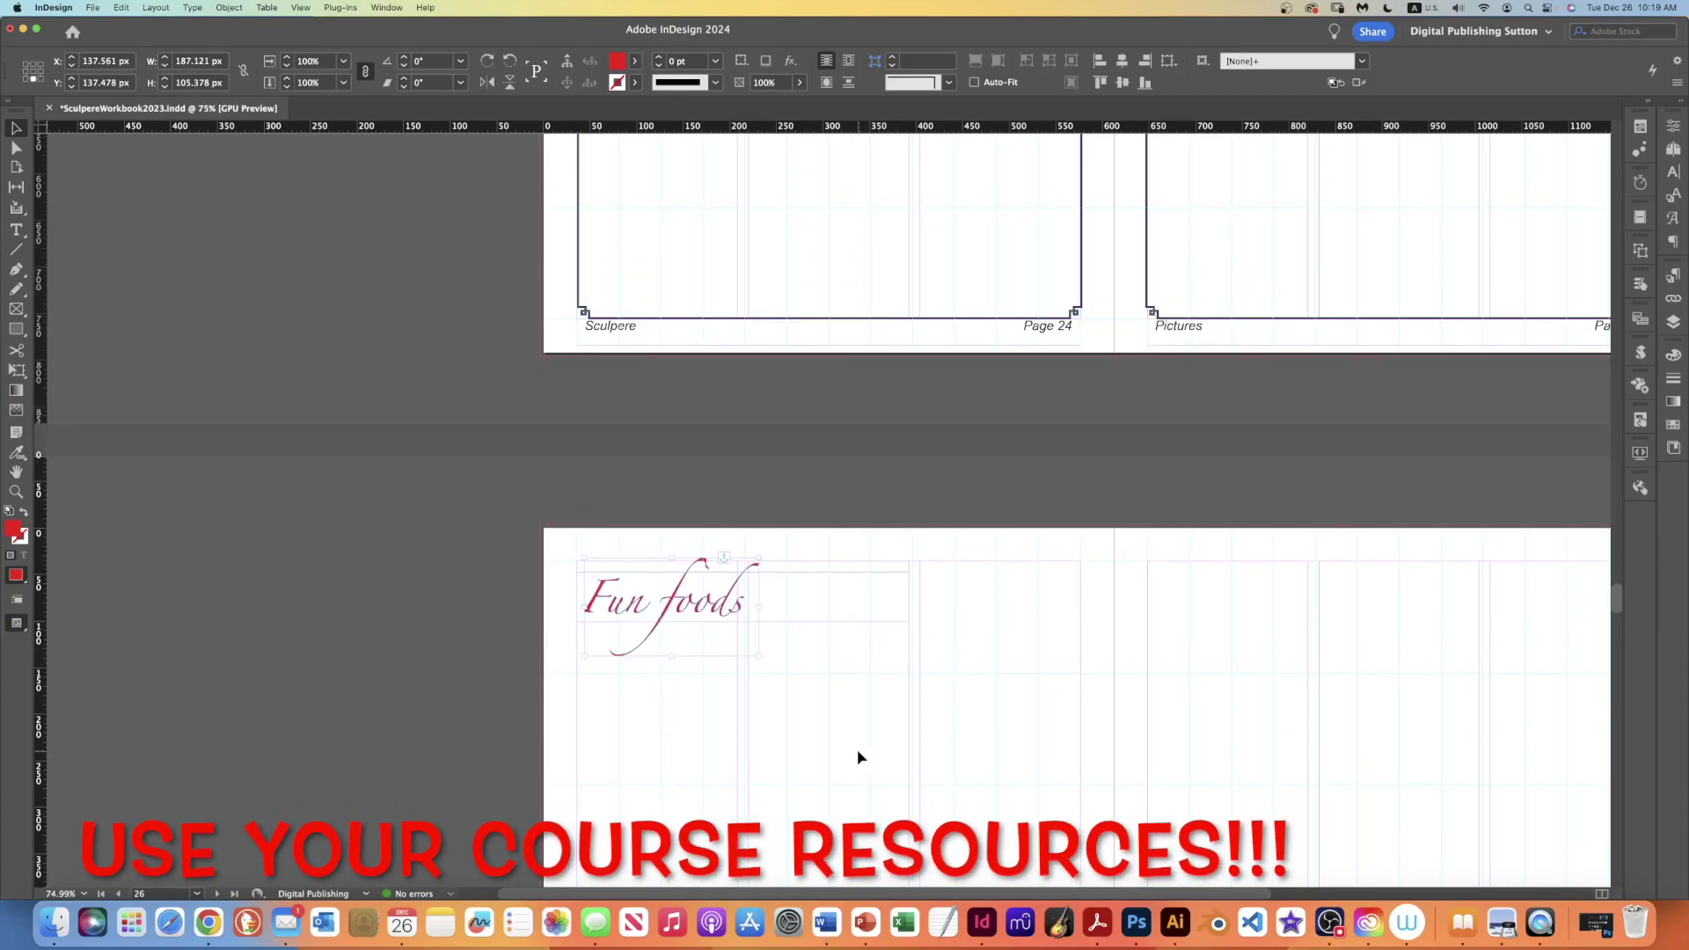
{"action": "scroll", "coordinate": [855, 750], "scroll_direction": "down", "scroll_amount": 1}
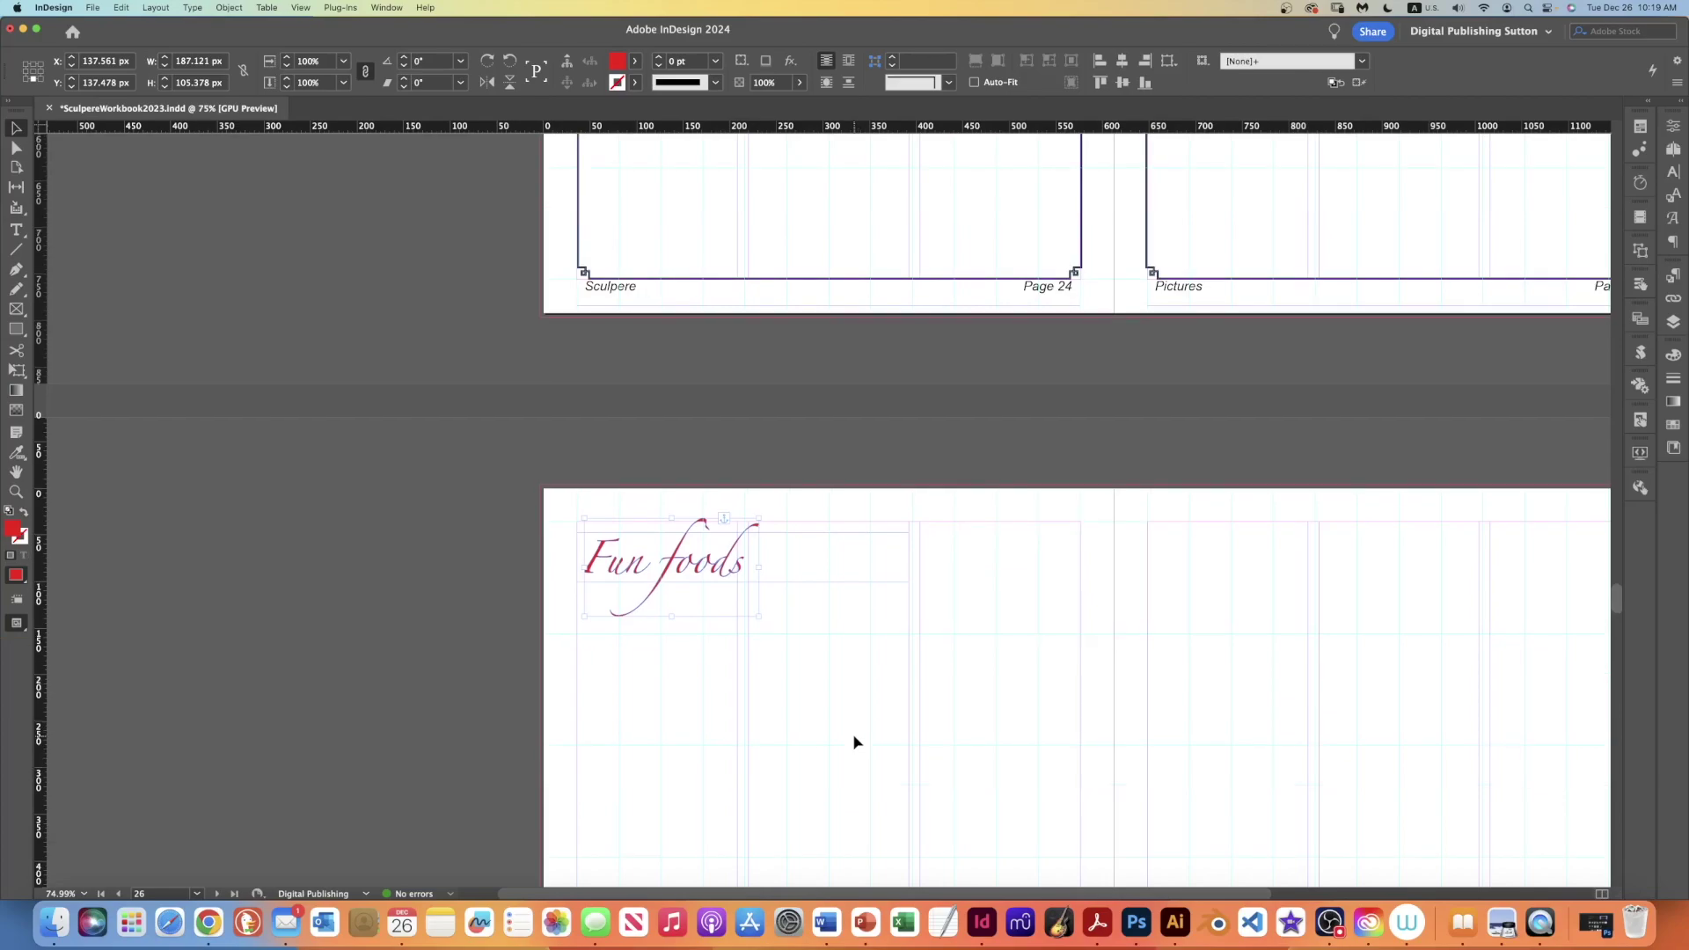
{"action": "scroll", "coordinate": [855, 743], "scroll_direction": "down", "scroll_amount": 1}
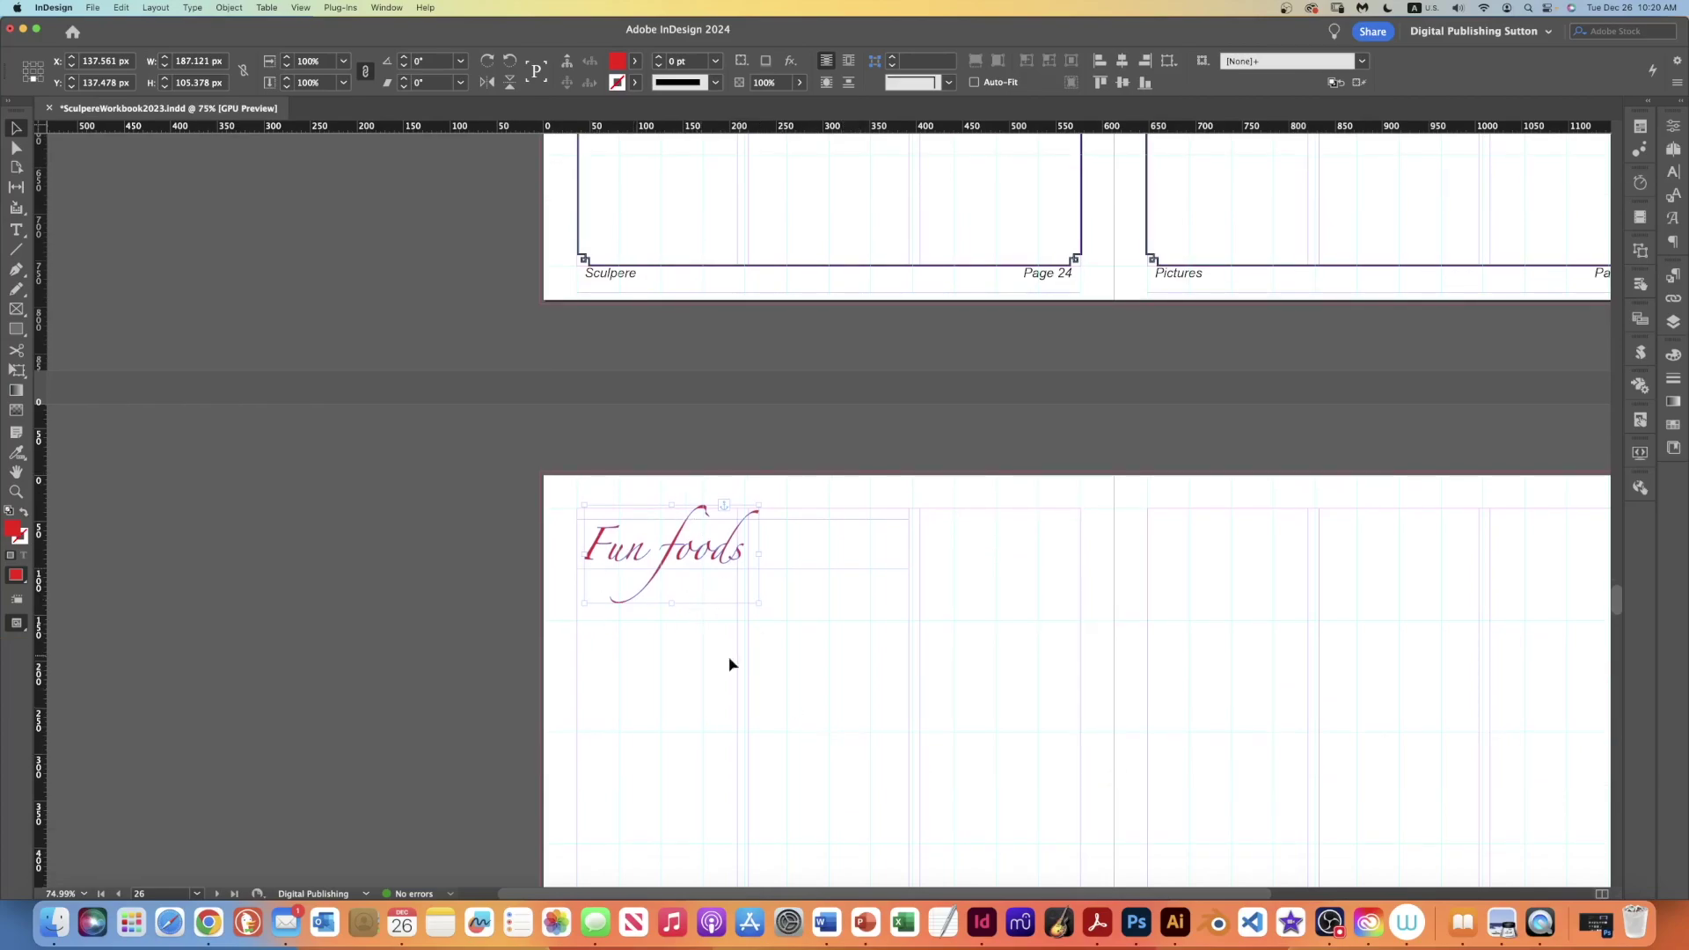
{"action": "scroll", "coordinate": [860, 763], "scroll_direction": "up", "scroll_amount": 1}
{"action": "scroll", "coordinate": [857, 756], "scroll_direction": "up", "scroll_amount": 5}
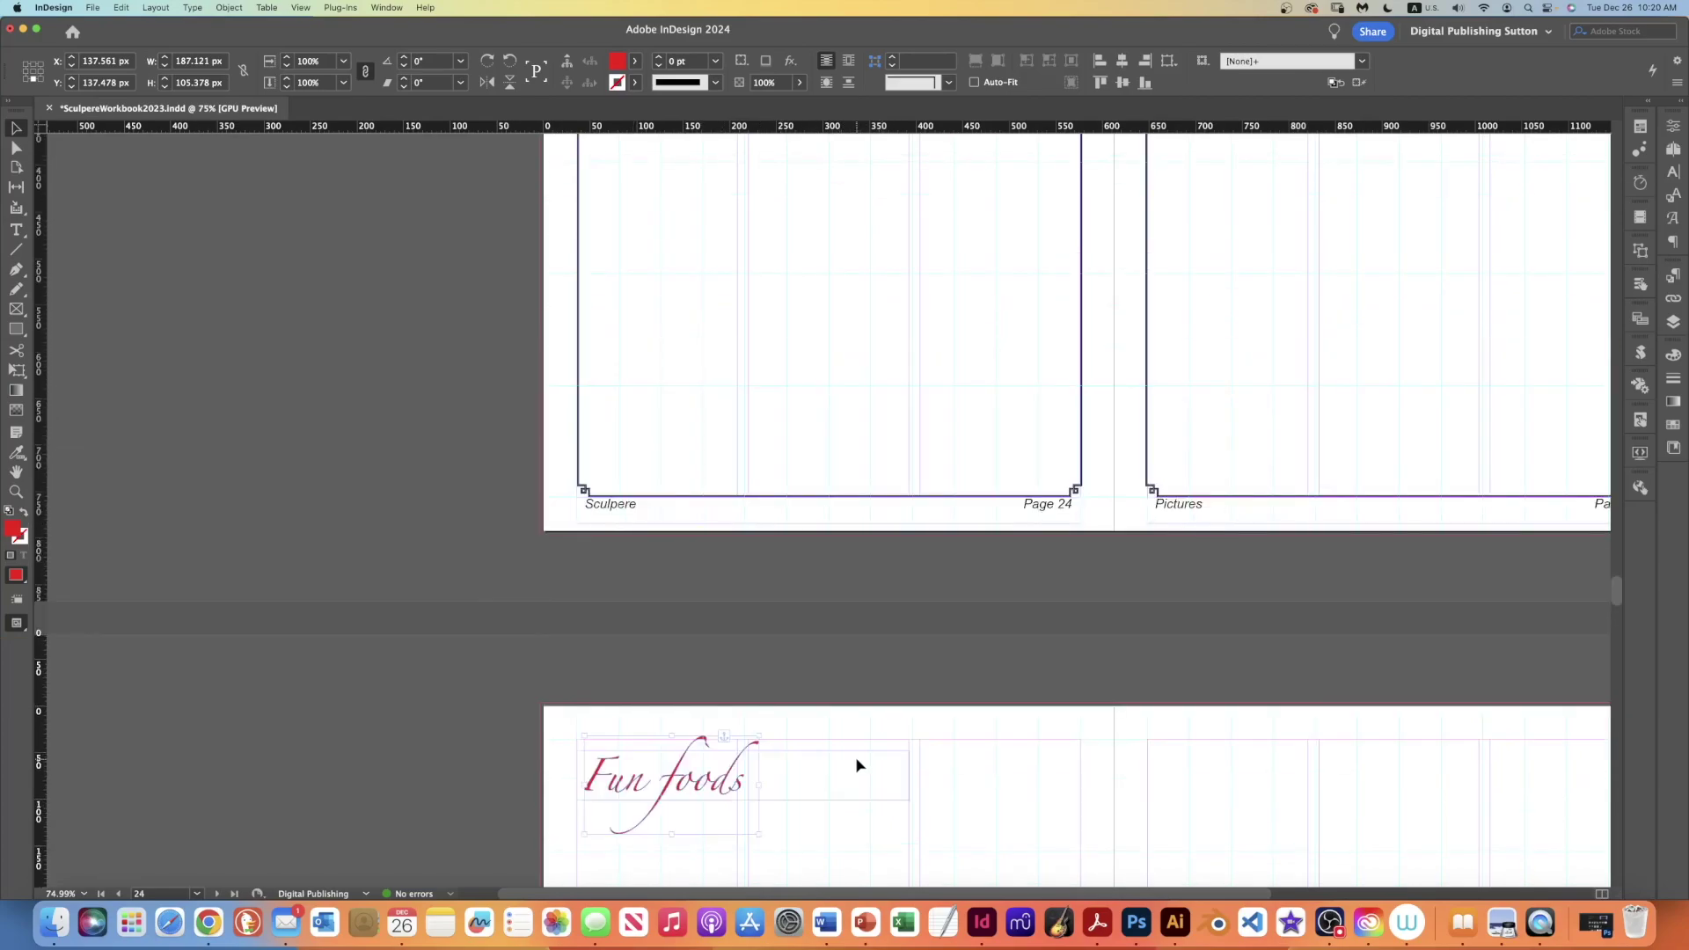
{"action": "scroll", "coordinate": [856, 757], "scroll_direction": "down", "scroll_amount": 3}
{"action": "scroll", "coordinate": [897, 808], "scroll_direction": "down", "scroll_amount": 1}
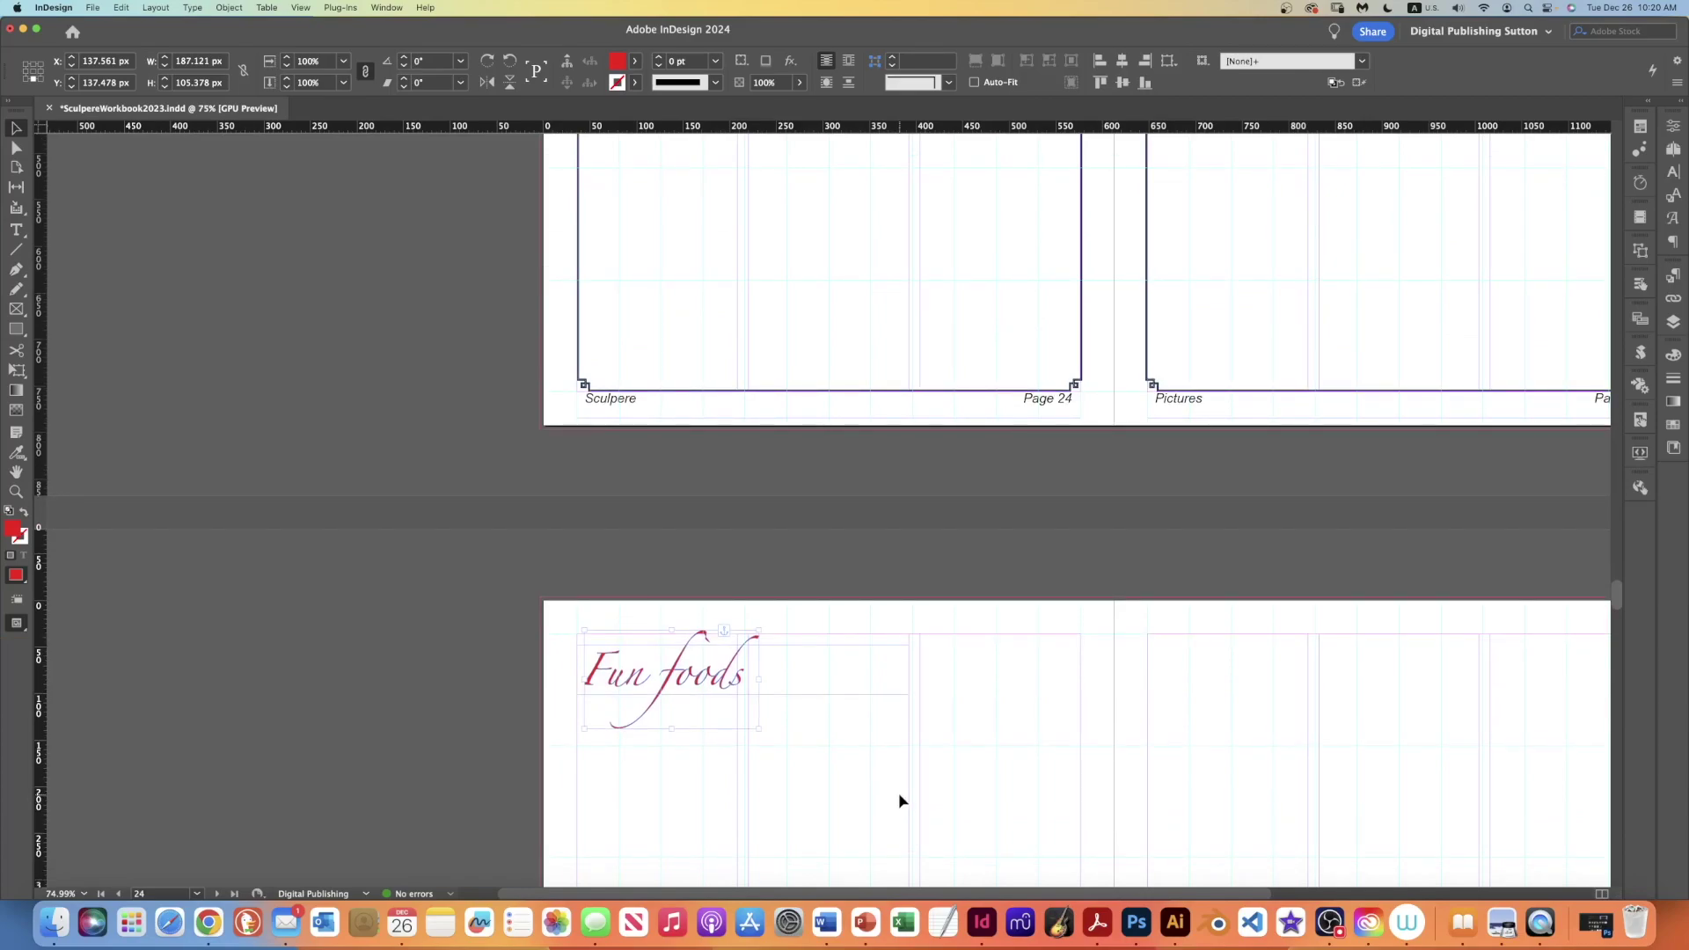
{"action": "scroll", "coordinate": [899, 801], "scroll_direction": "down", "scroll_amount": 3}
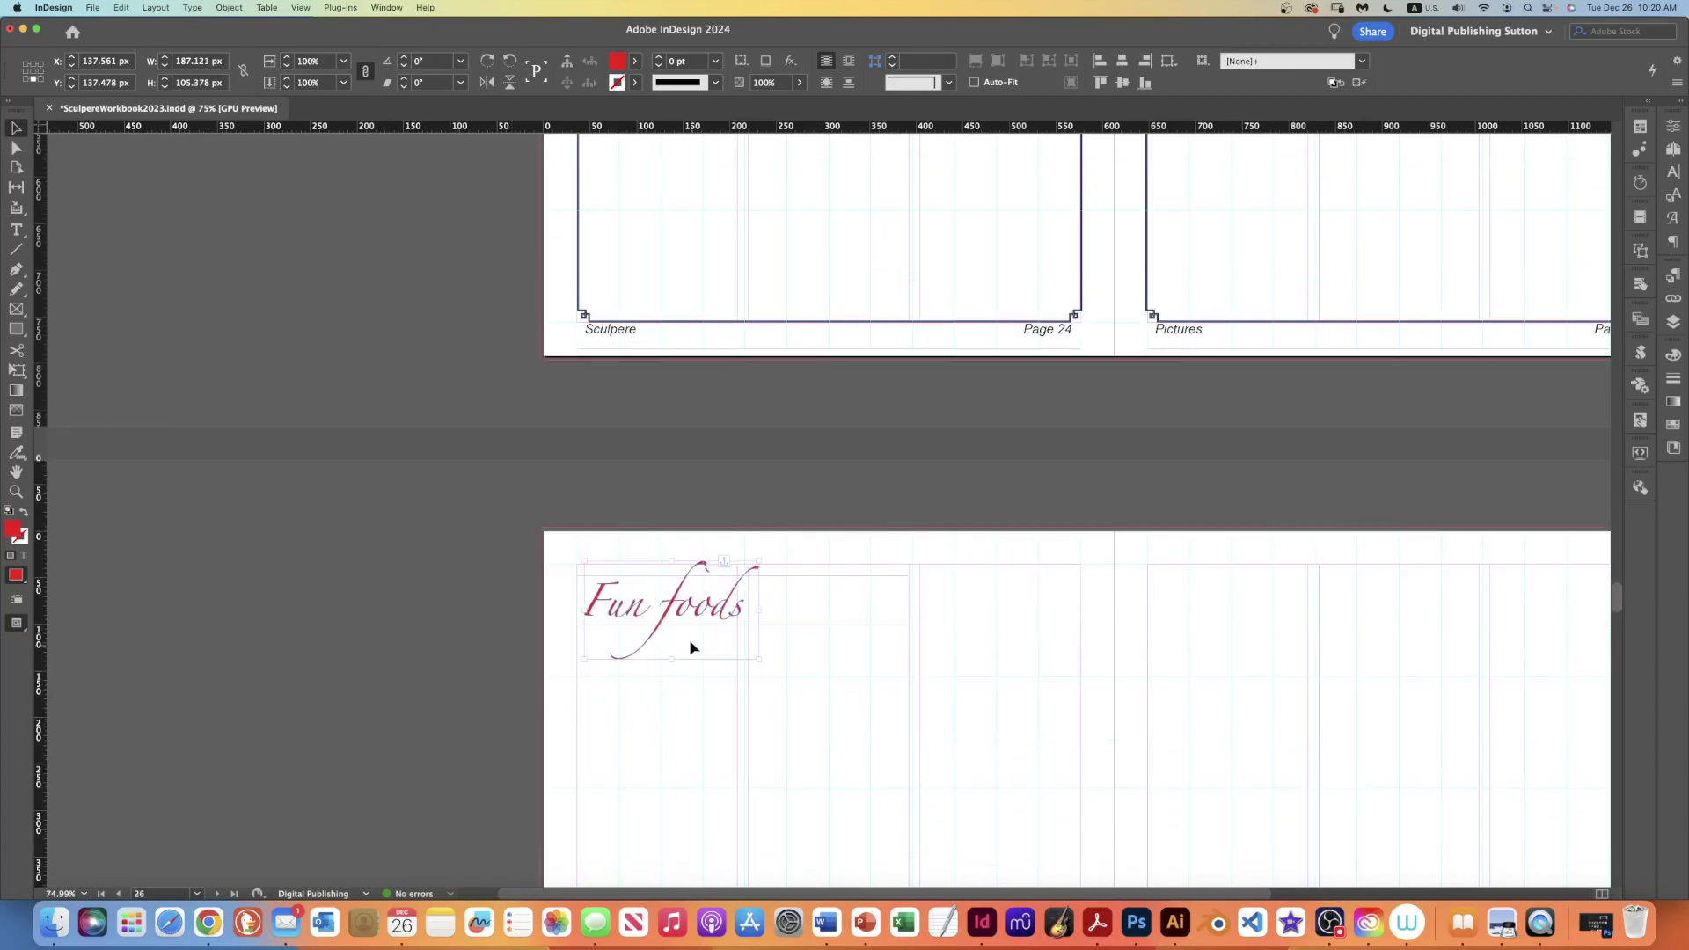
{"action": "scroll", "coordinate": [859, 809], "scroll_direction": "up", "scroll_amount": 3}
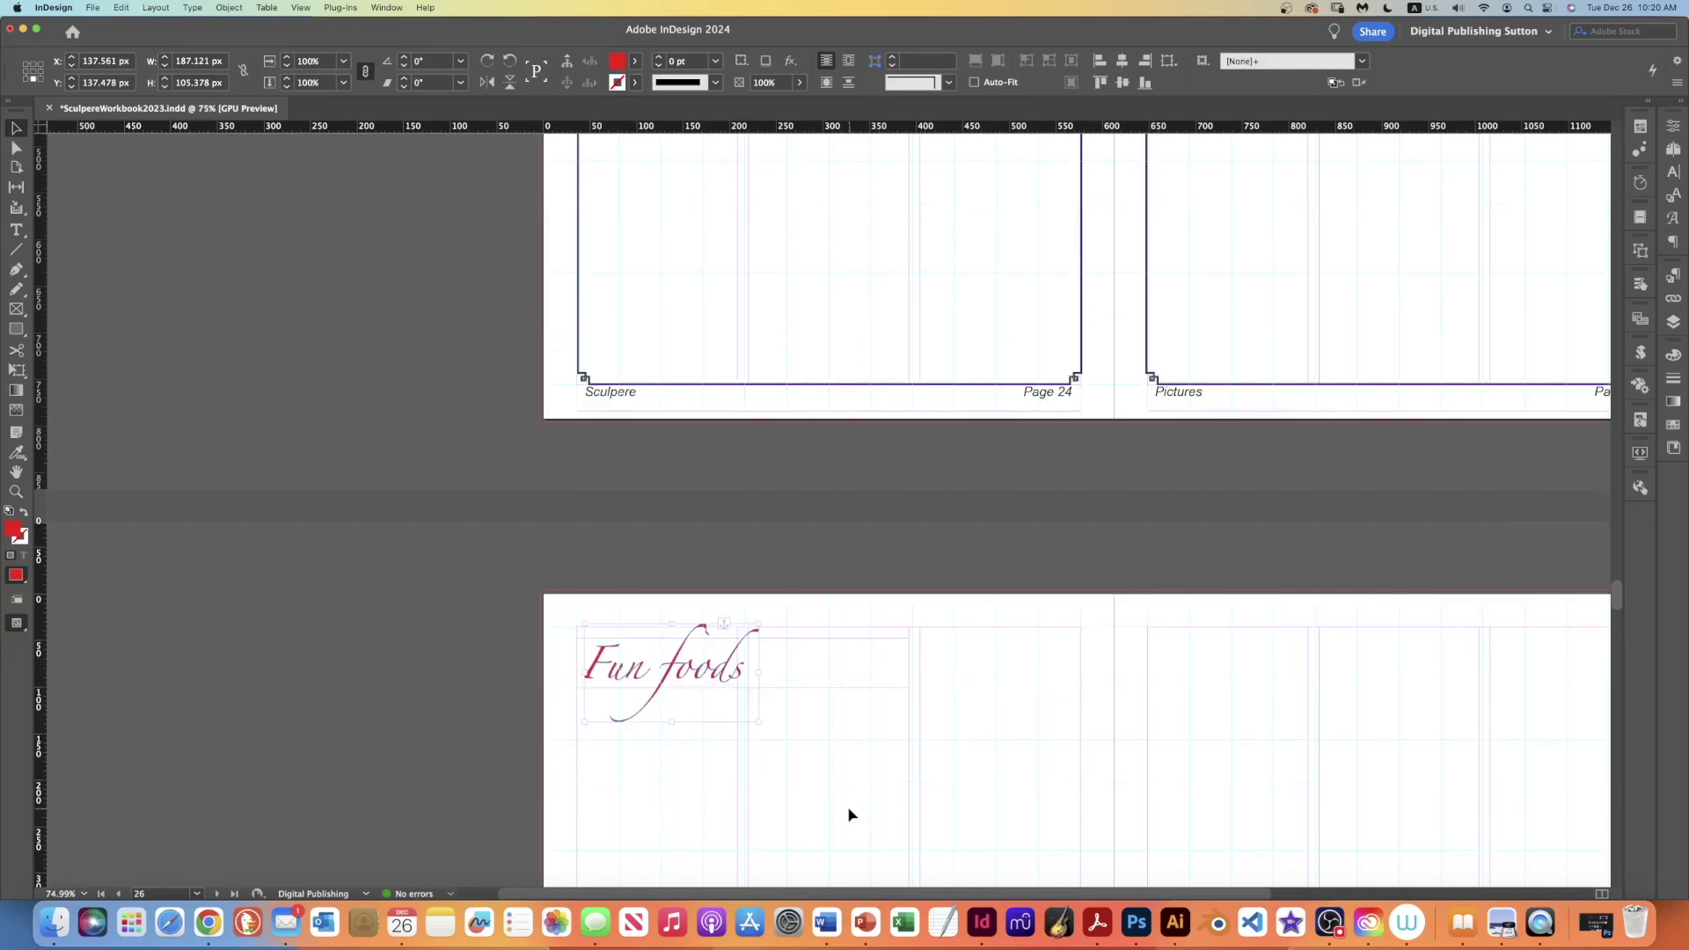
{"action": "scroll", "coordinate": [849, 813], "scroll_direction": "up", "scroll_amount": 2}
{"action": "scroll", "coordinate": [849, 812], "scroll_direction": "up", "scroll_amount": 1}
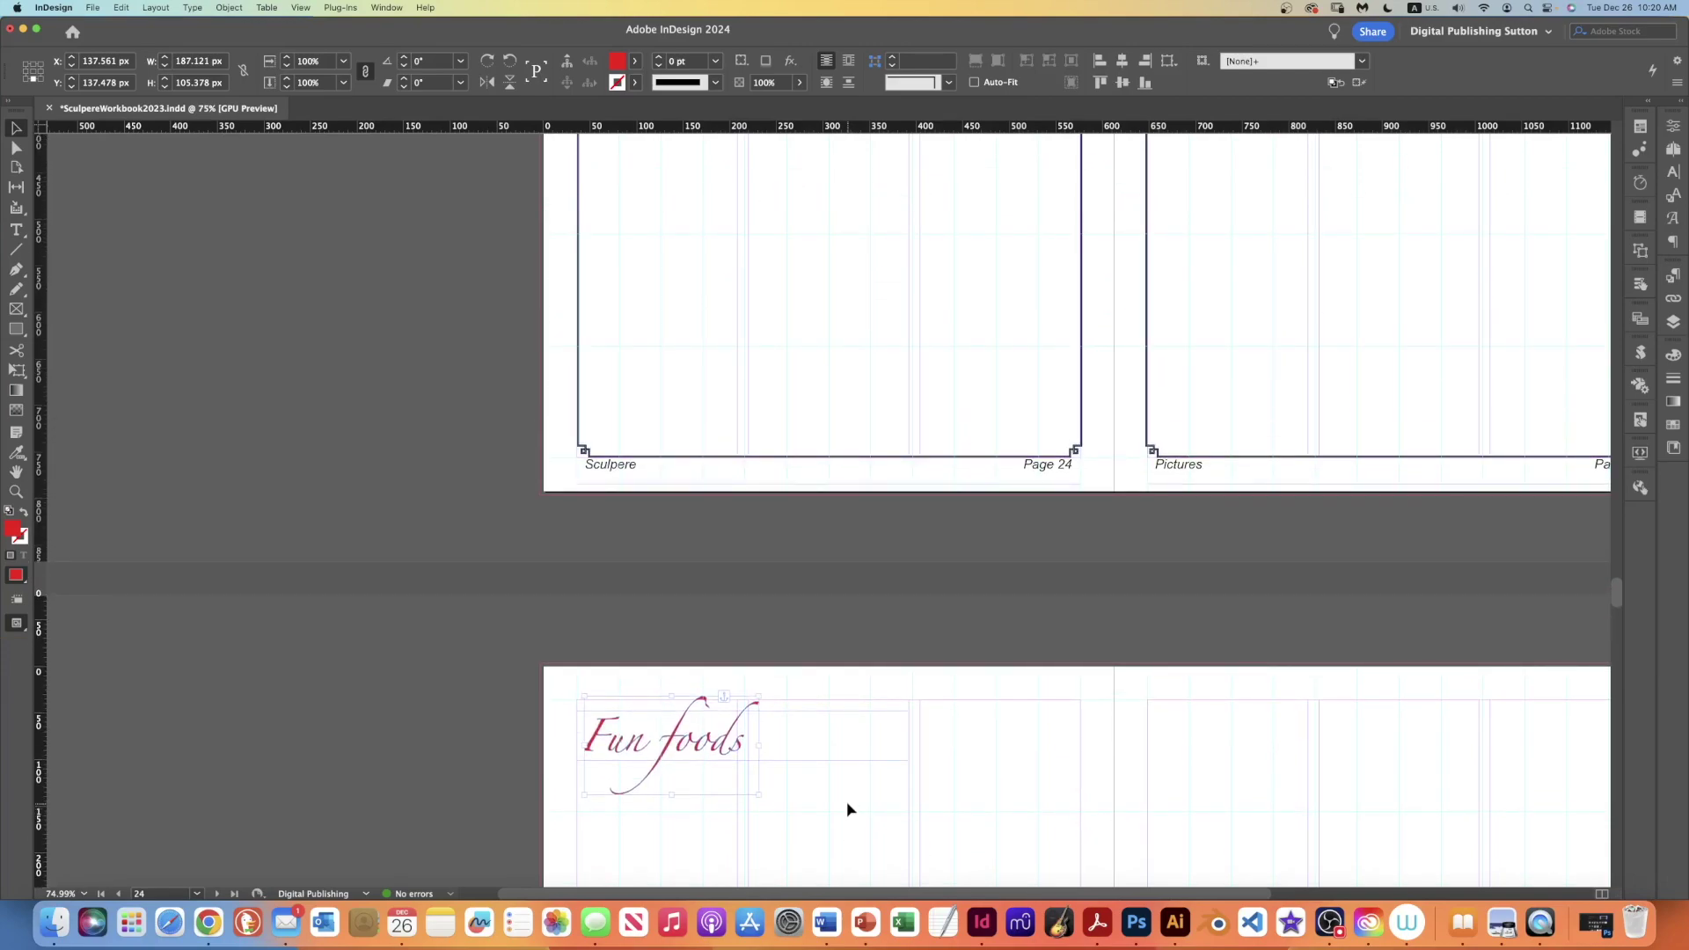